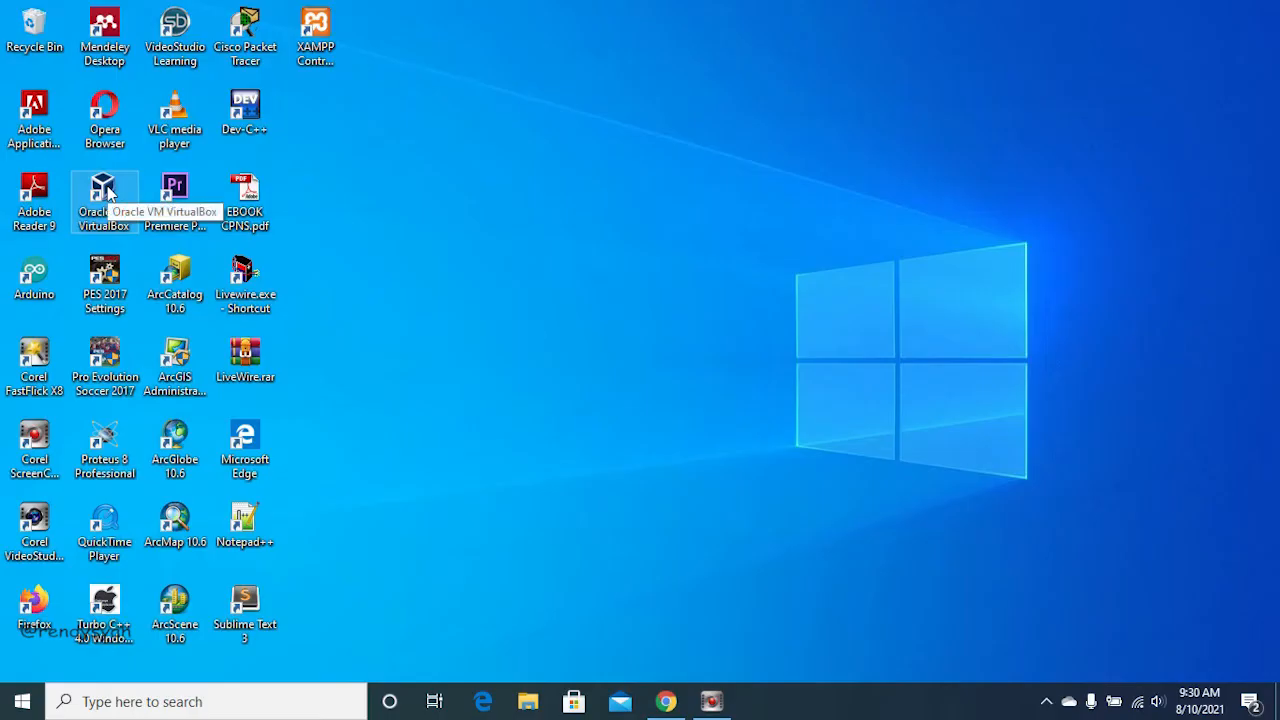
Step: Open Oracle VM VirtualBox from the desktop
double_click(108, 188)
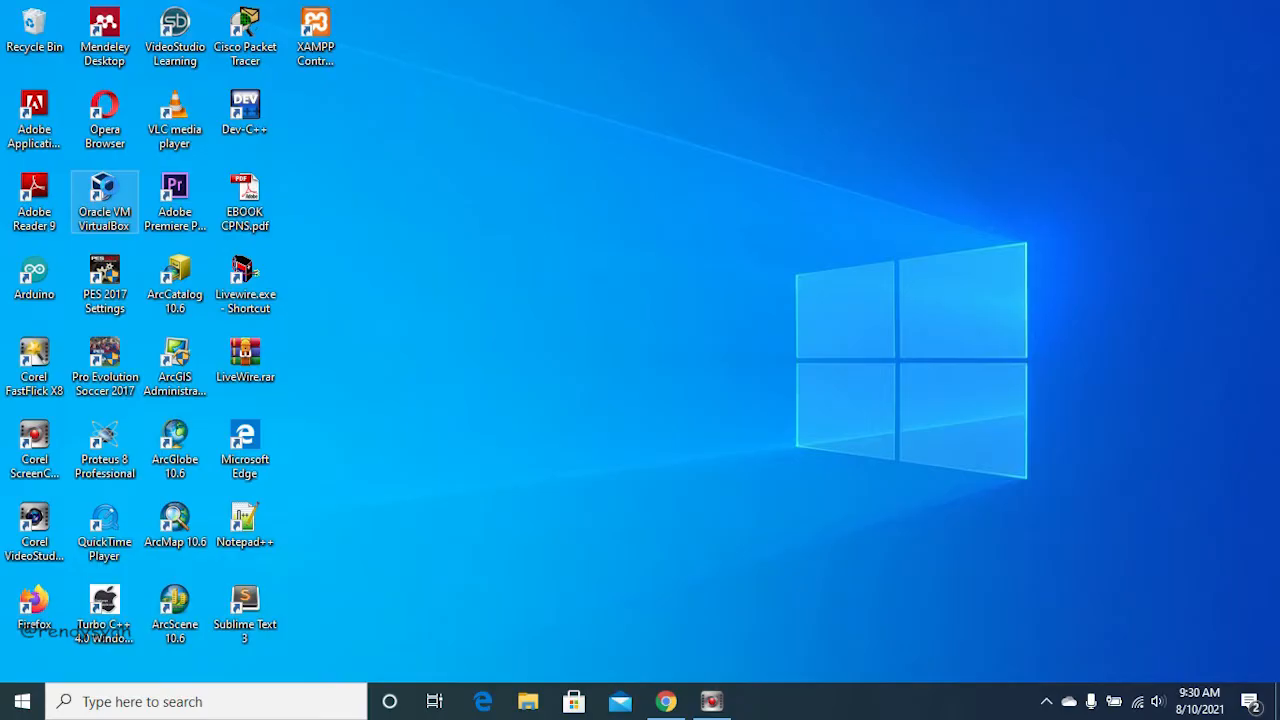
right_click(107, 172)
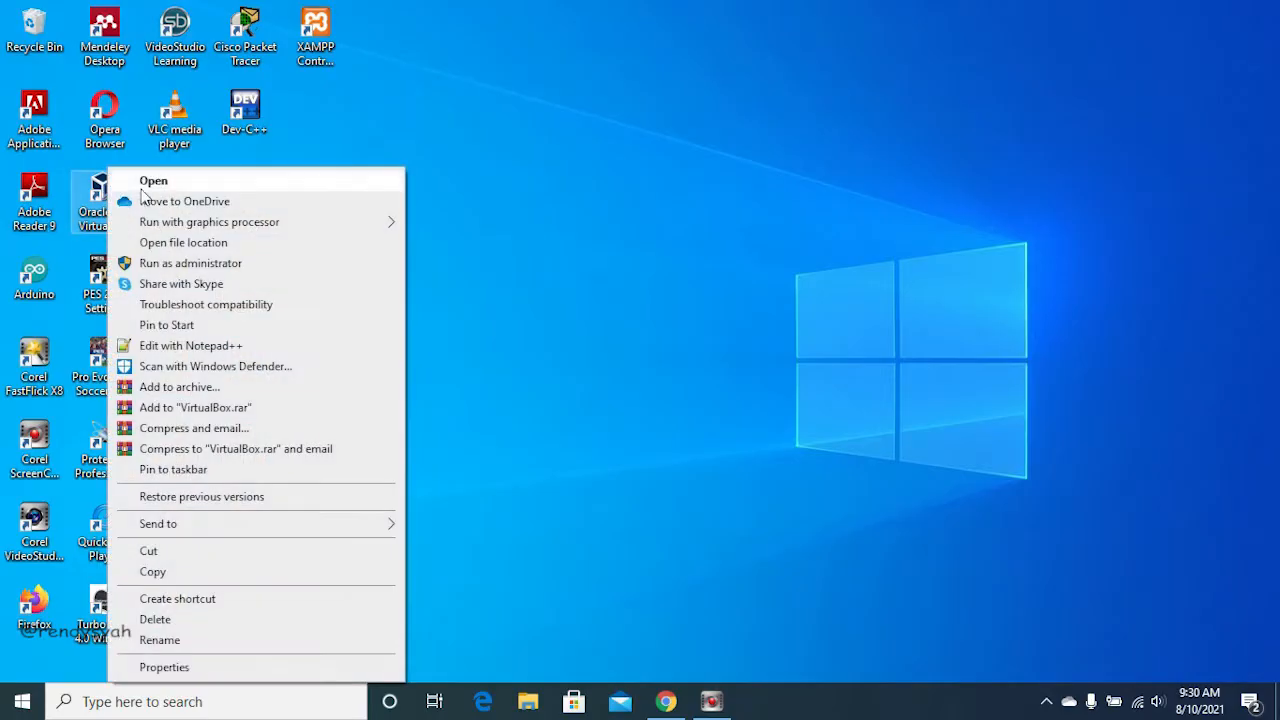
click(147, 181)
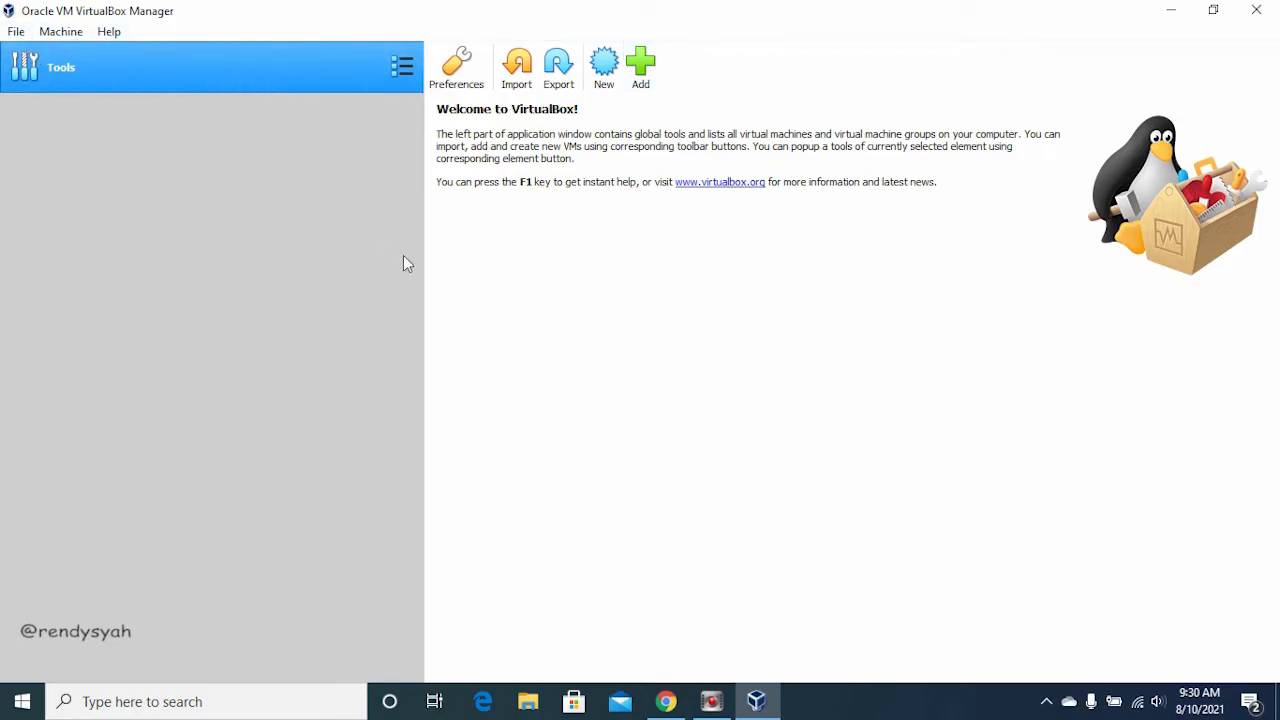
Step: Switch to Chrome, open the Uptodown VirtualBox 6.1.26 page from the search results and review its download options and earlier versions
click(666, 702)
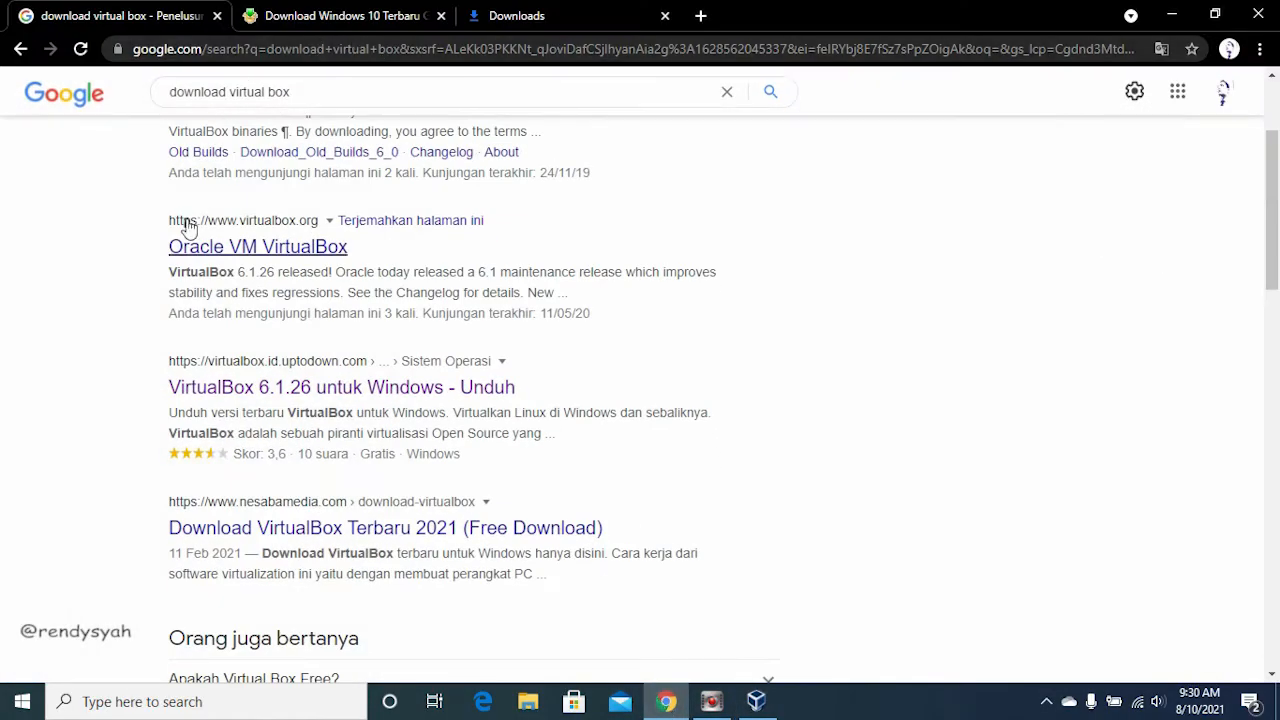
scroll(195, 170, up, 2)
scroll(203, 138, up, 1)
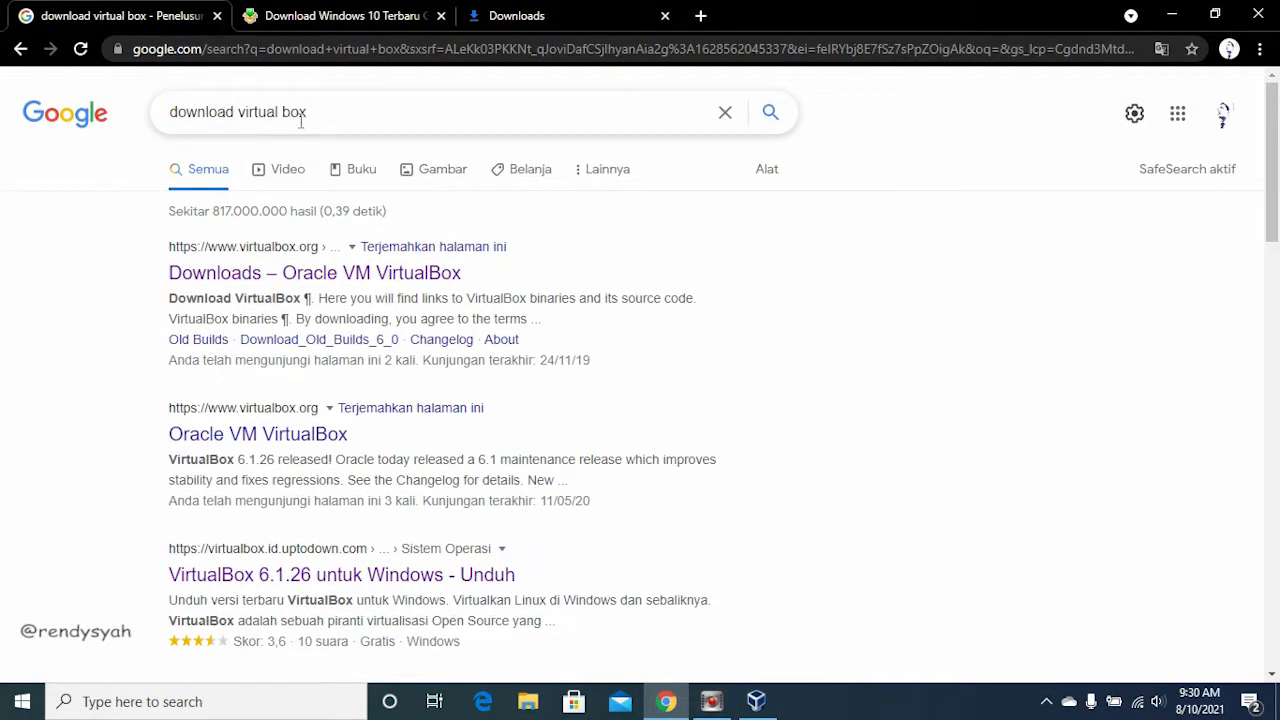
scroll(443, 294, down, 3)
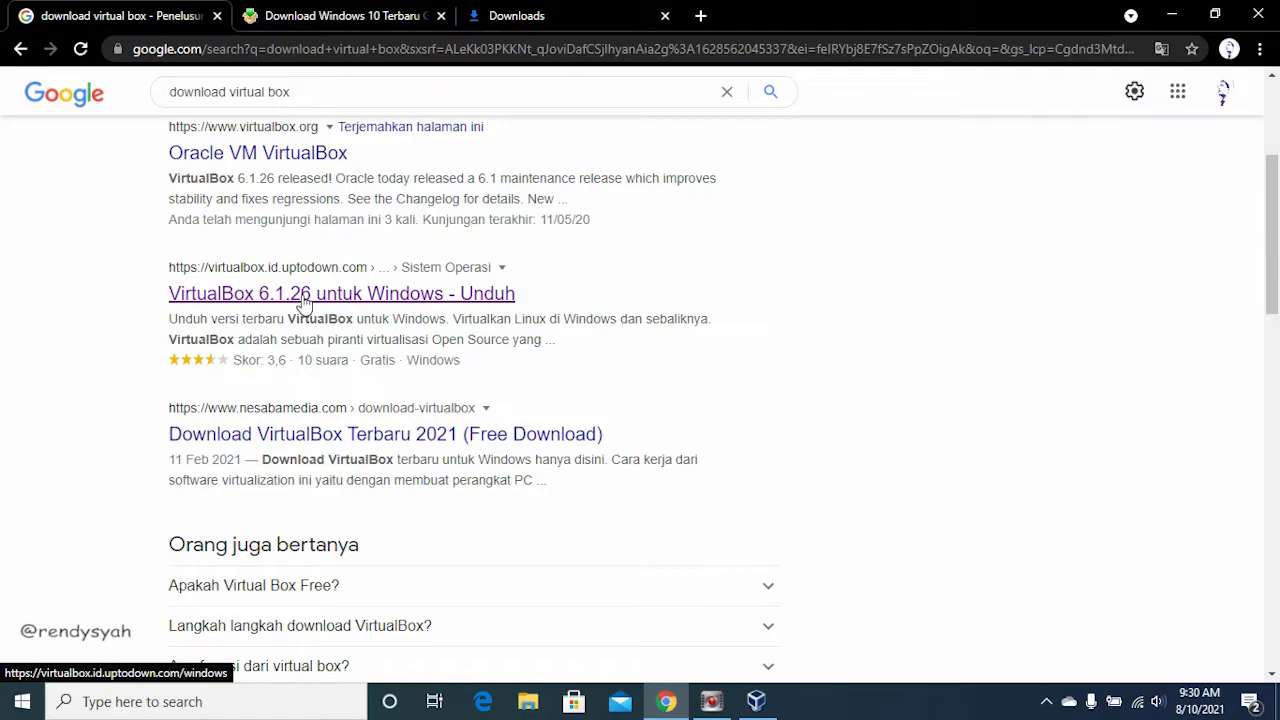
click(312, 293)
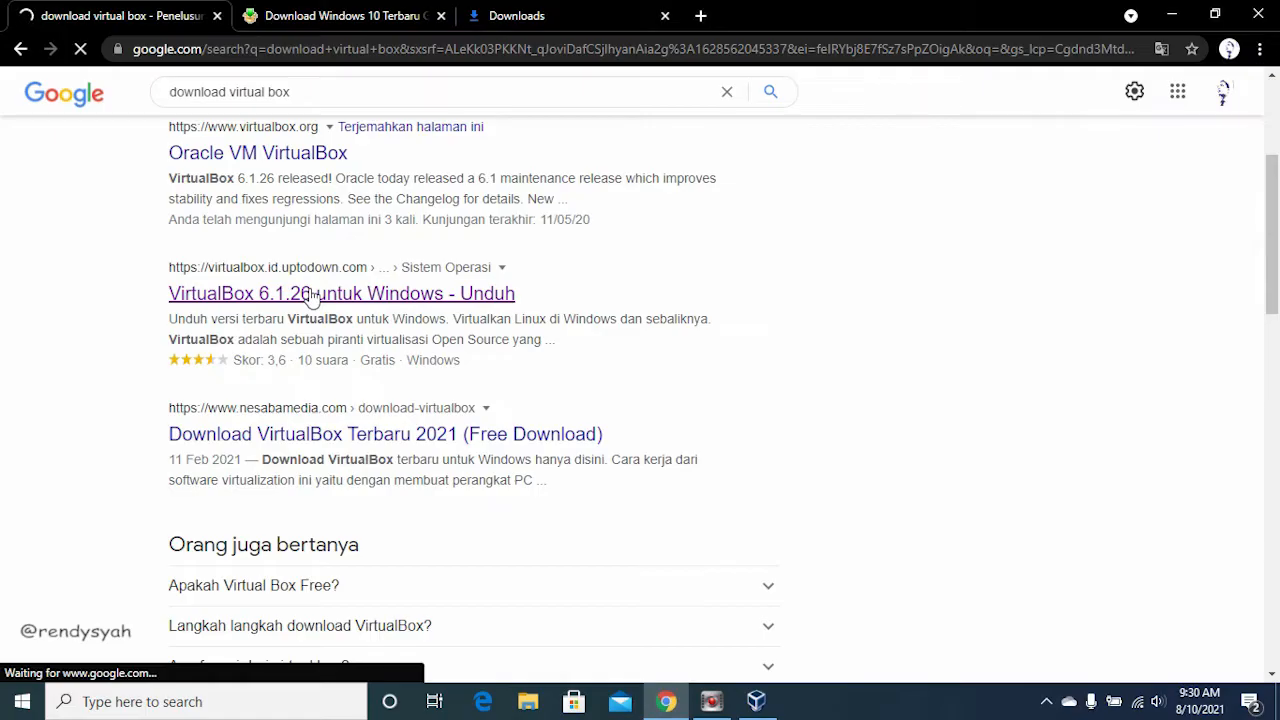
scroll(340, 385, down, 2)
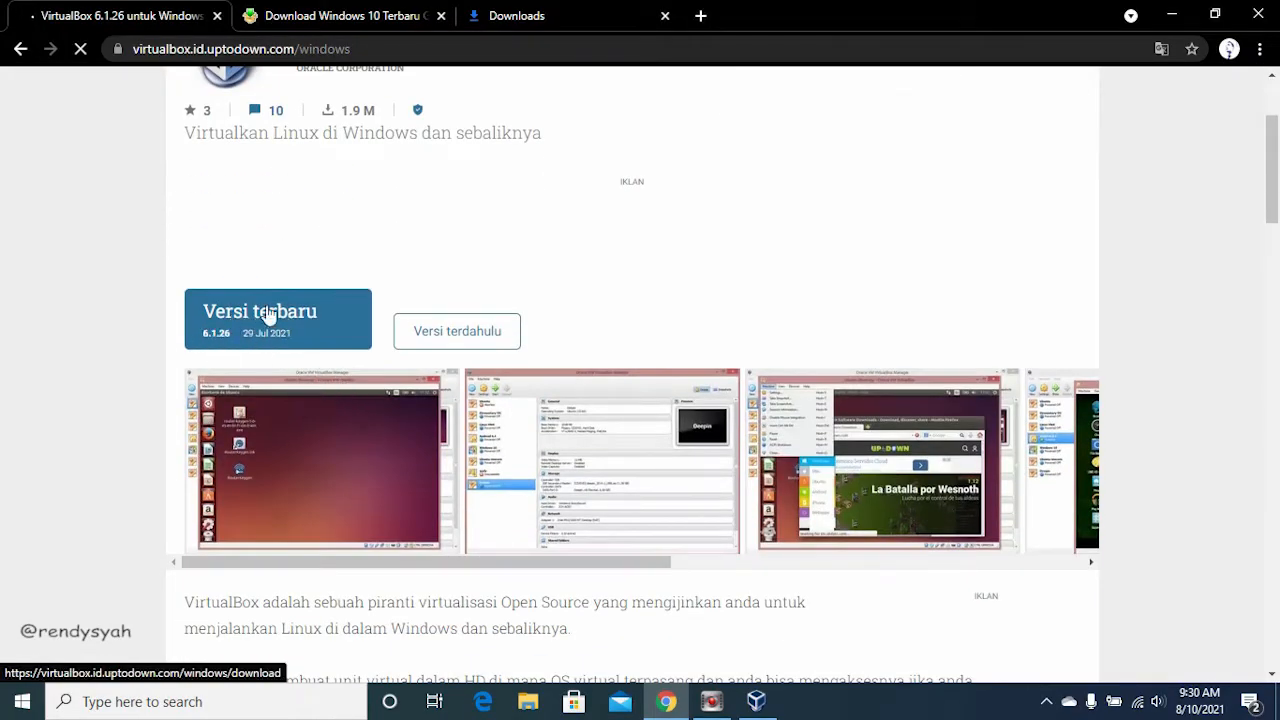
scroll(262, 318, down, 10)
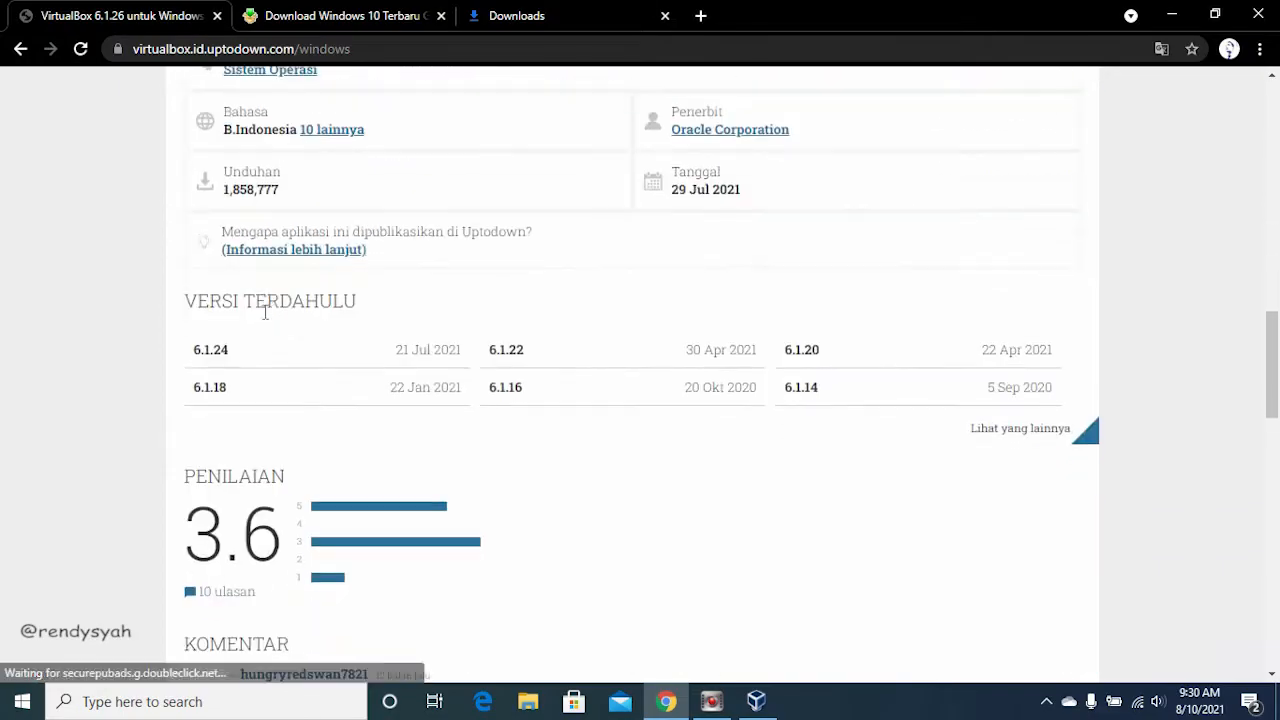
scroll(265, 318, down, 1)
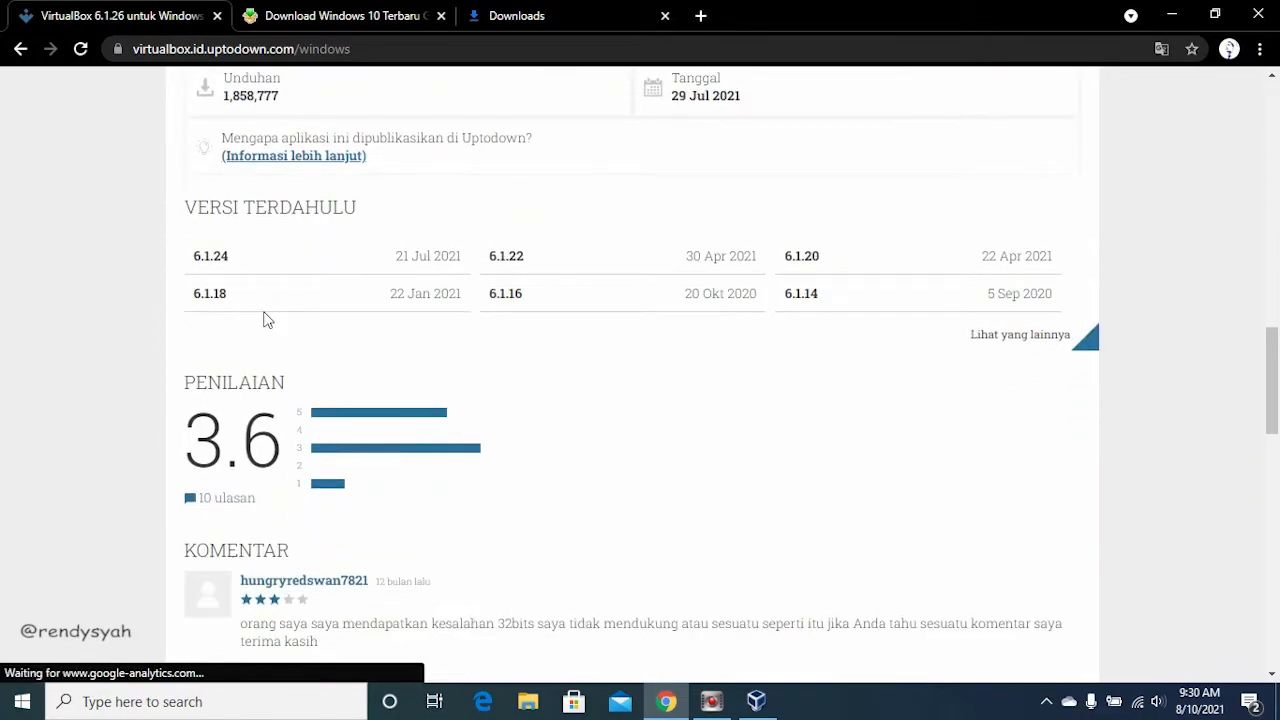
scroll(265, 318, up, 12)
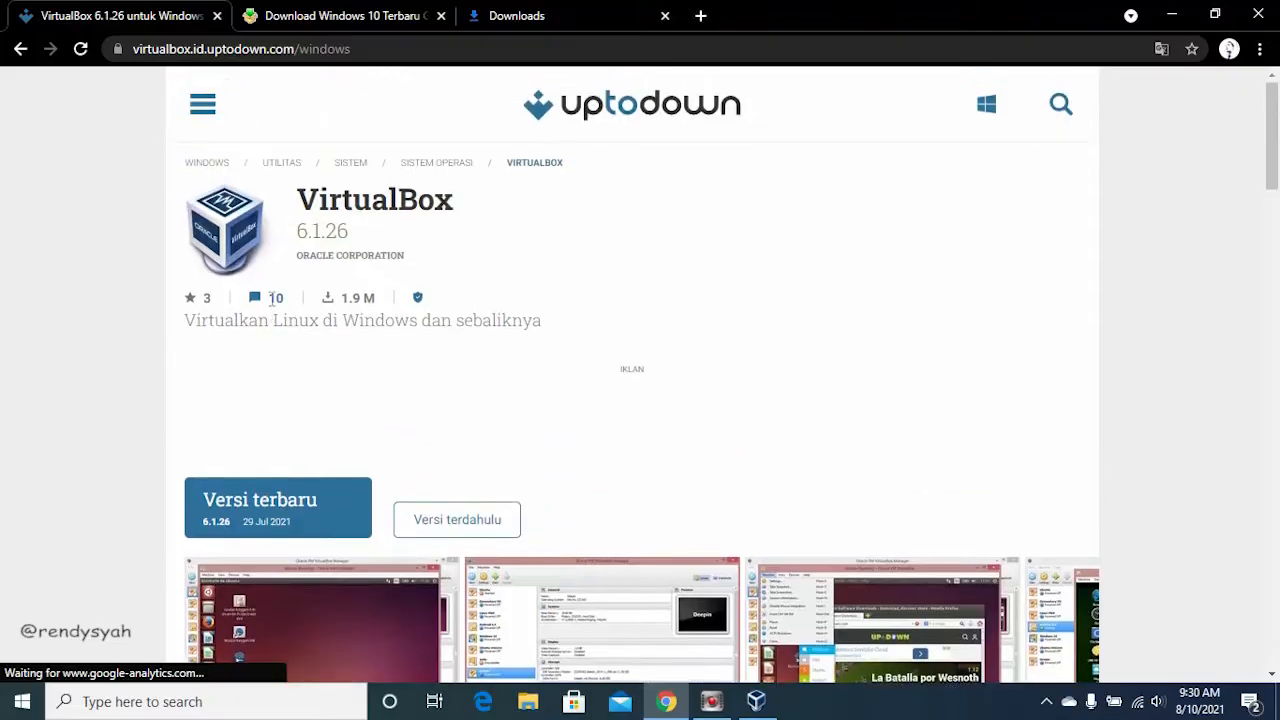
Step: Switch to File Explorer, open the ISO OS folder on the D: drive and check the Windows 10 Pro 19H1 Juli 2019 x64.iso file
click(528, 704)
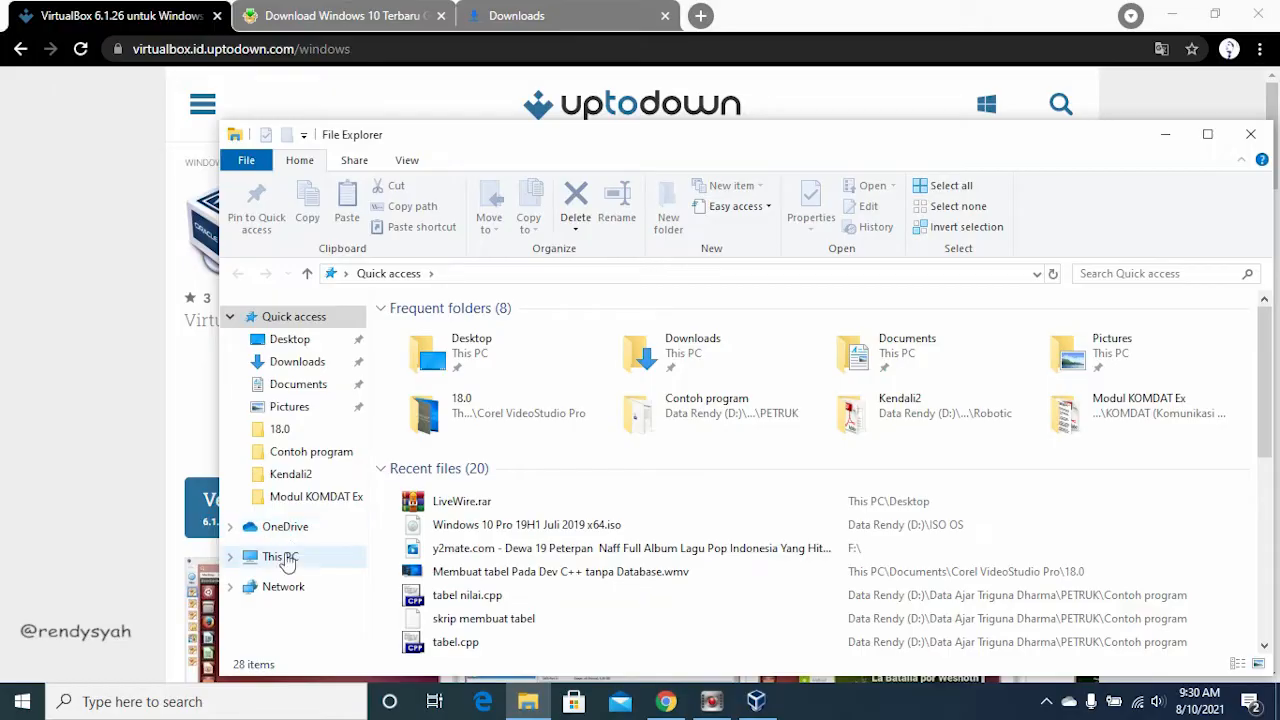
click(285, 557)
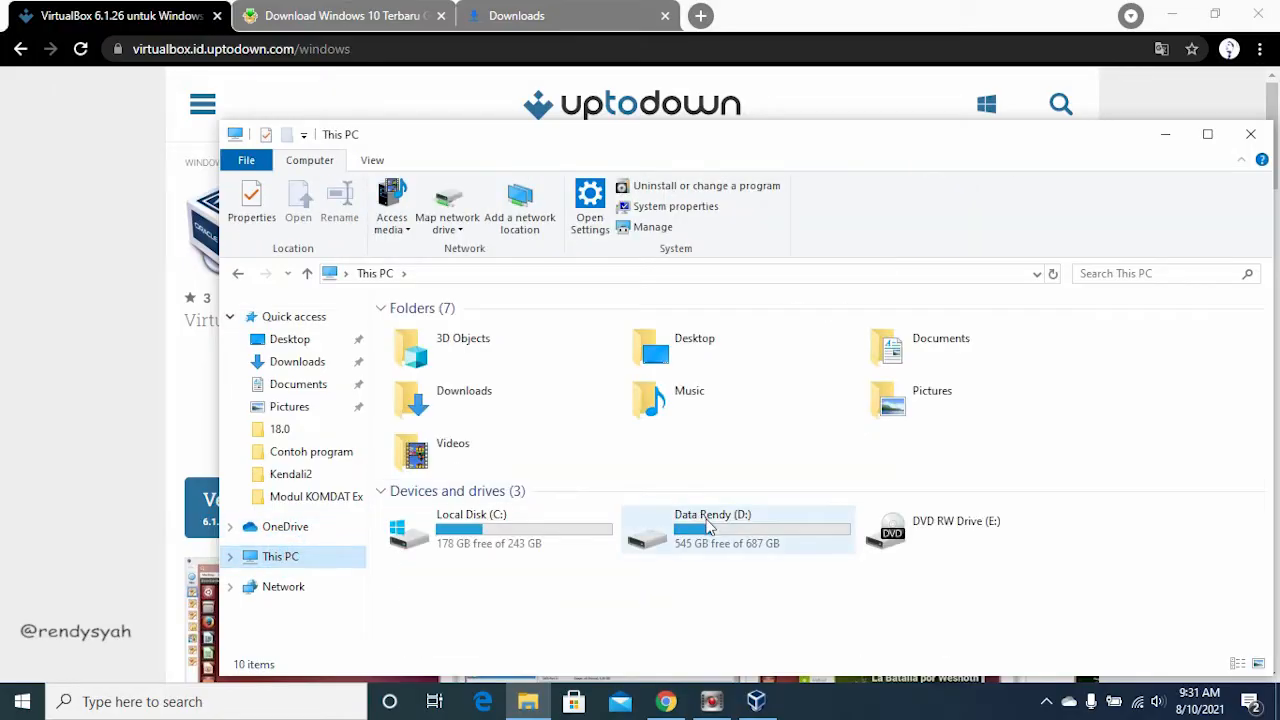
double_click(708, 528)
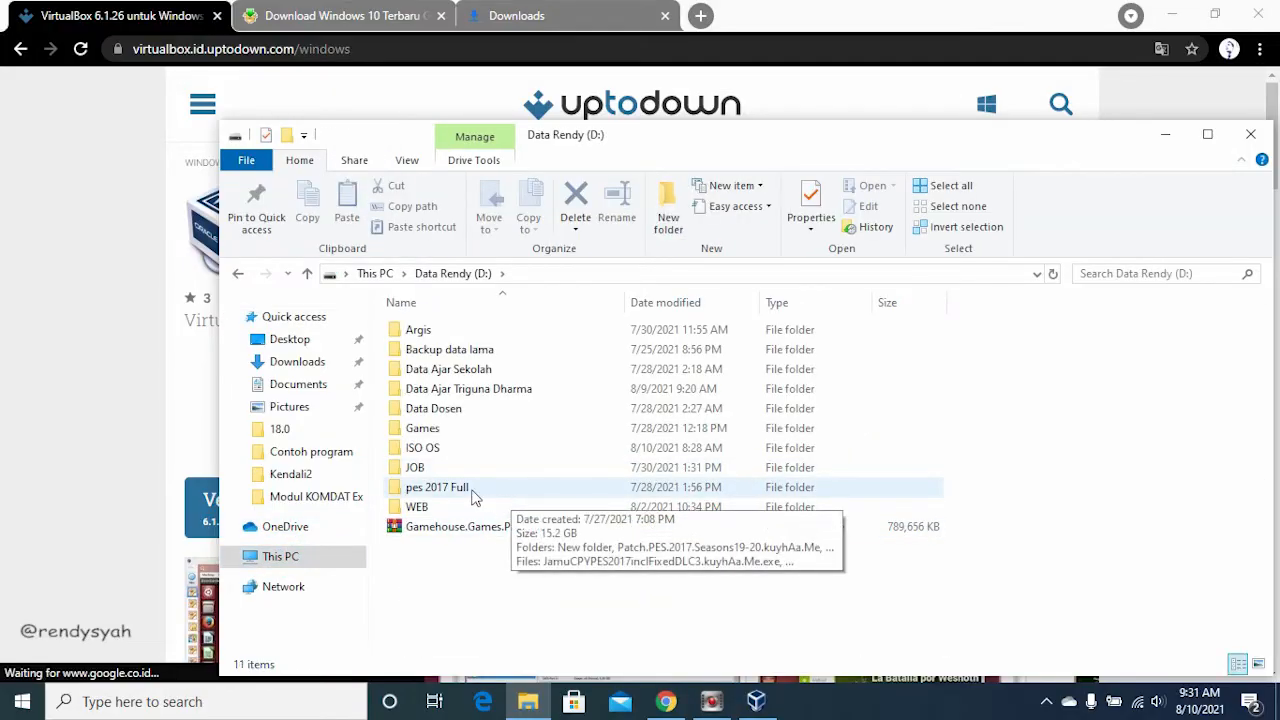
double_click(425, 448)
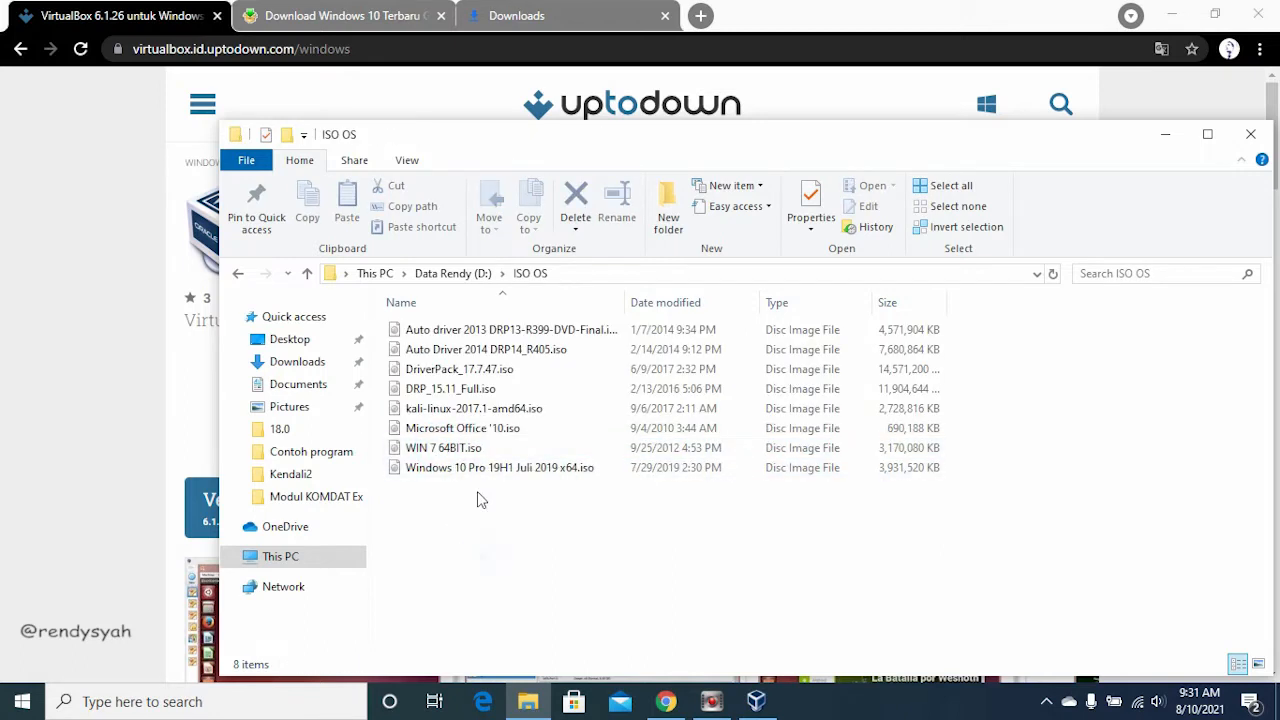
click(470, 472)
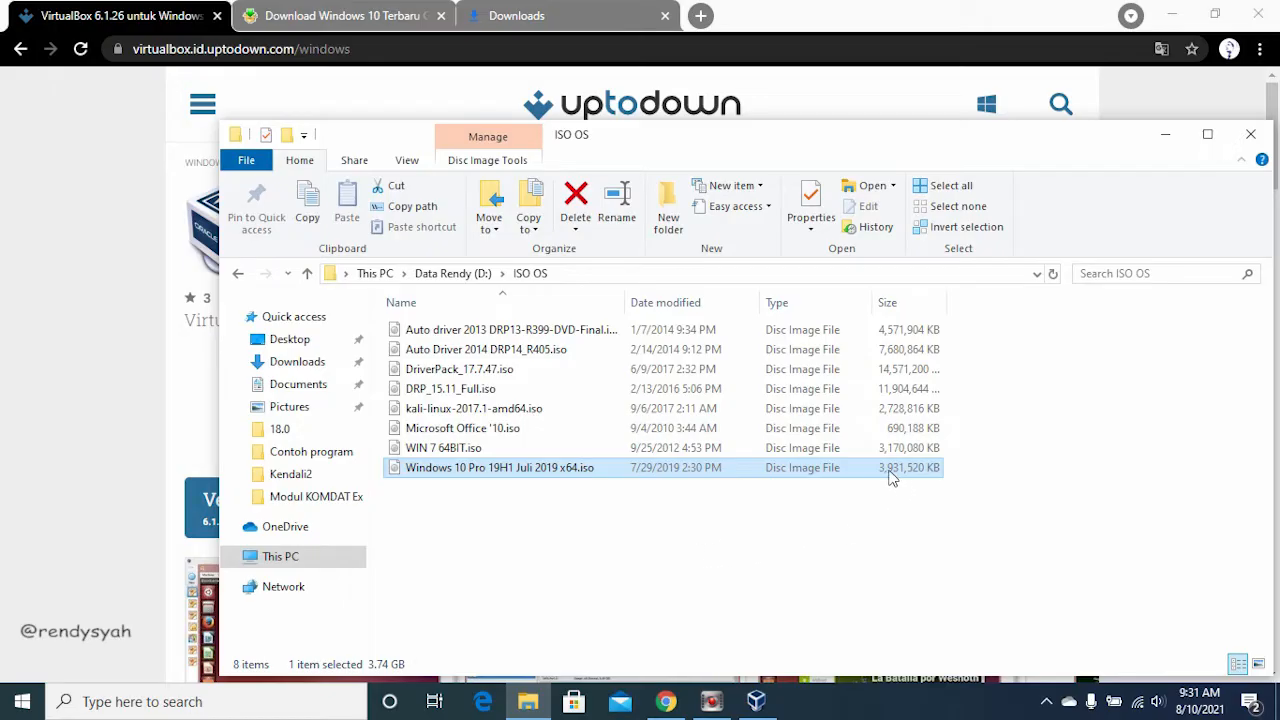
click(837, 533)
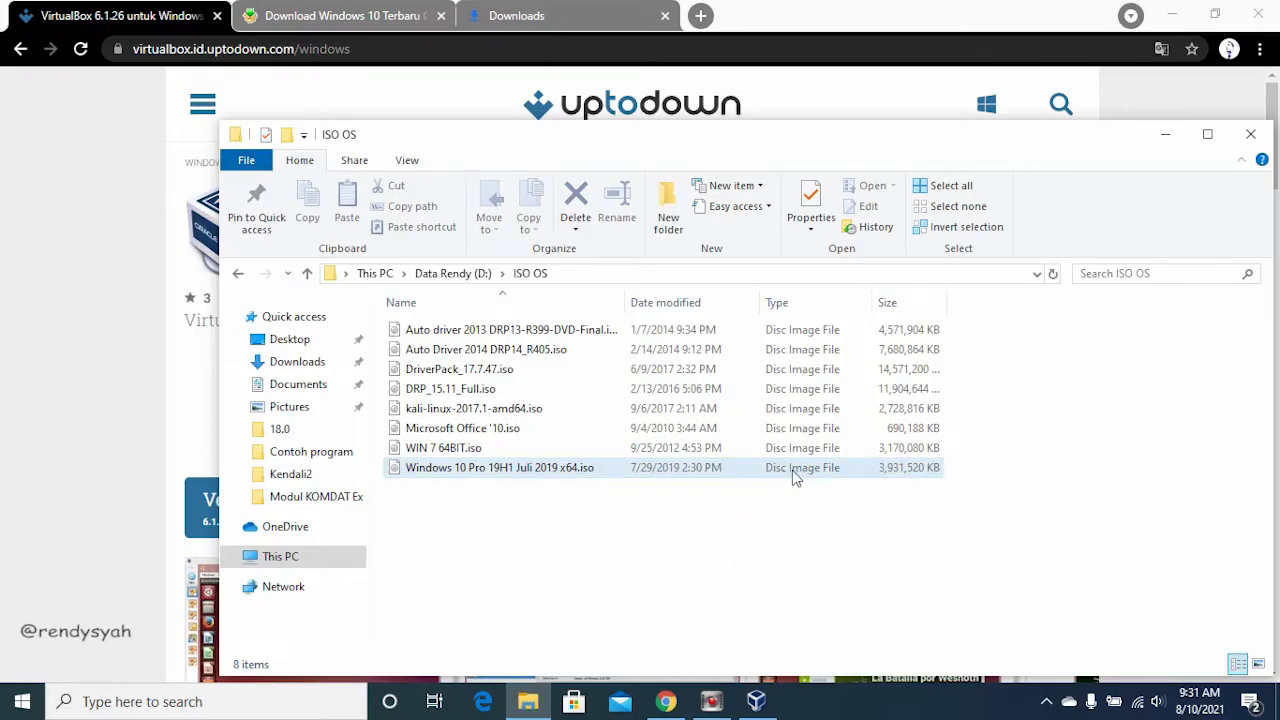
click(807, 523)
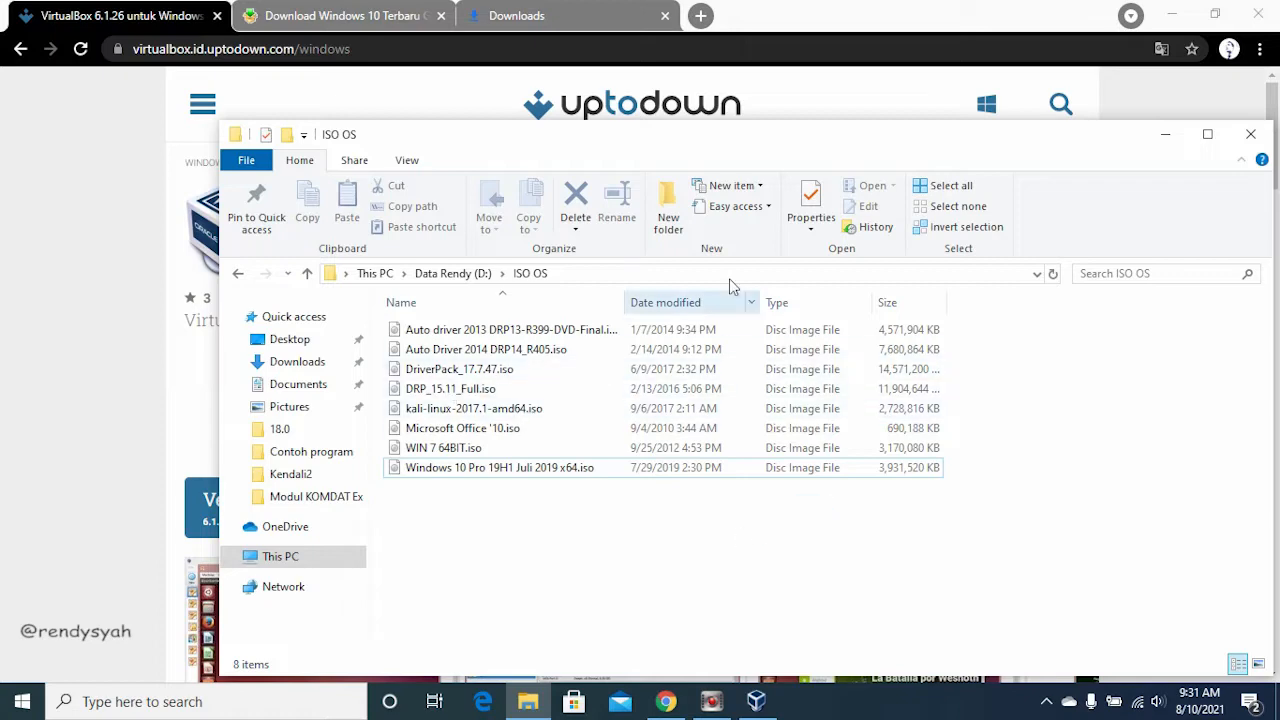
Step: Switch back to Chrome and start downloading the 64-bit Windows 10 ISO from the download.id page
click(27, 250)
click(392, 14)
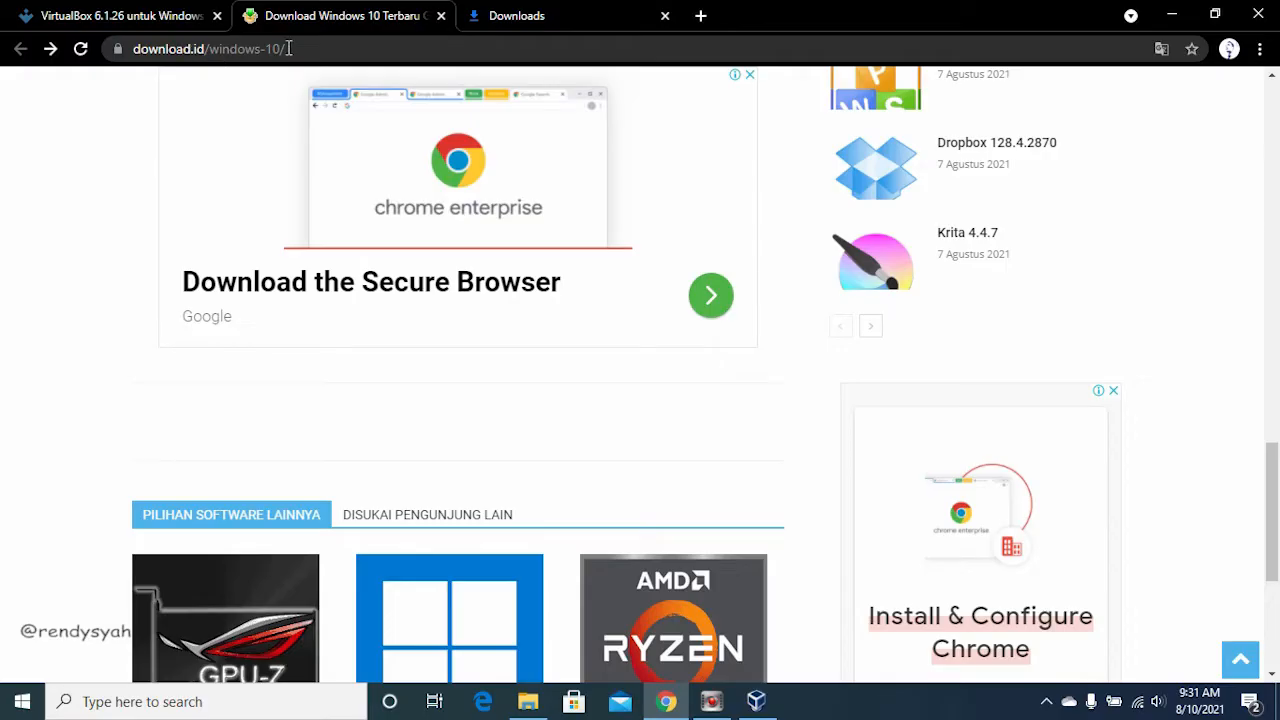
scroll(246, 204, up, 15)
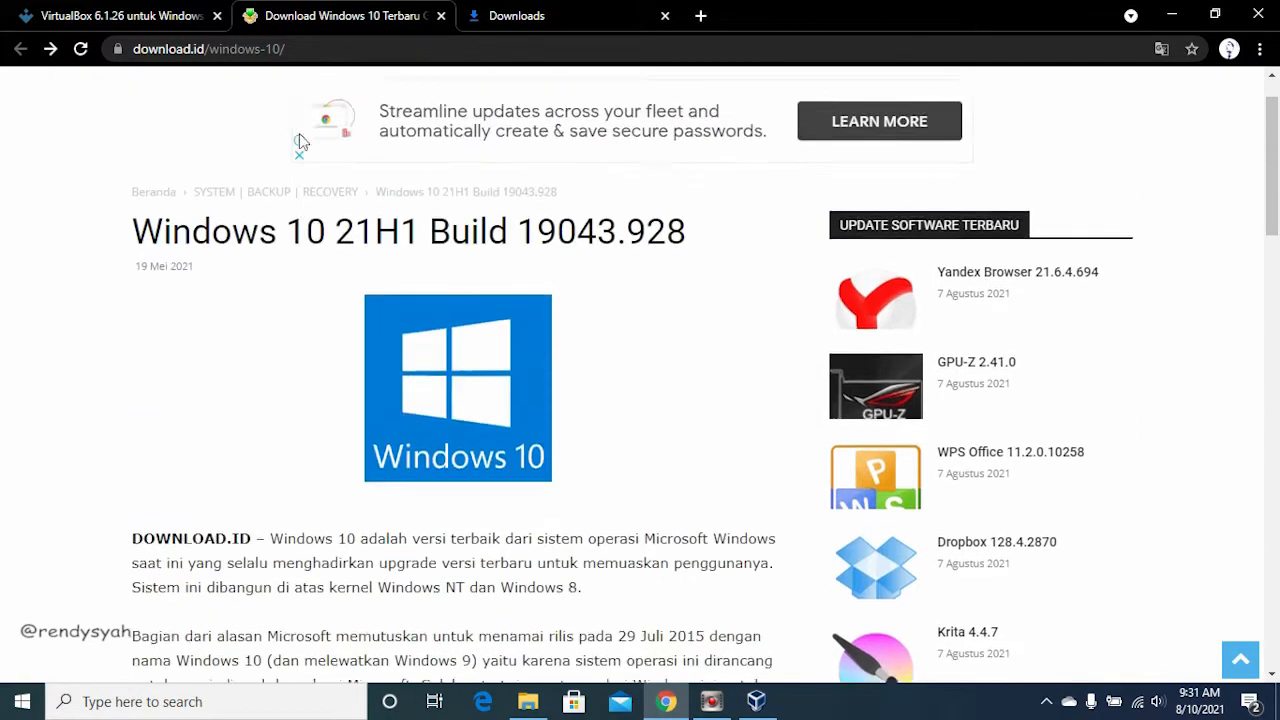
scroll(297, 120, down, 9)
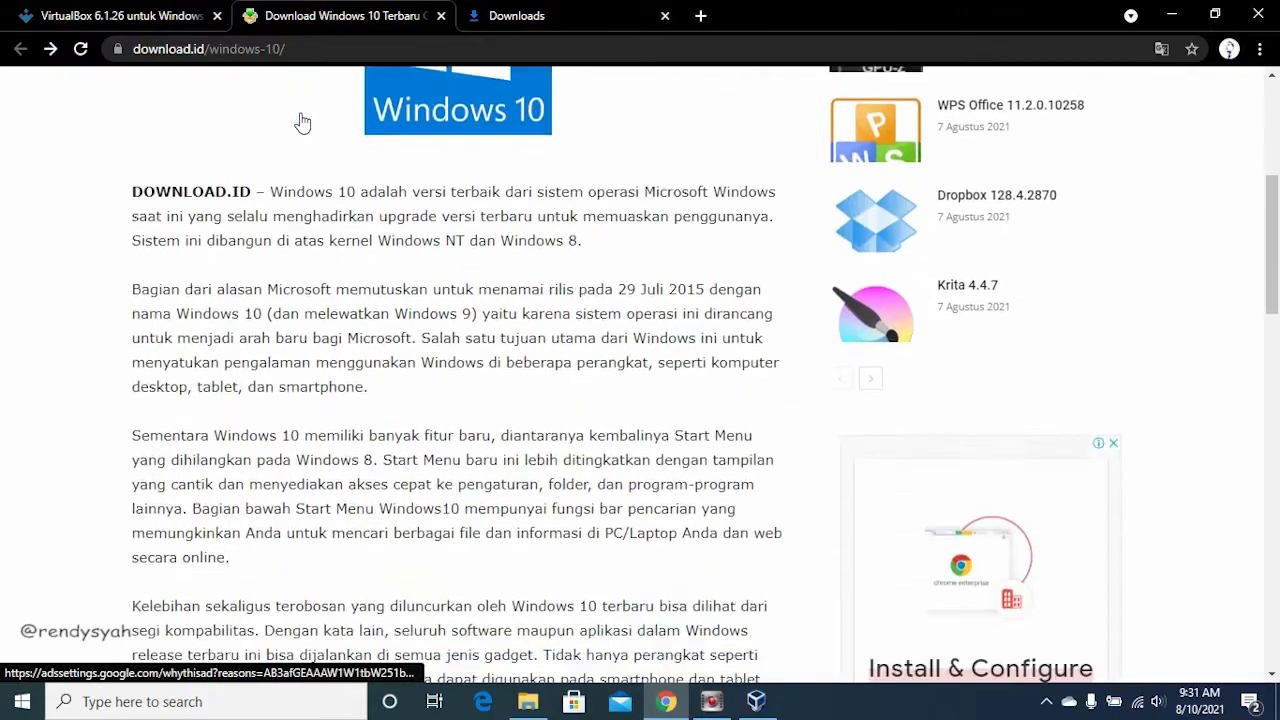
scroll(319, 122, down, 3)
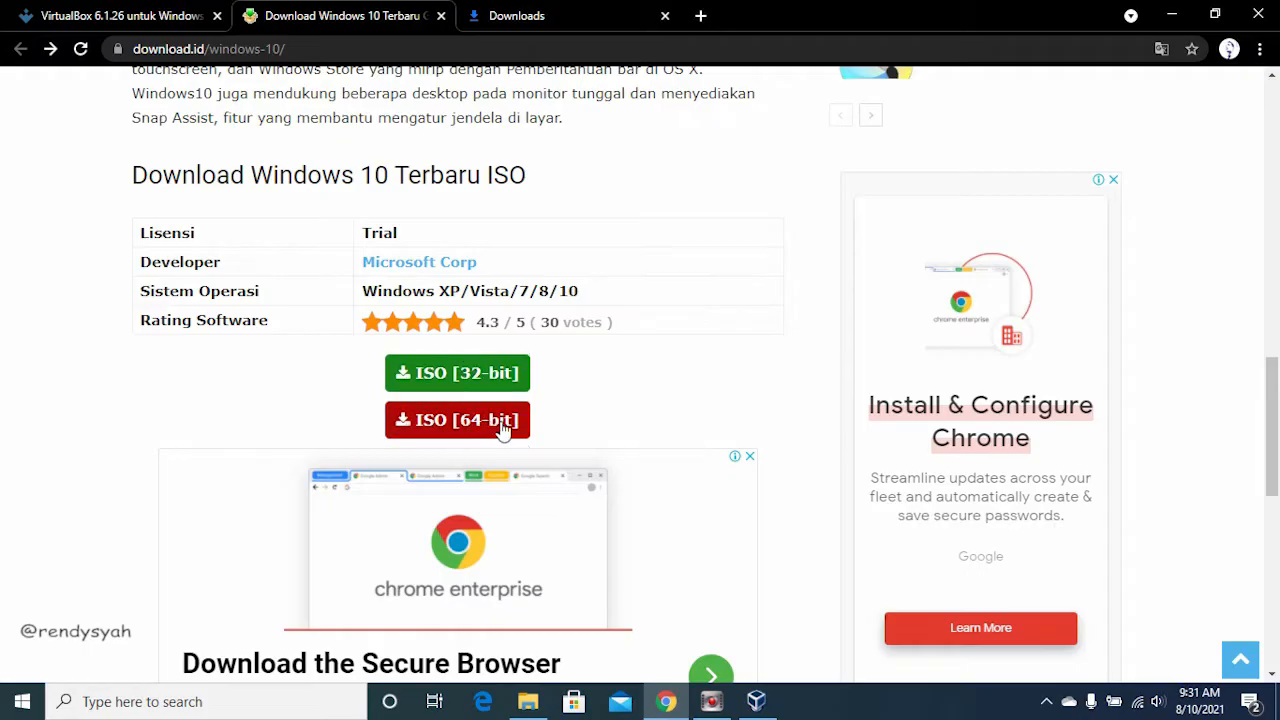
scroll(508, 425, down, 1)
scroll(476, 258, down, 1)
scroll(474, 245, down, 3)
scroll(466, 254, up, 4)
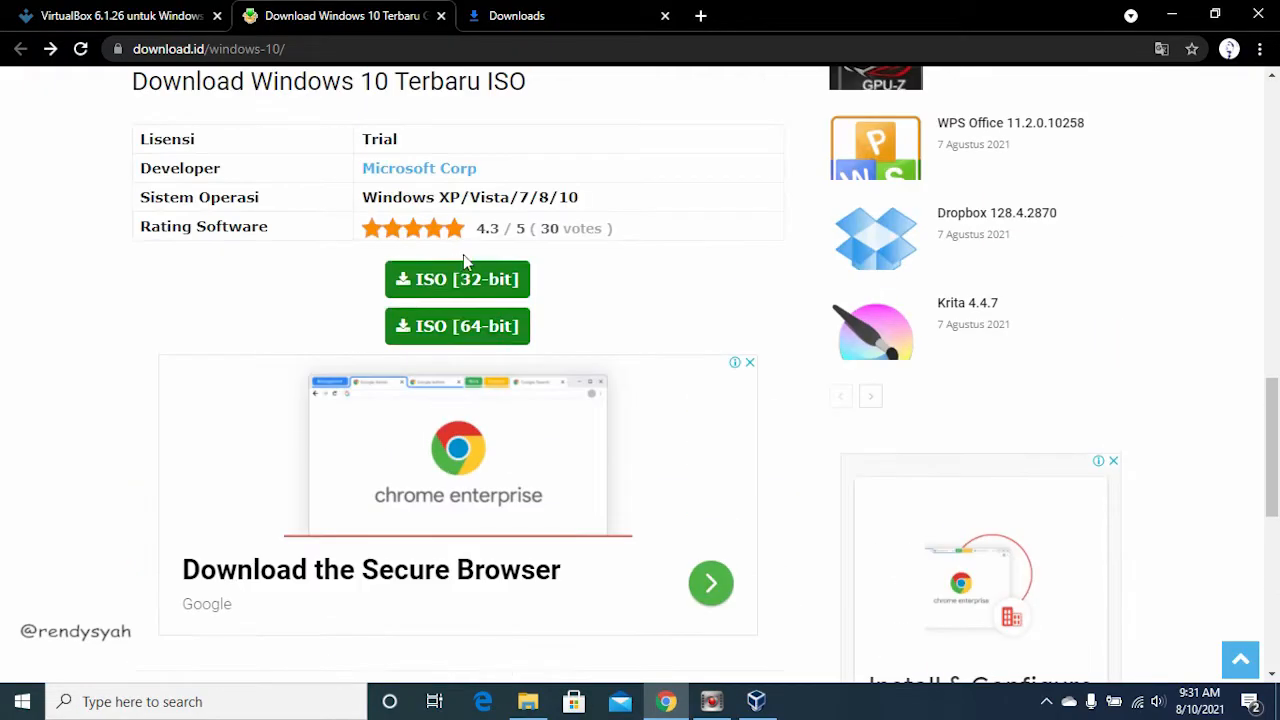
click(423, 330)
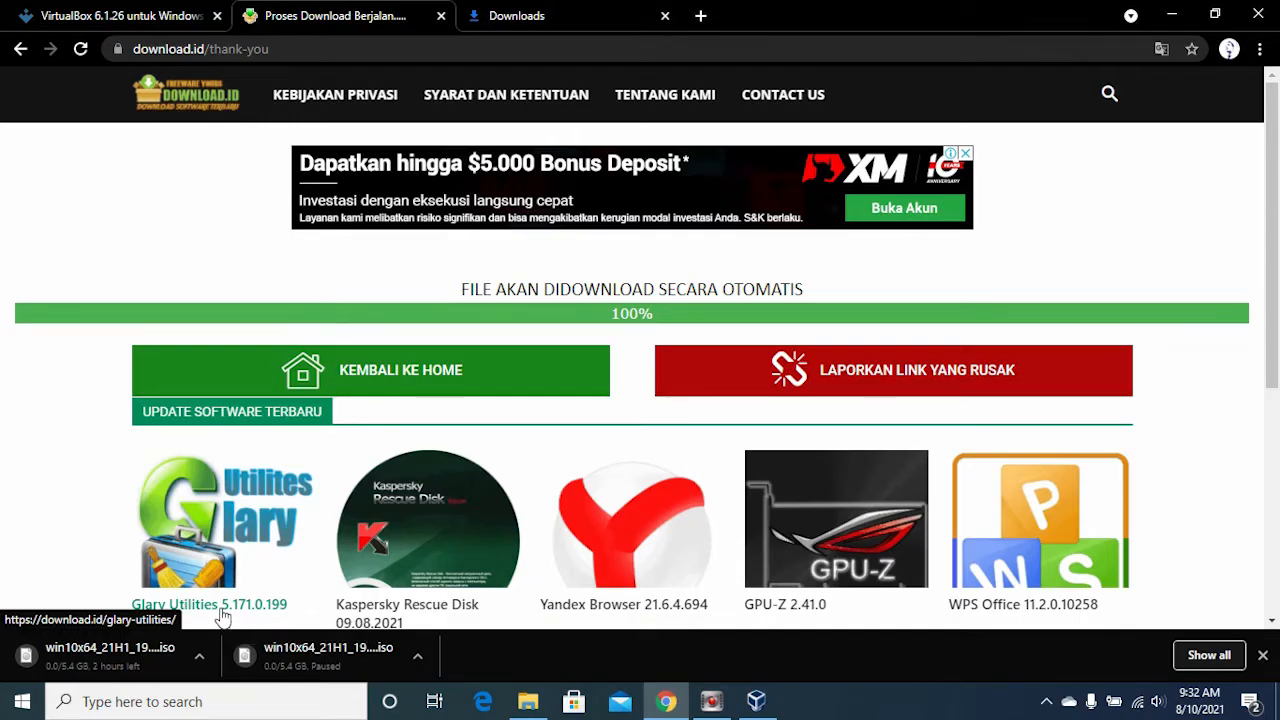
Step: Open the browser's download list and cancel both Windows 10 ISO downloads
key(ctrl+j)
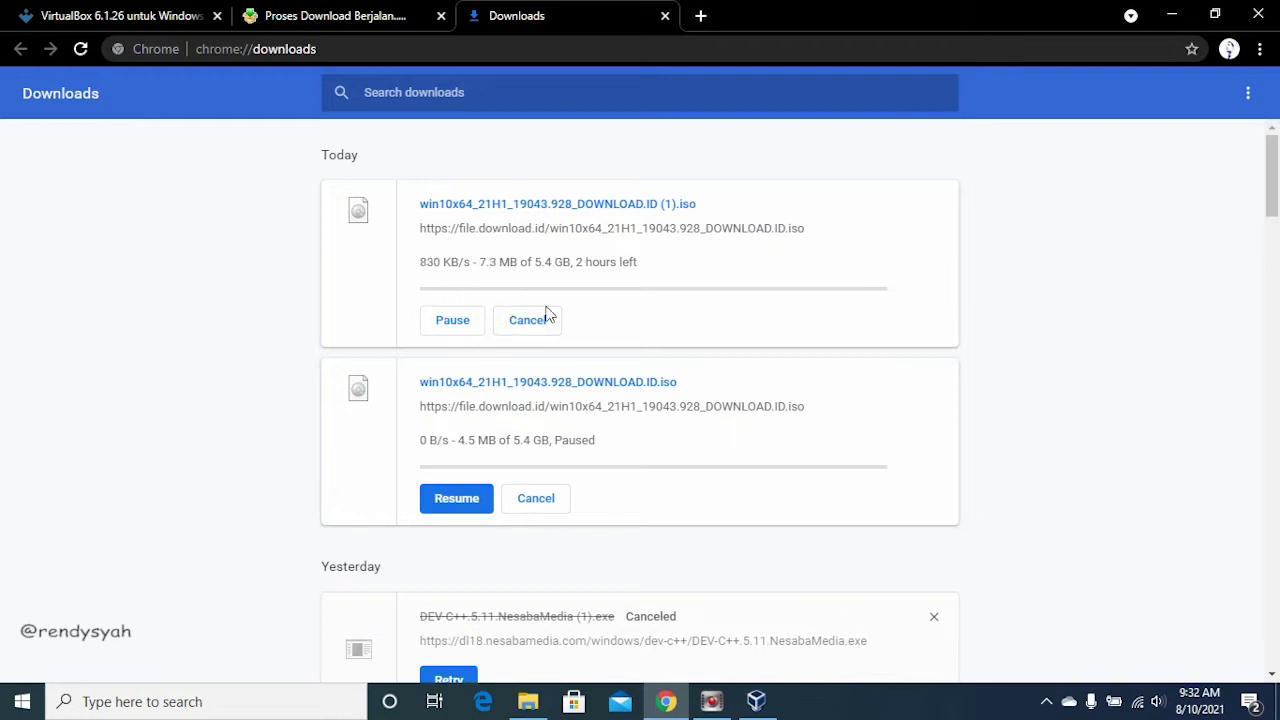
click(534, 505)
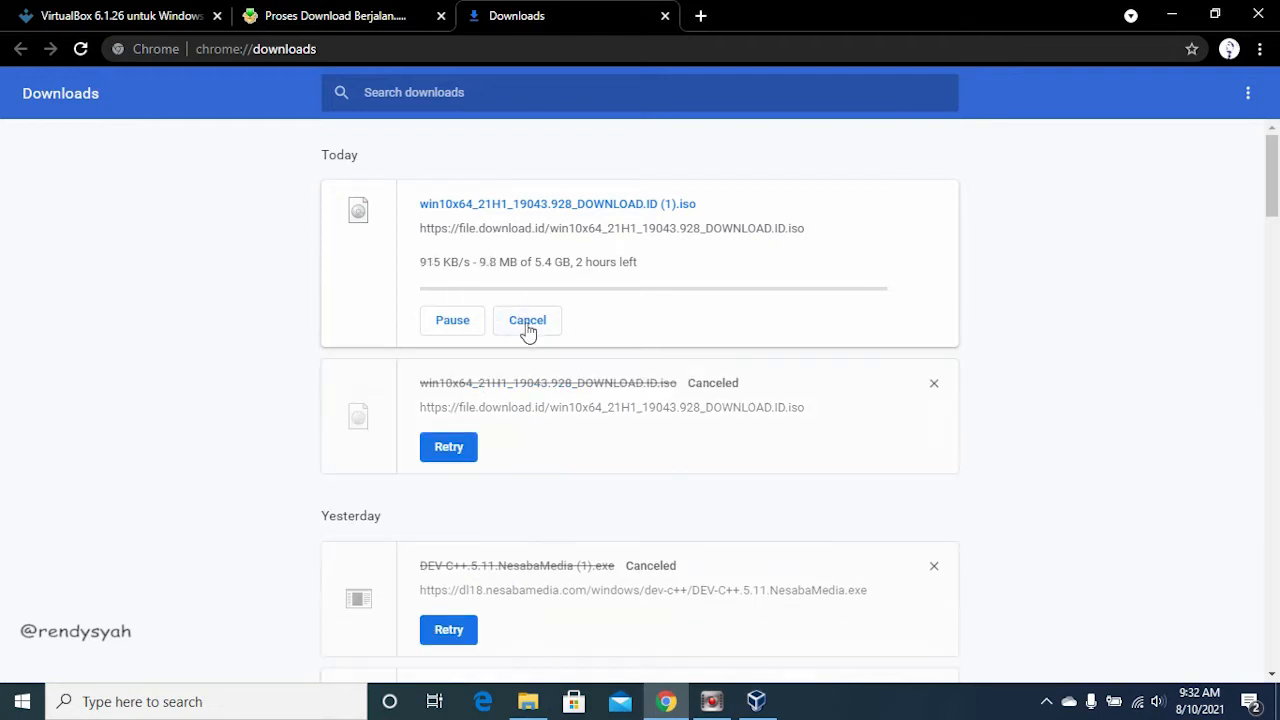
click(527, 321)
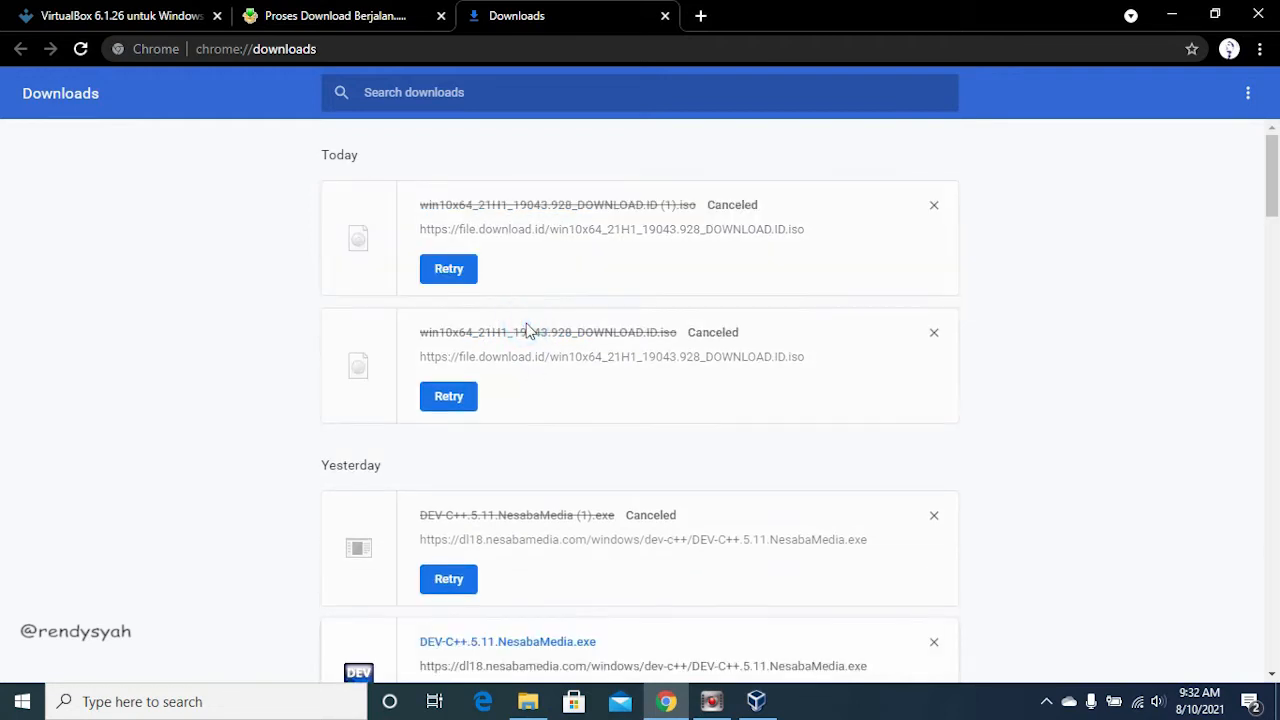
Step: Return to VirtualBox and start creating a new virtual machine, entering "windows 10" as its name
click(1172, 16)
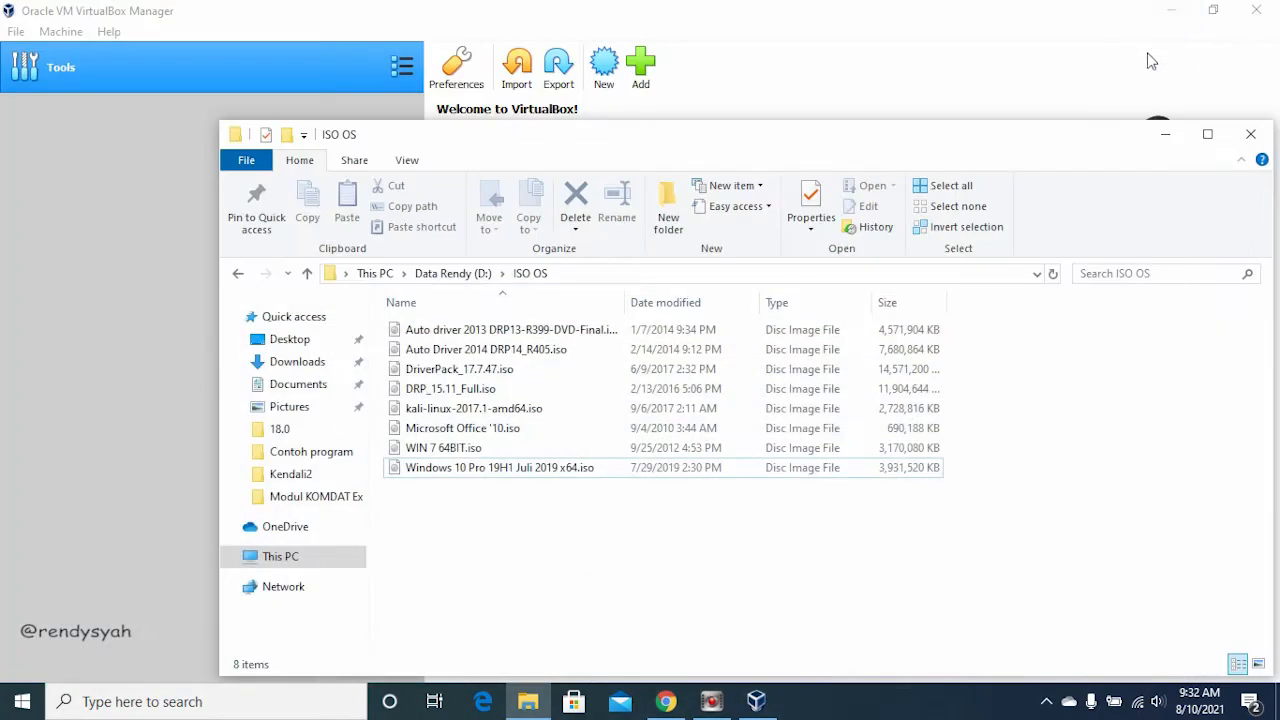
click(1166, 135)
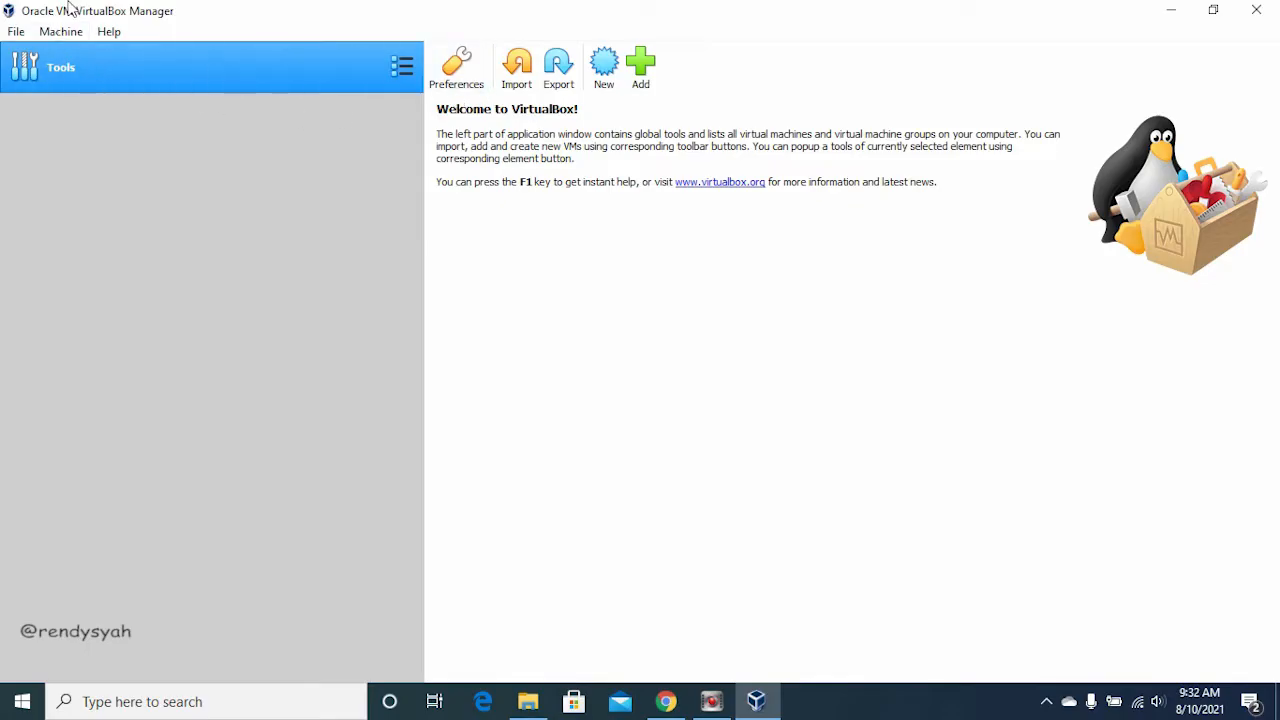
click(603, 72)
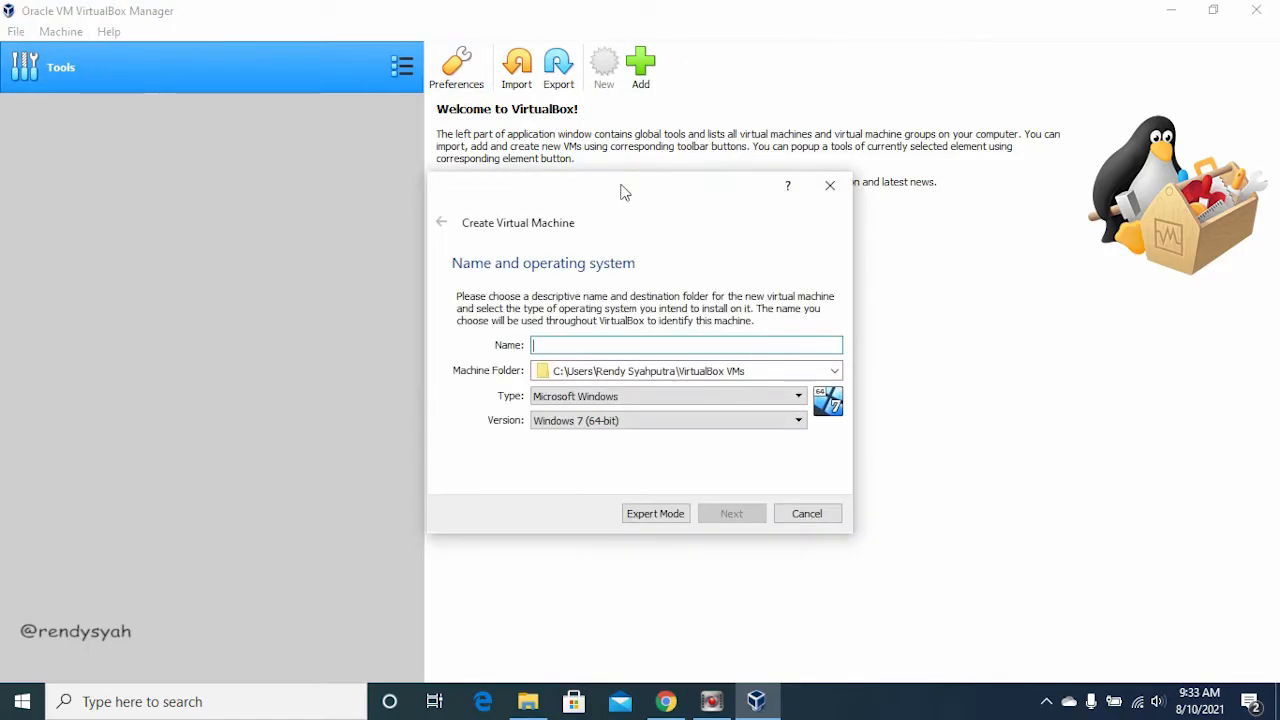
drag(621, 186, 469, 150)
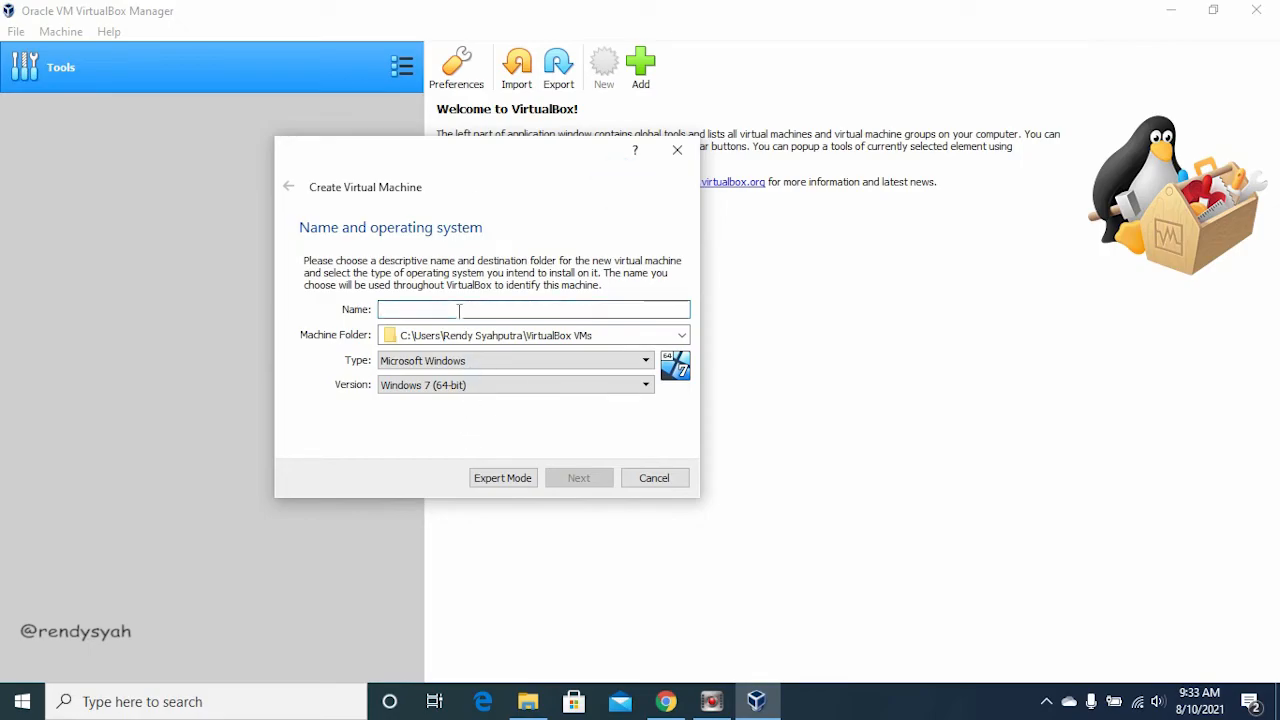
text(windo)
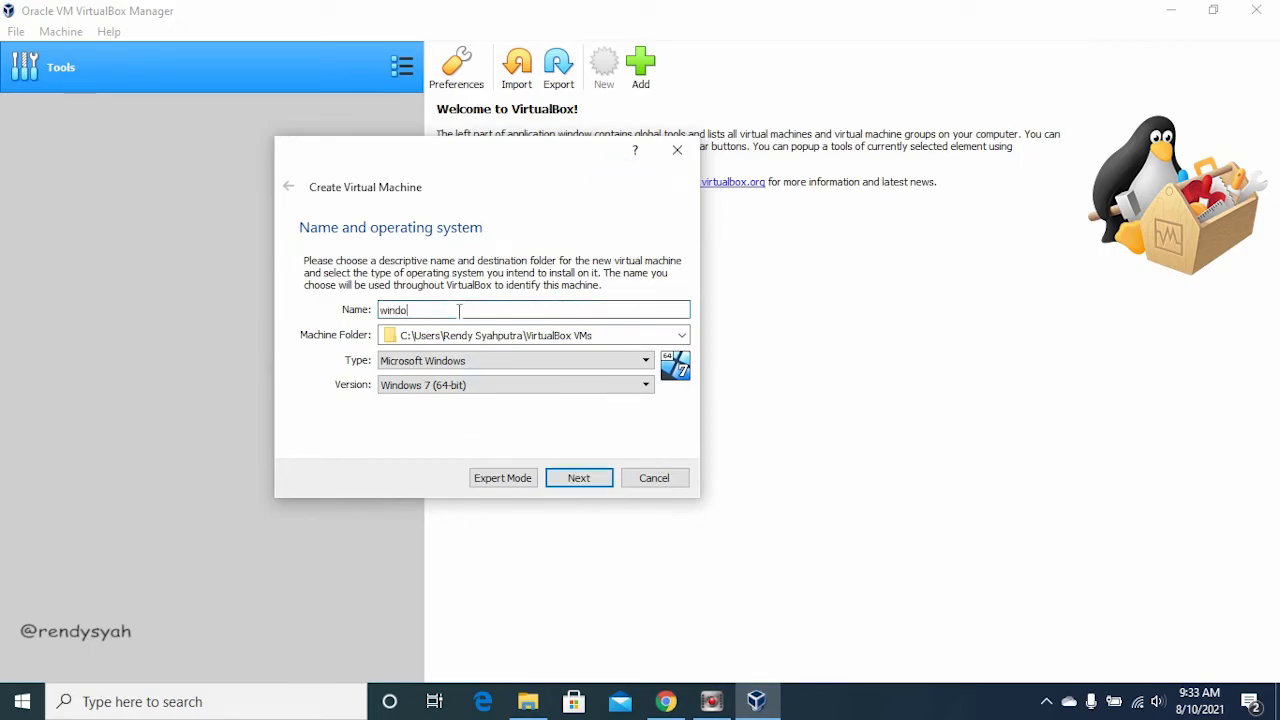
text(sw)
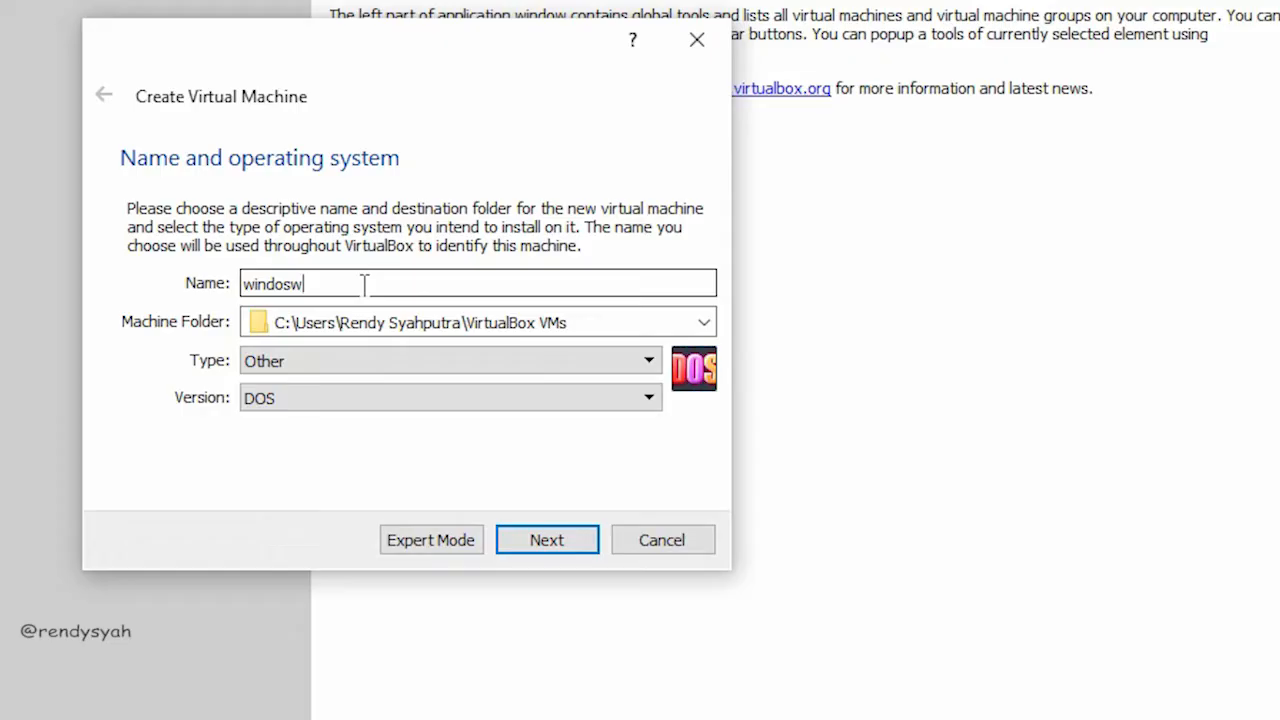
key(BackSpace)
key(BackSpace)
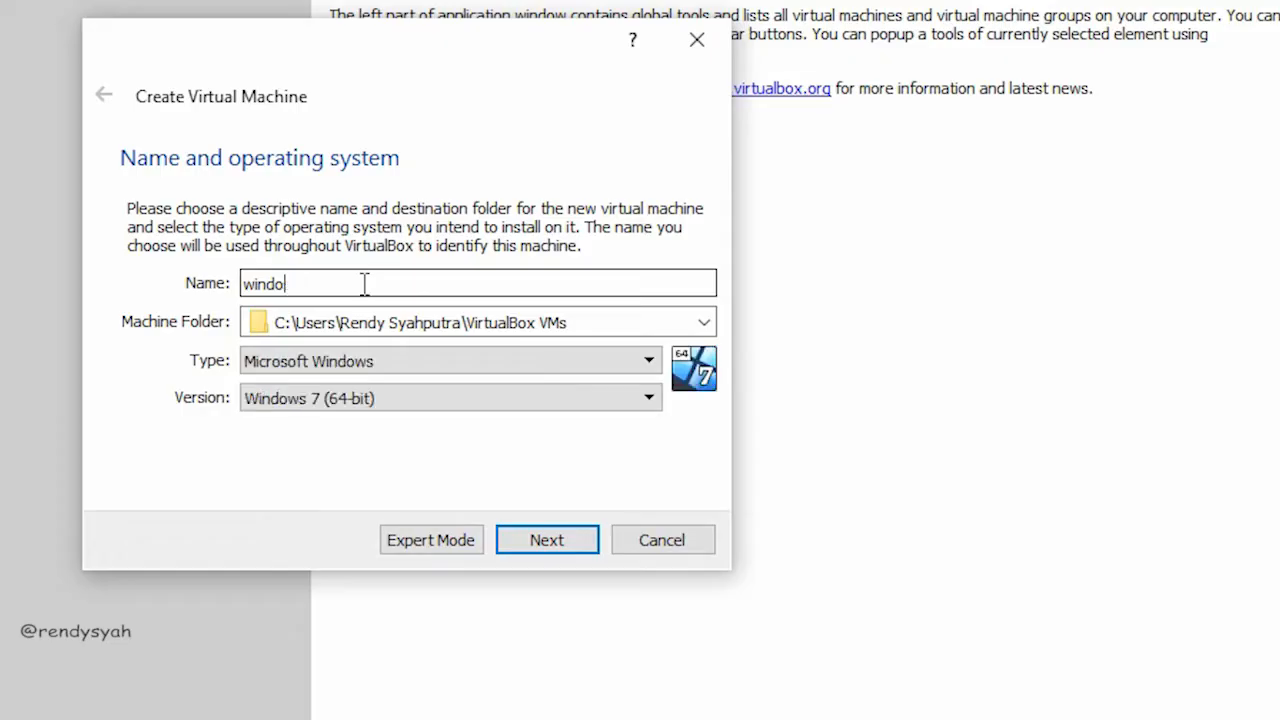
text(ws 10)
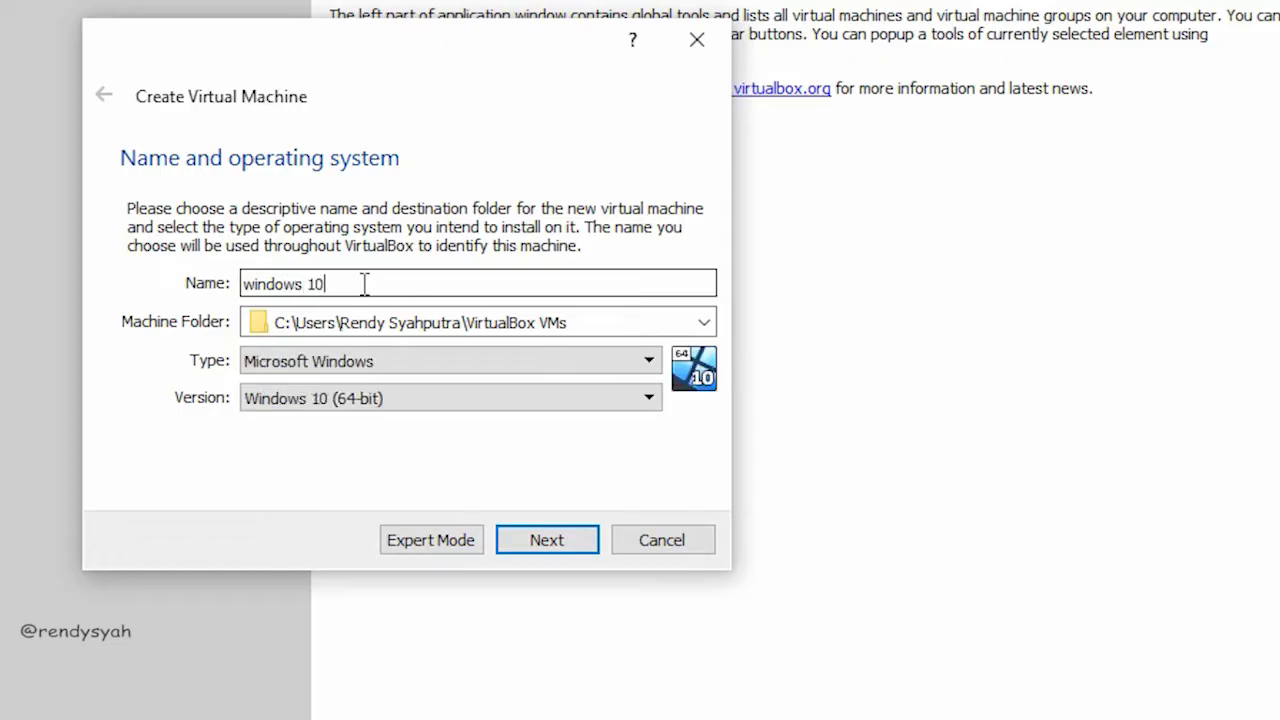
Step: Set the new machine's type to Microsoft Windows and its version to Windows 10 (32-bit)
click(422, 364)
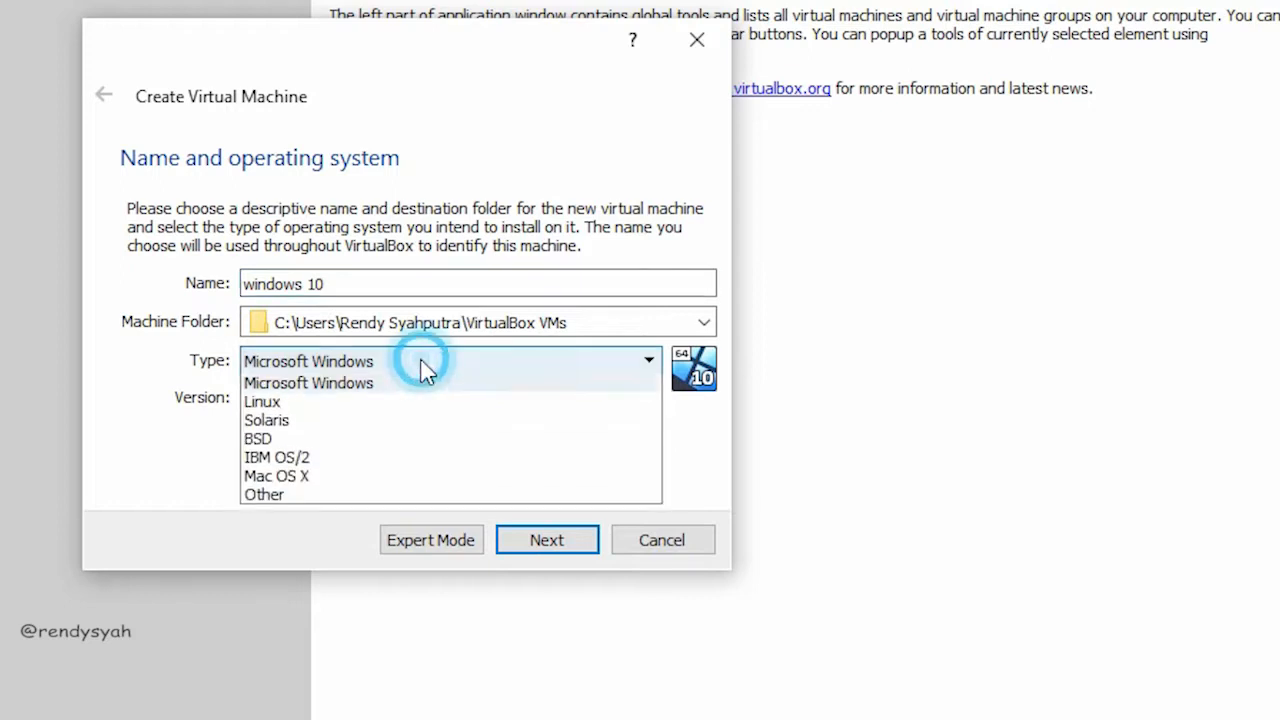
click(347, 393)
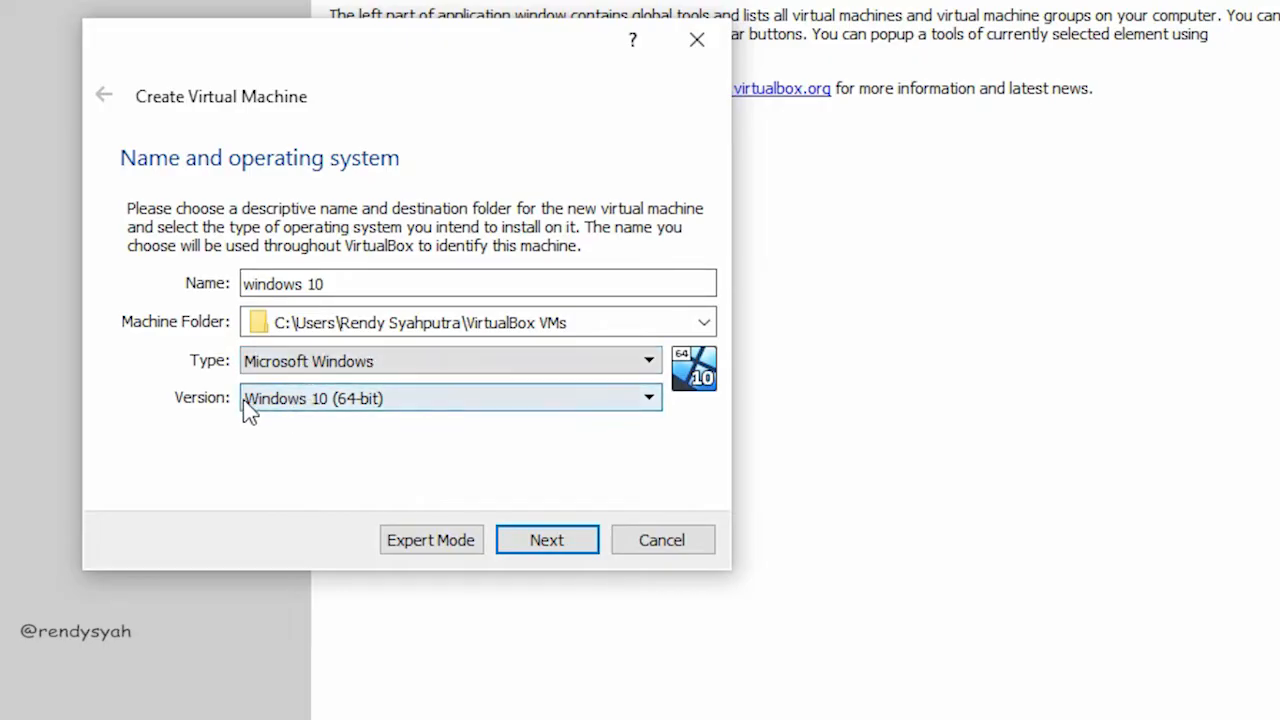
click(327, 398)
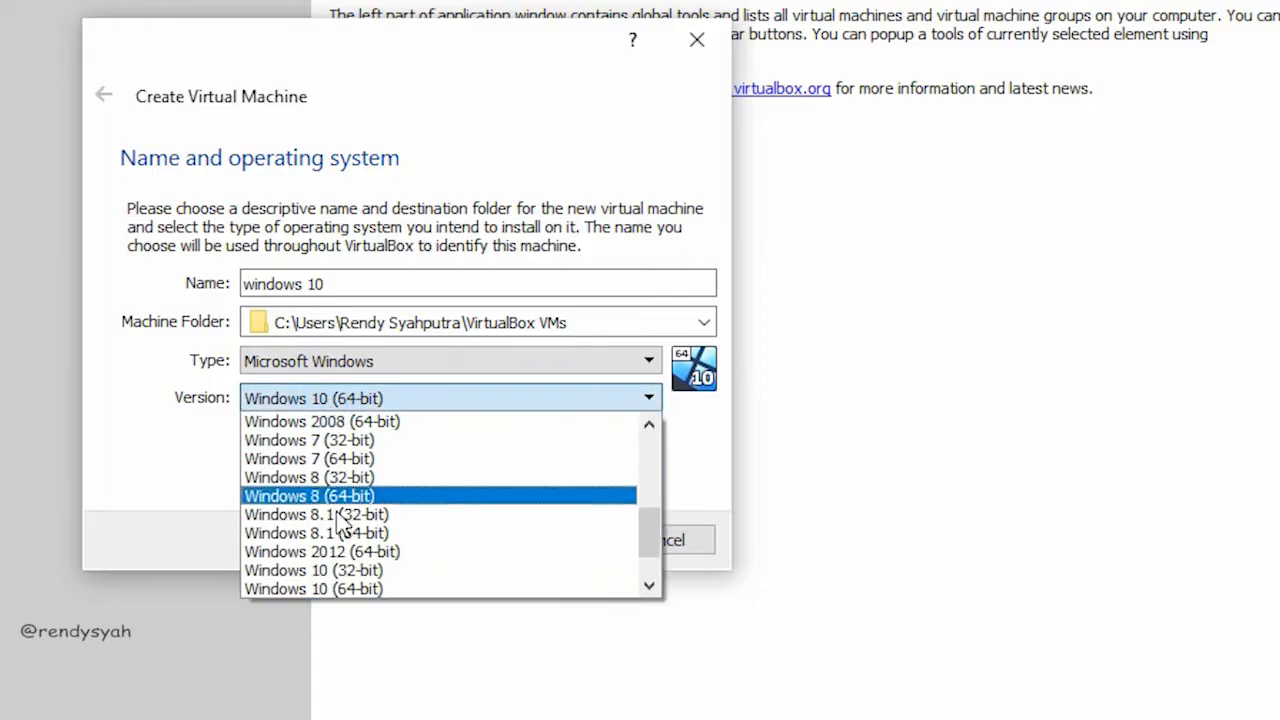
click(325, 583)
click(291, 472)
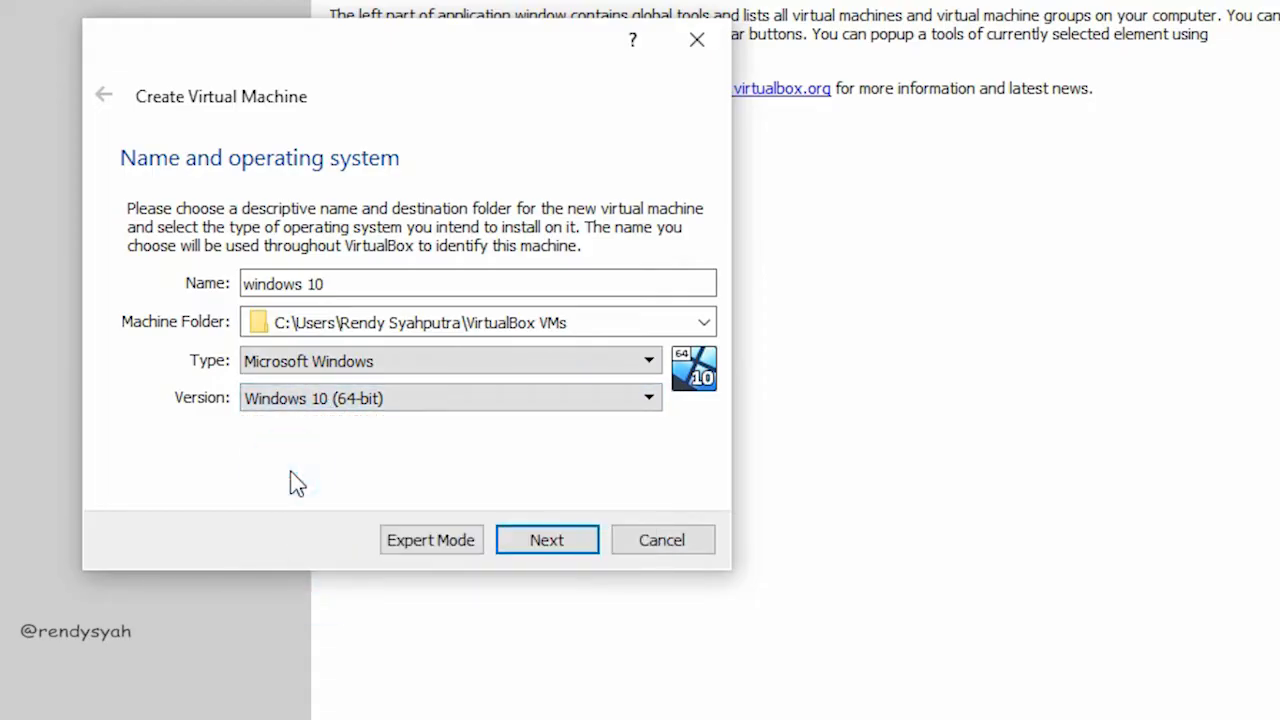
drag(417, 44, 760, 0)
click(760, 314)
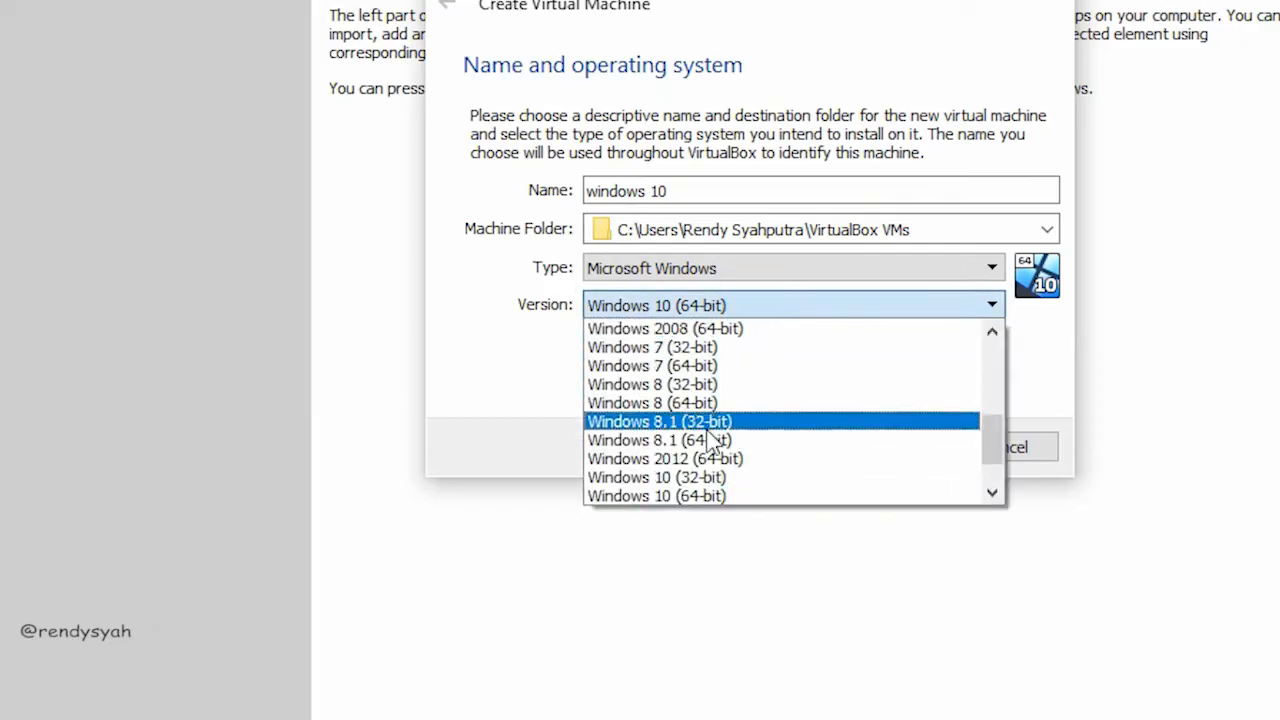
click(700, 474)
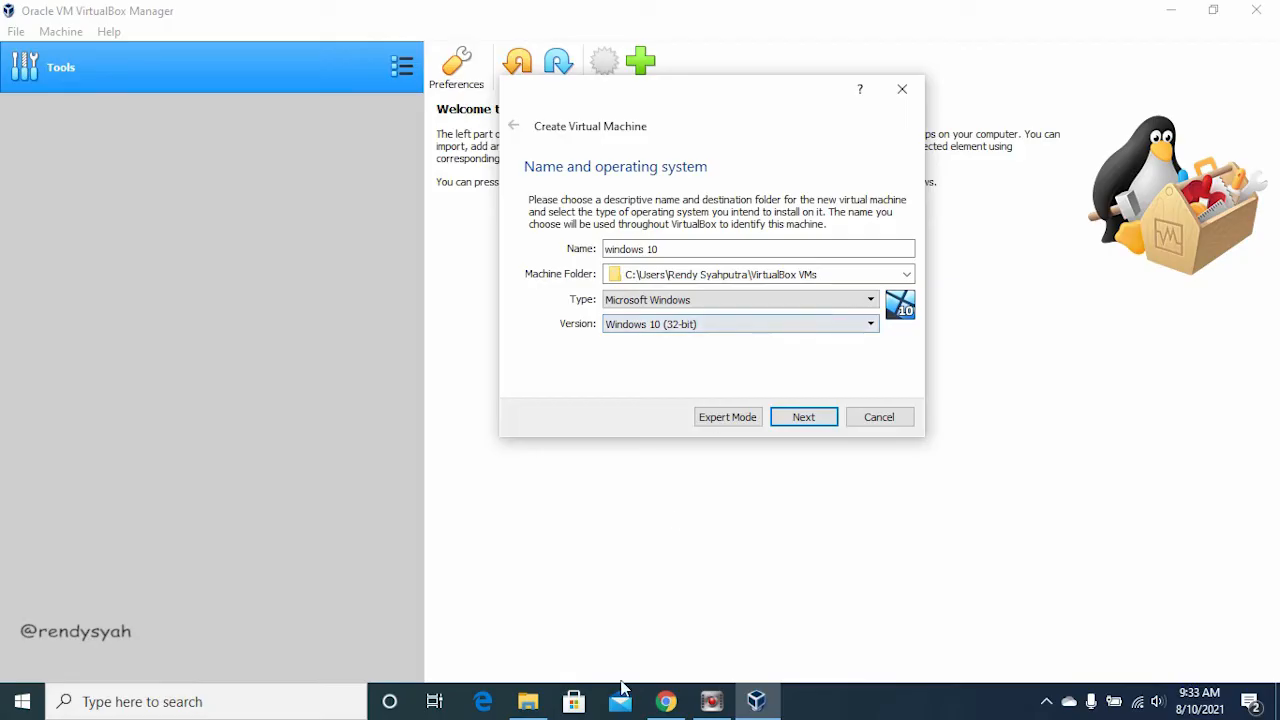
Step: Switch to Chrome, go back to the download.id Windows 10 page to check the 32-bit and 64-bit ISO options, and return to VirtualBox
click(670, 702)
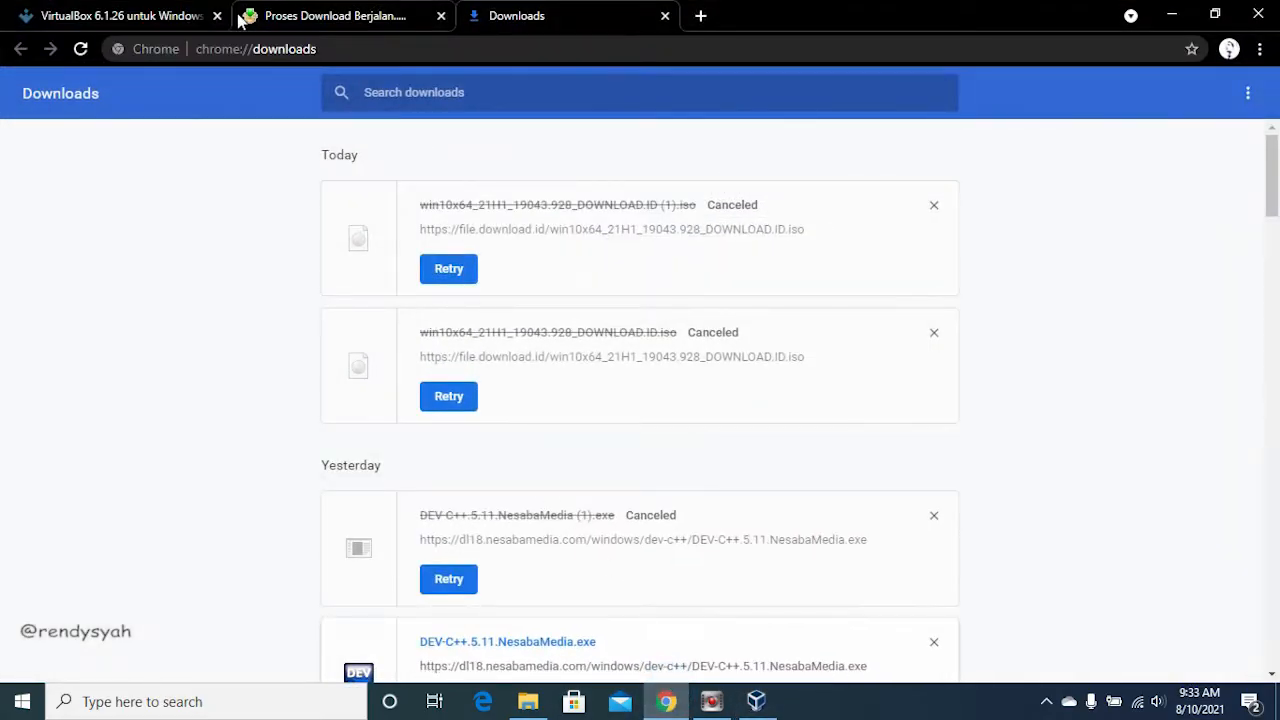
click(322, 20)
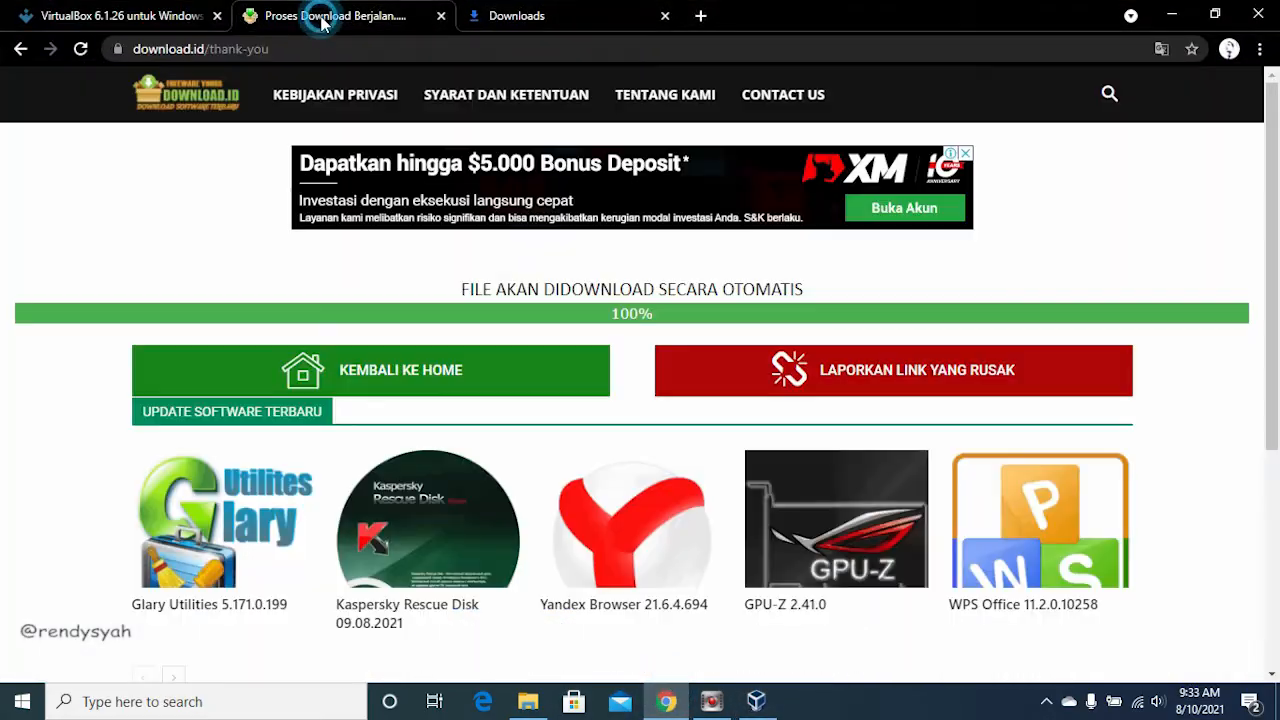
click(21, 49)
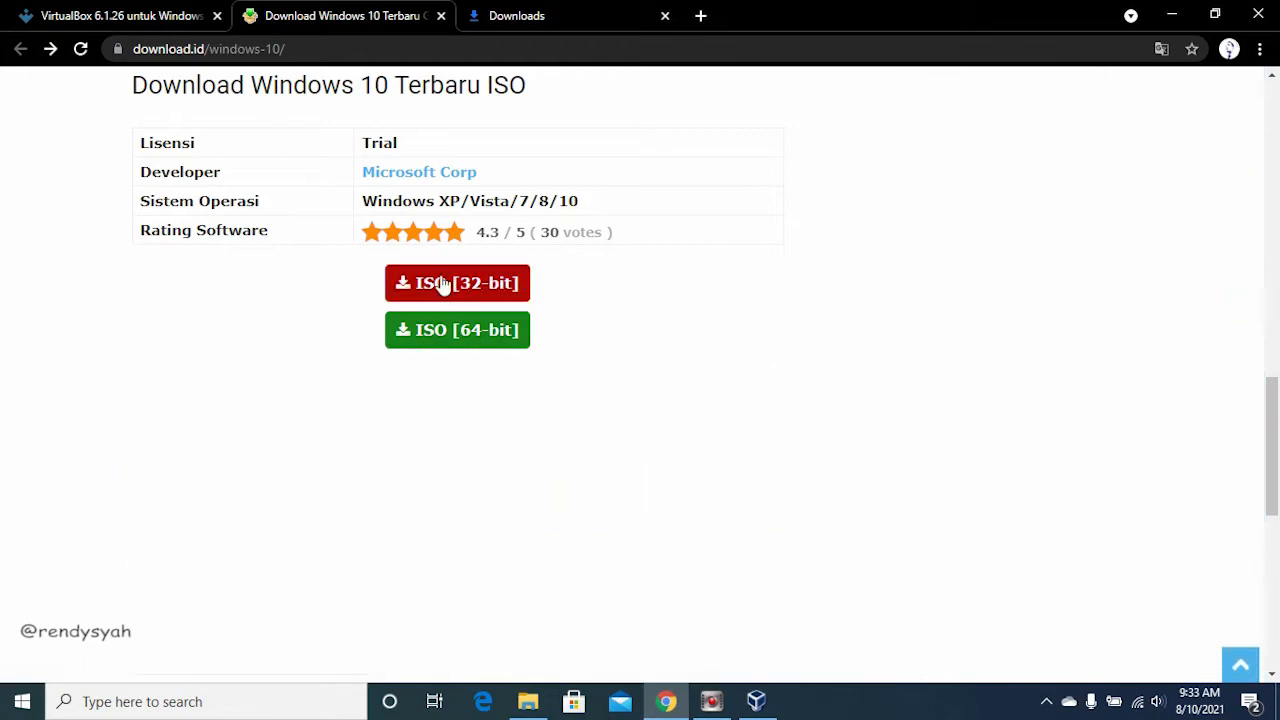
click(760, 704)
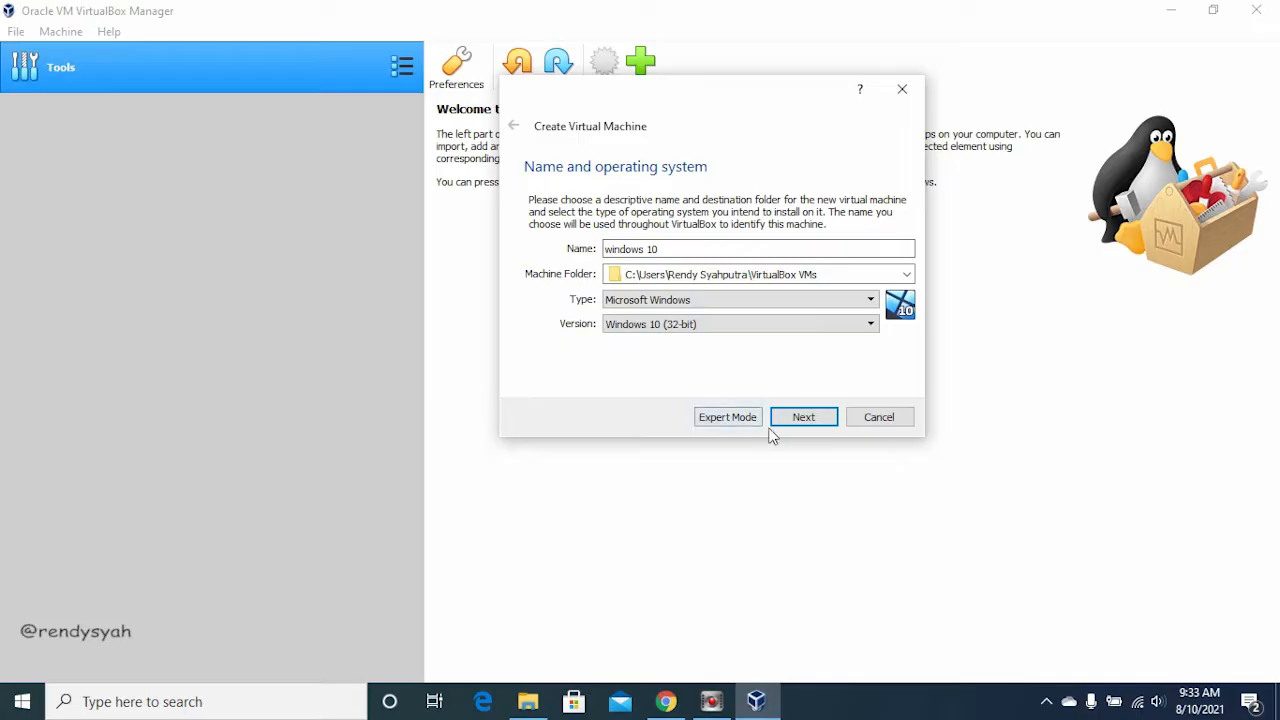
Step: Continue to the memory settings and raise the machine's RAM well above the recommended 1024 MB
click(802, 420)
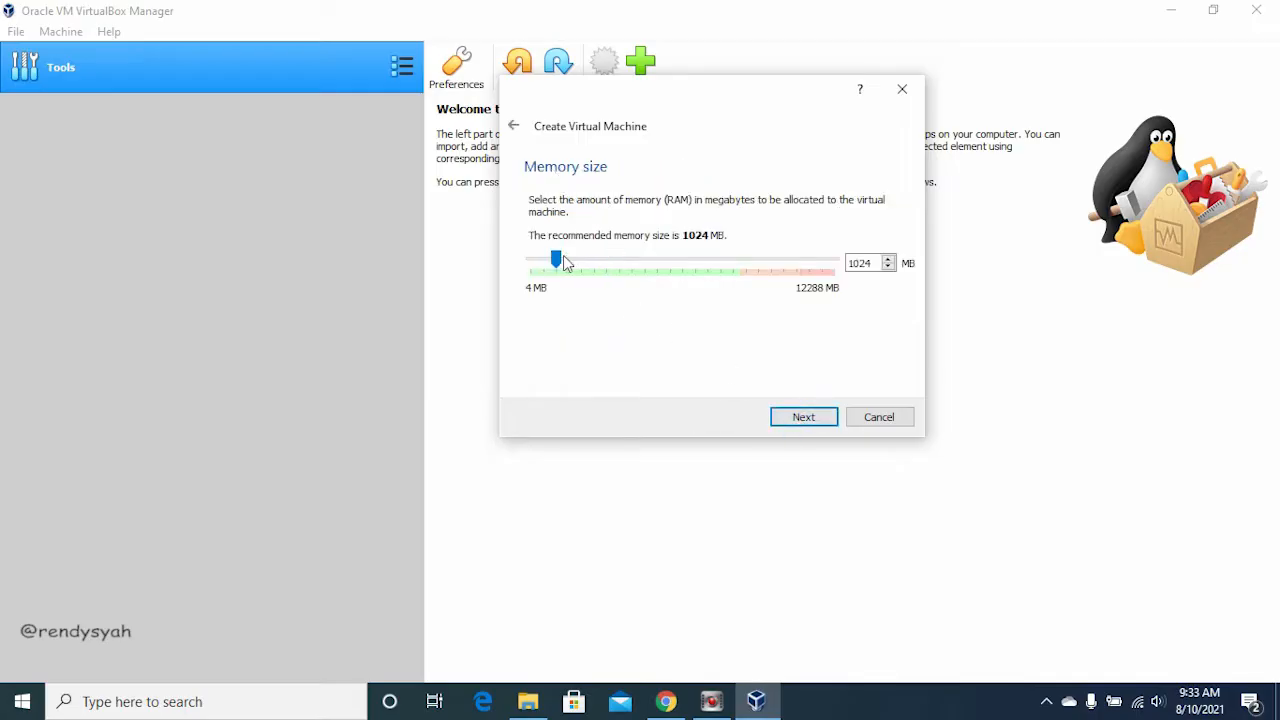
drag(556, 259, 714, 277)
Step: Switch to File Explorer and open the properties of This PC to check the computer's installed memory
click(528, 701)
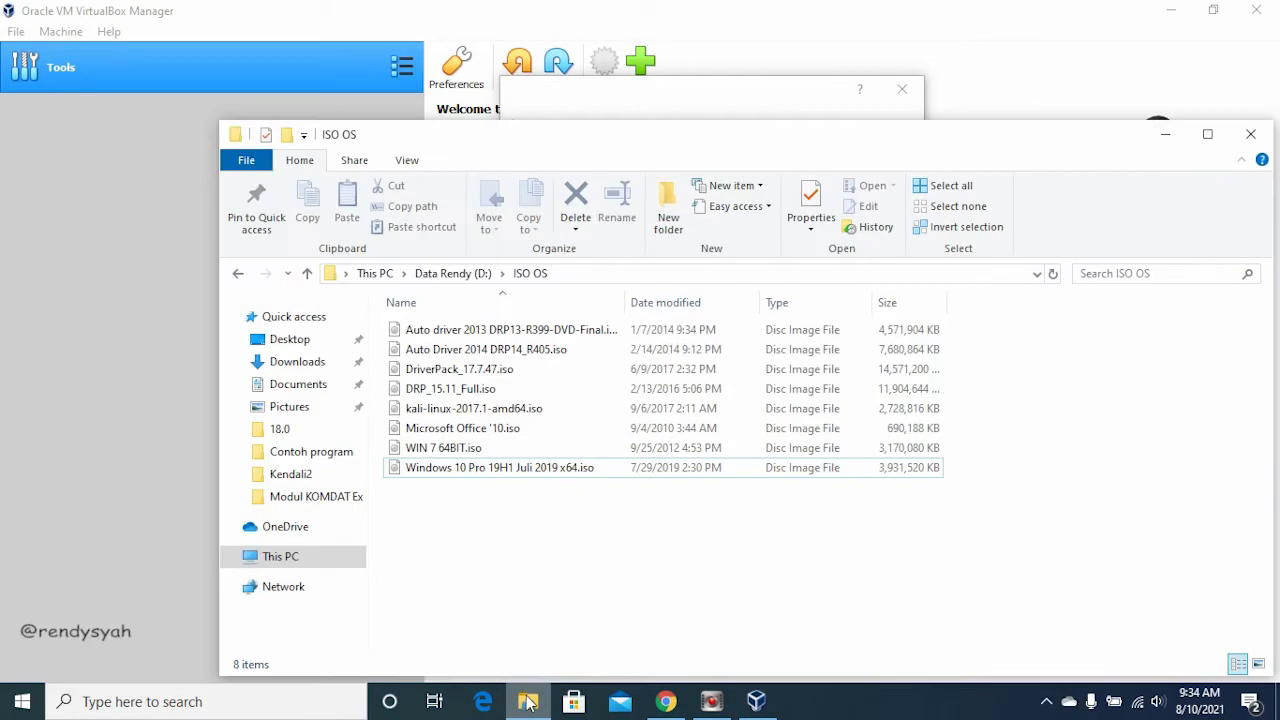
right_click(283, 560)
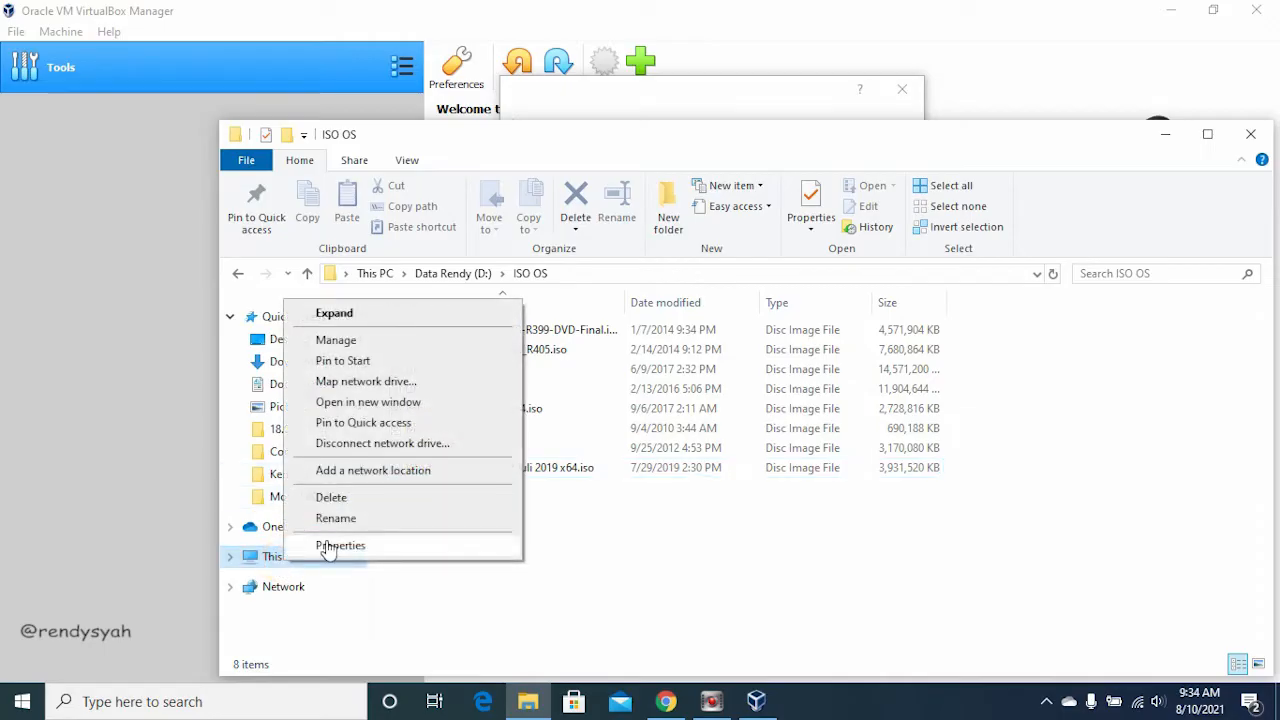
click(330, 545)
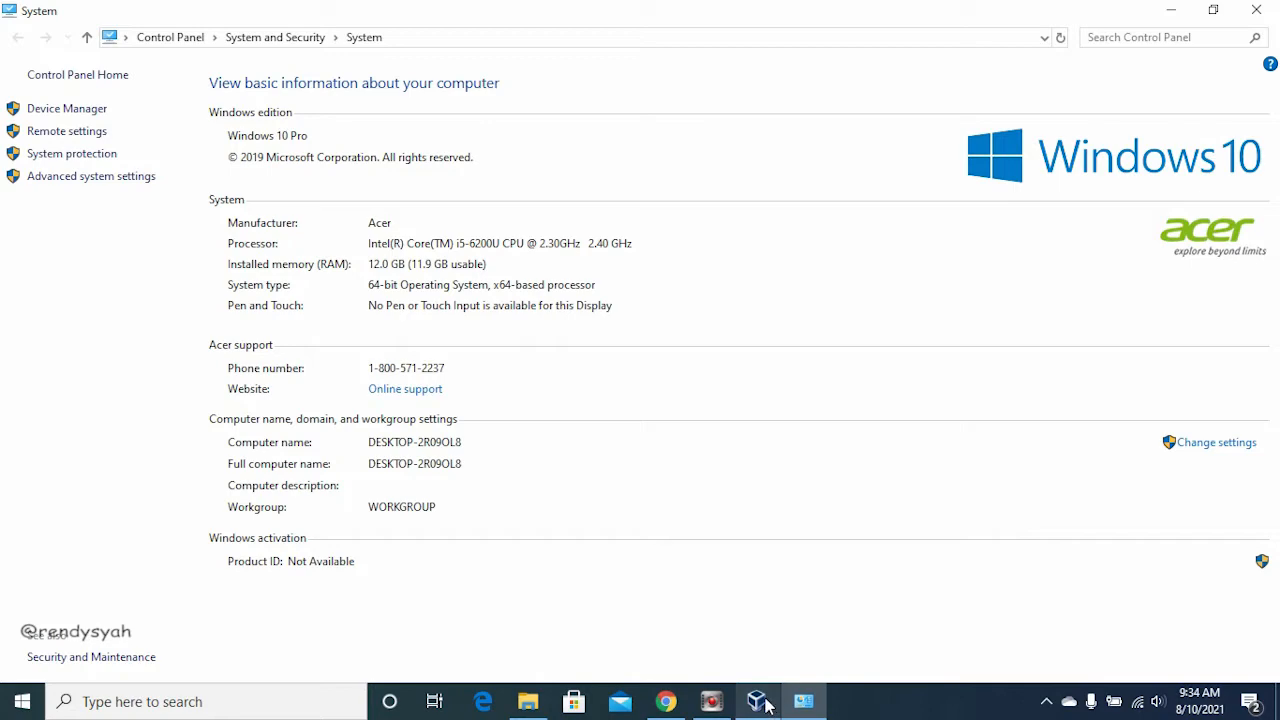
click(800, 705)
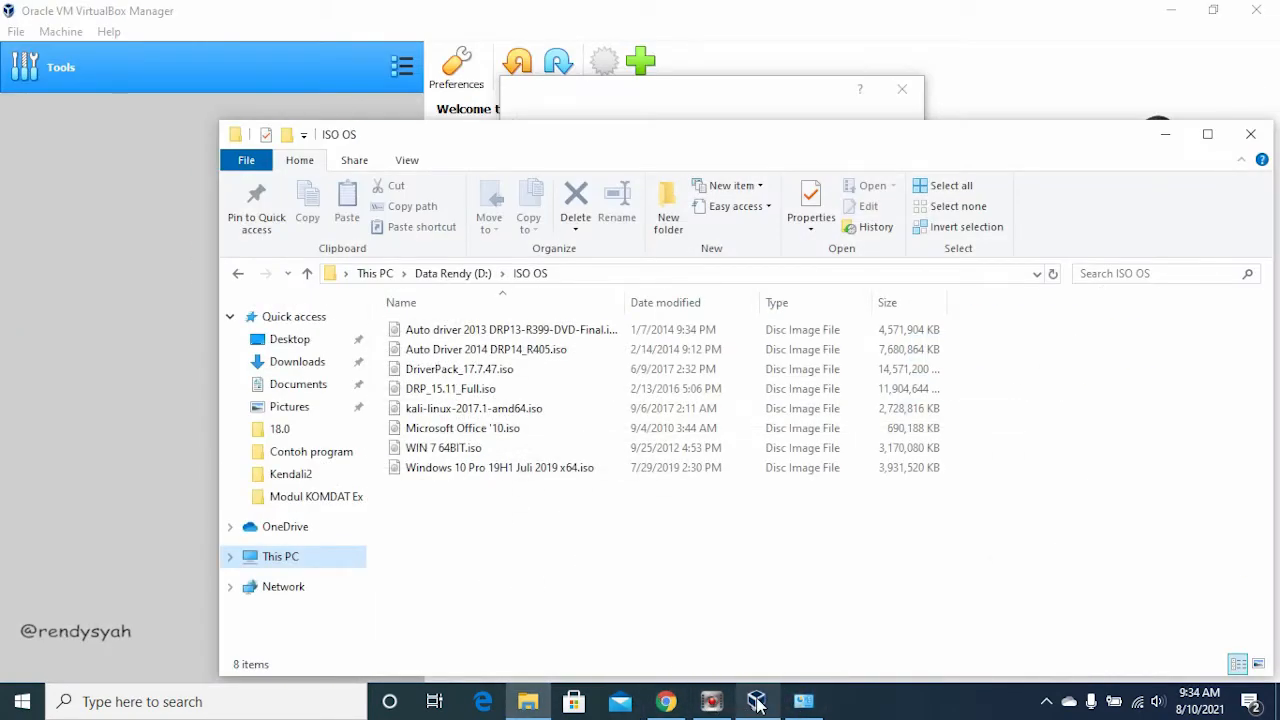
Step: Return to VirtualBox, set the machine's memory to 8004 MB and continue to the hard disk options
click(757, 705)
mouse_move(714, 257)
mouse_down()
mouse_move(760, 260)
mouse_move(536, 260)
mouse_move(737, 263)
mouse_up()
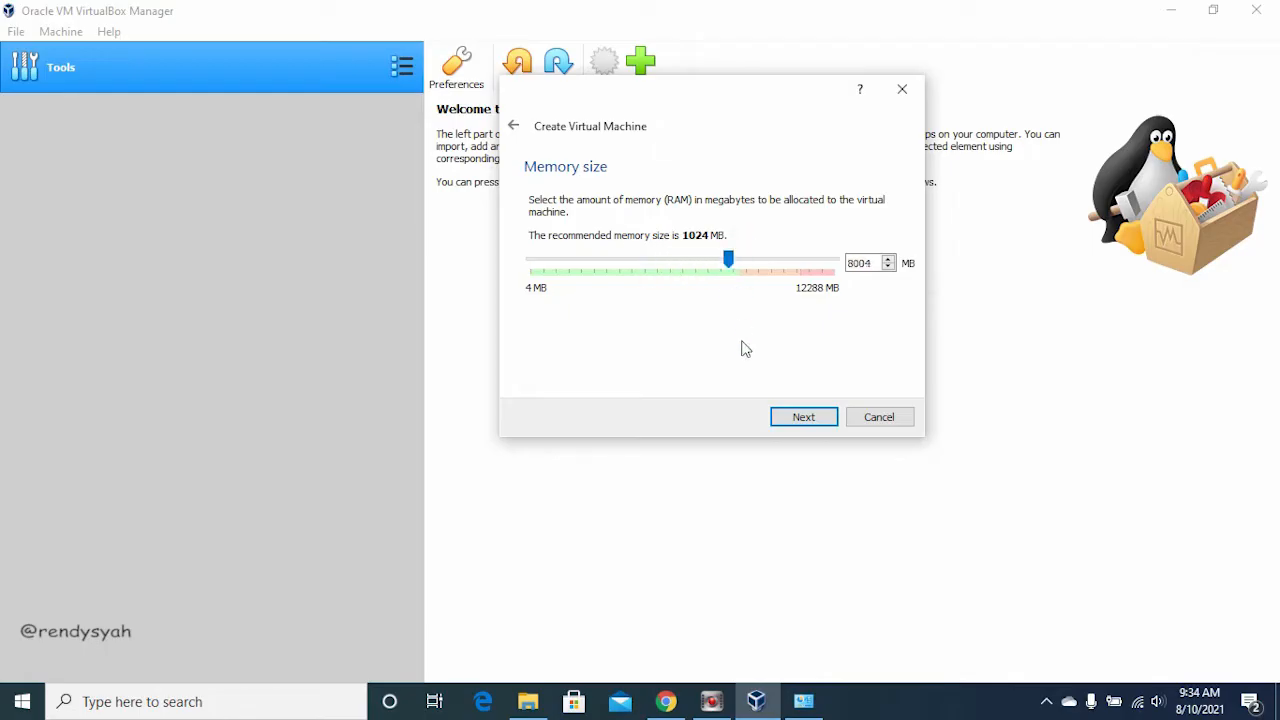
click(806, 415)
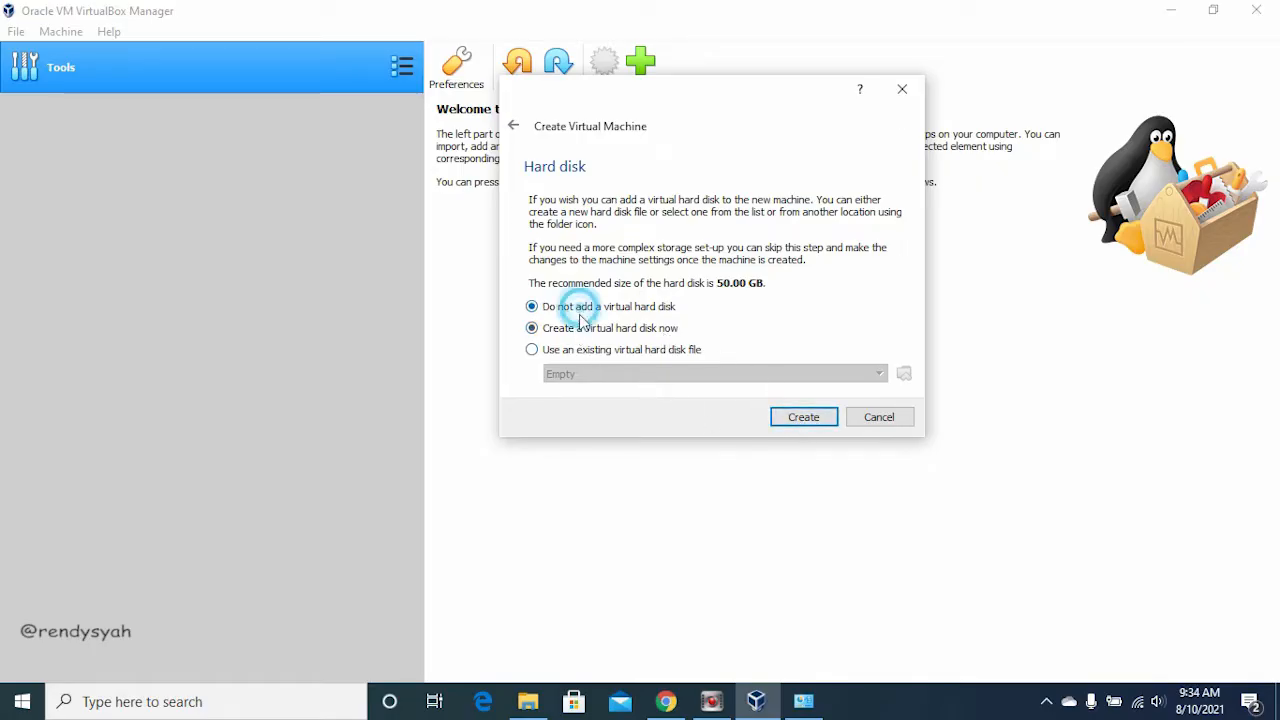
Step: Start a new virtual hard disk as a dynamically allocated VHD and set its size to about 257 GB
click(823, 417)
click(558, 238)
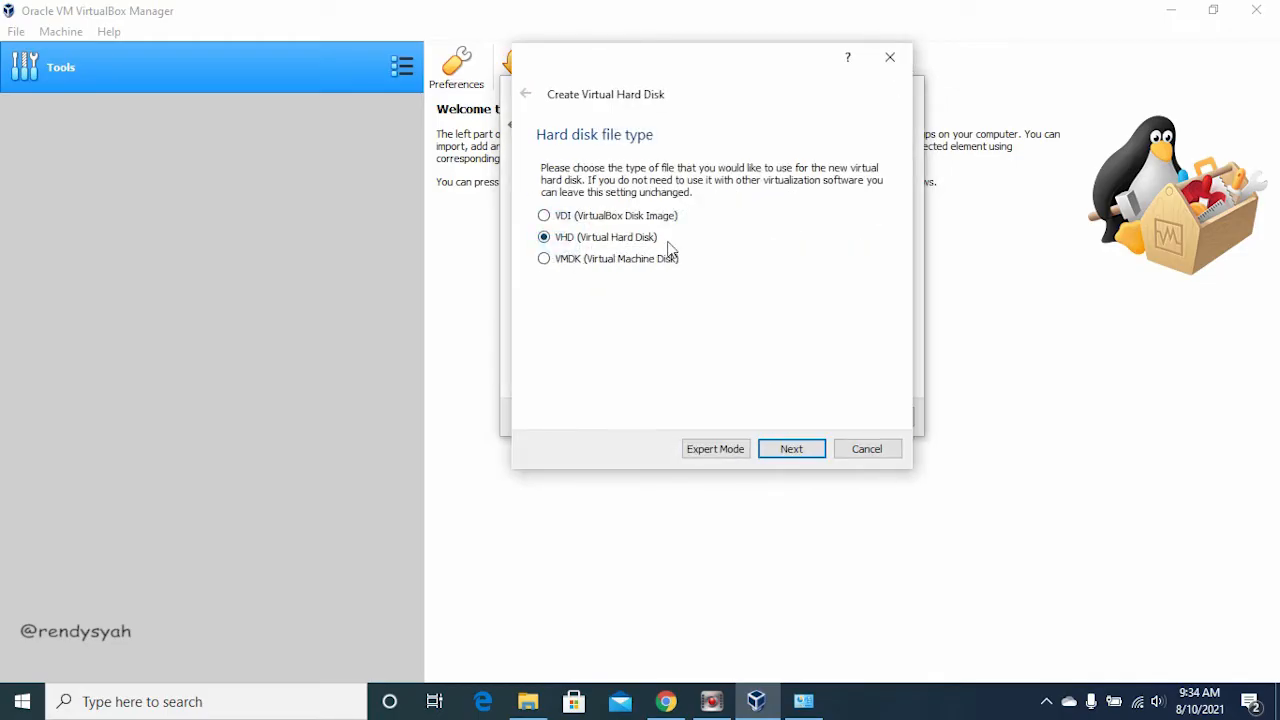
click(811, 449)
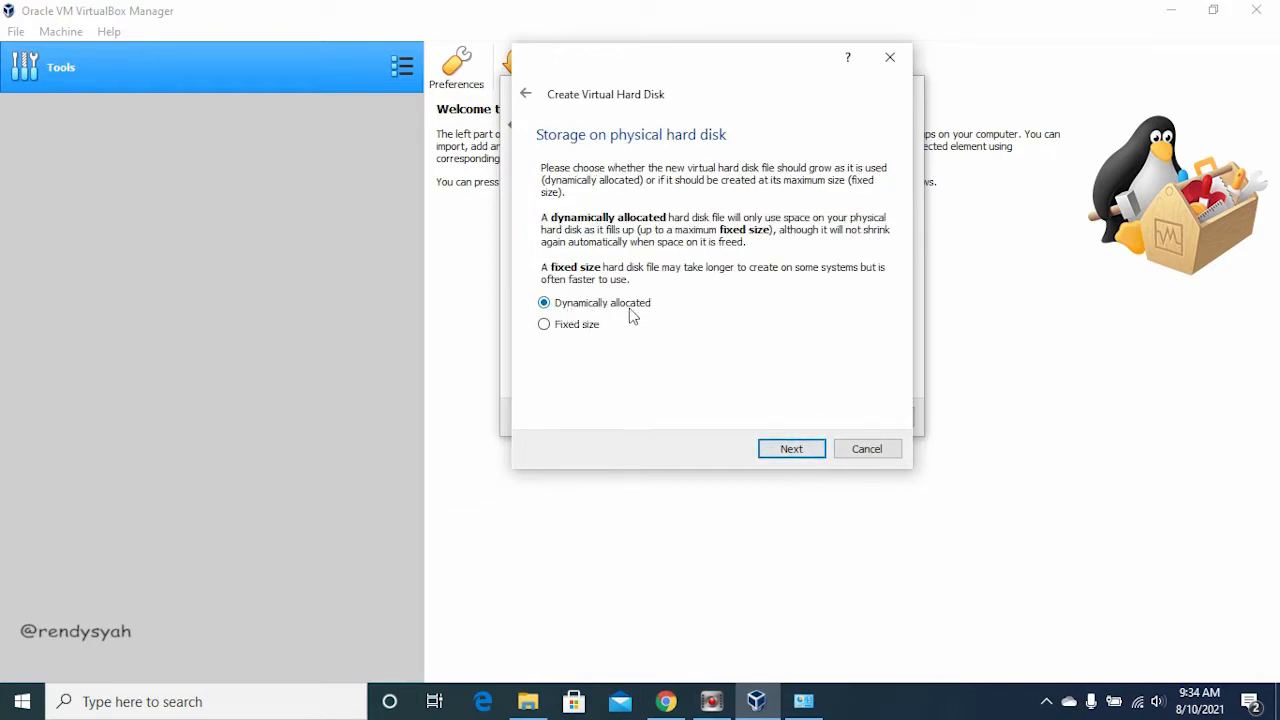
click(795, 450)
drag(731, 267, 771, 277)
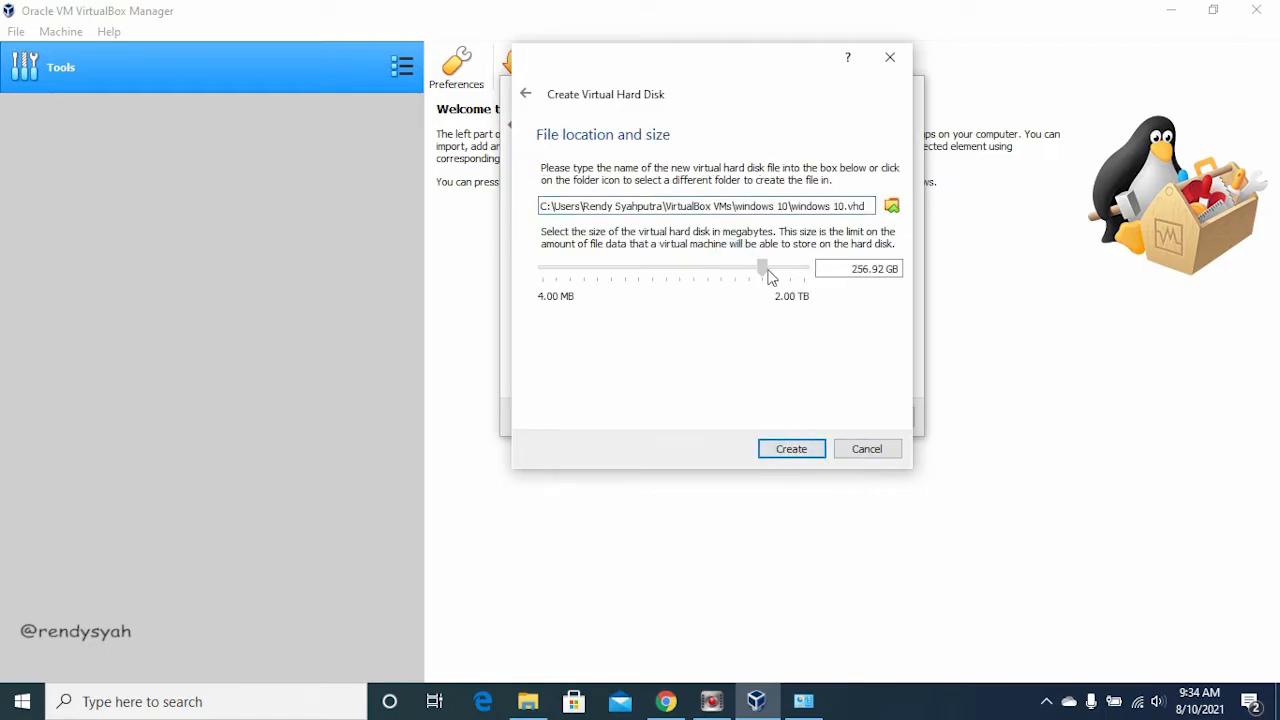
Step: Switch to File Explorer, check the free space of the drives under This PC, and return to VirtualBox
click(528, 701)
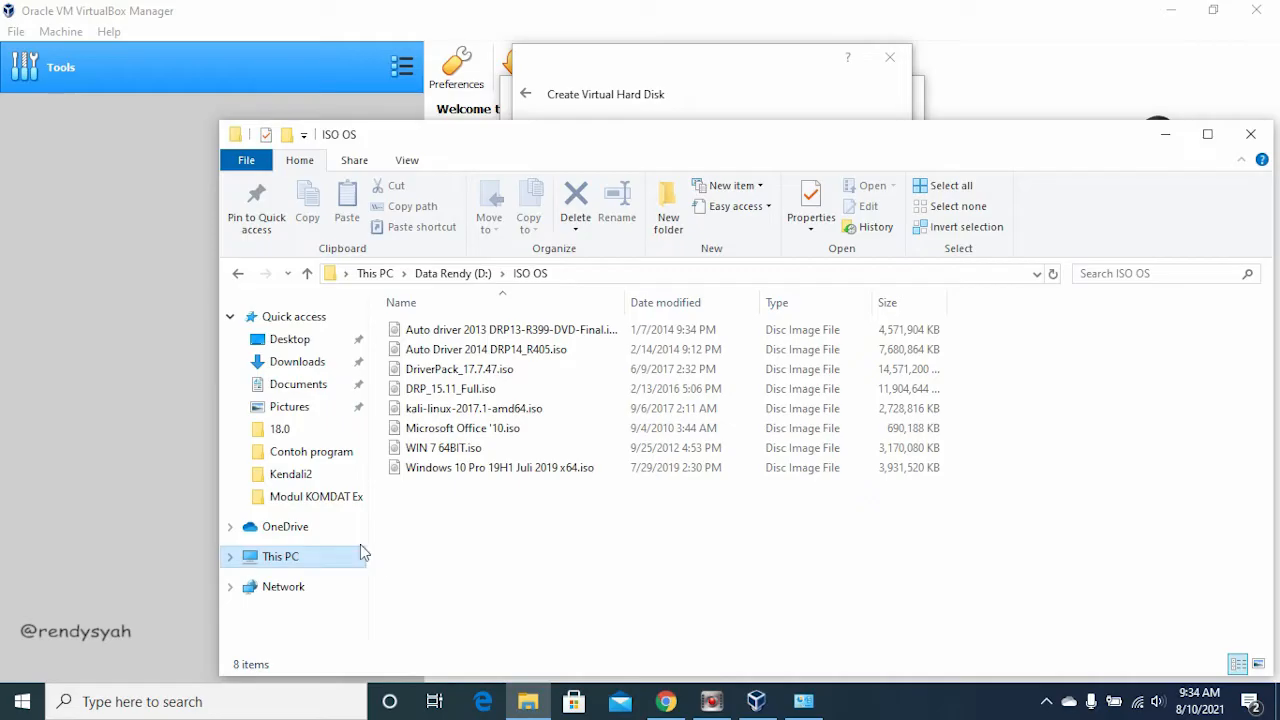
click(306, 556)
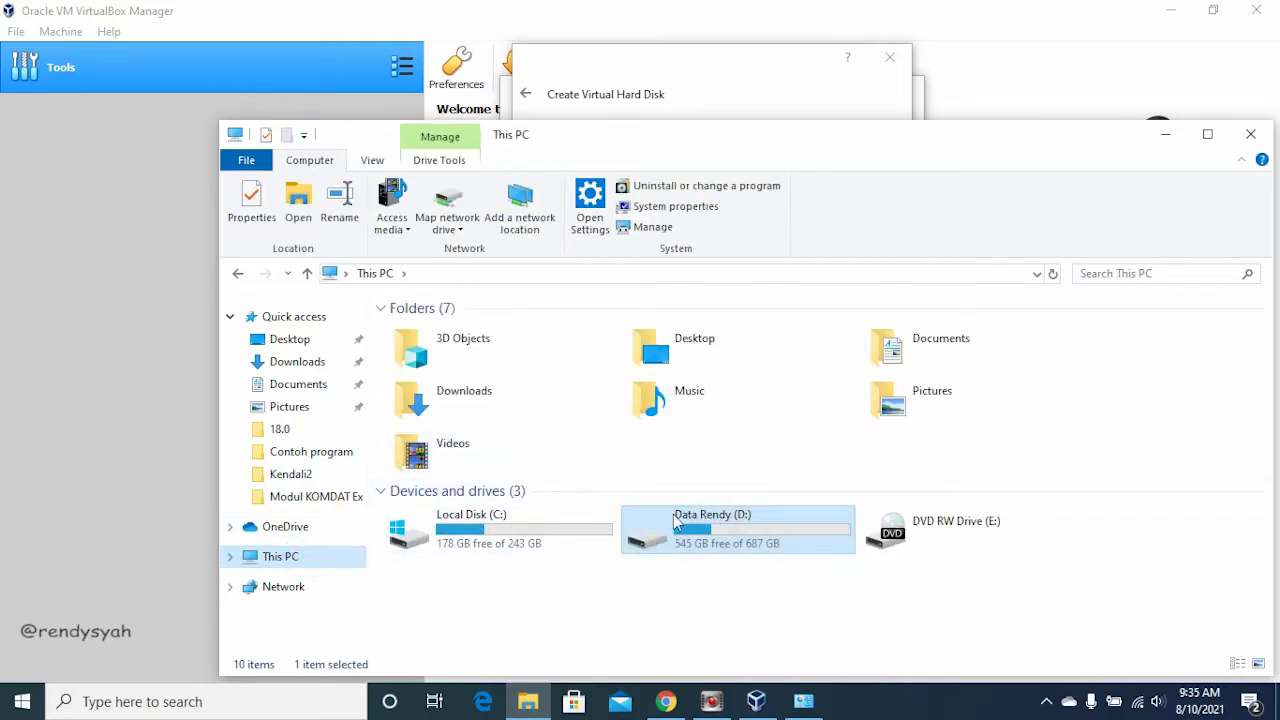
click(680, 82)
Step: Set the virtual hard disk size to 803.78 GB and create the disk with its virtual machine
drag(770, 273, 784, 267)
click(801, 452)
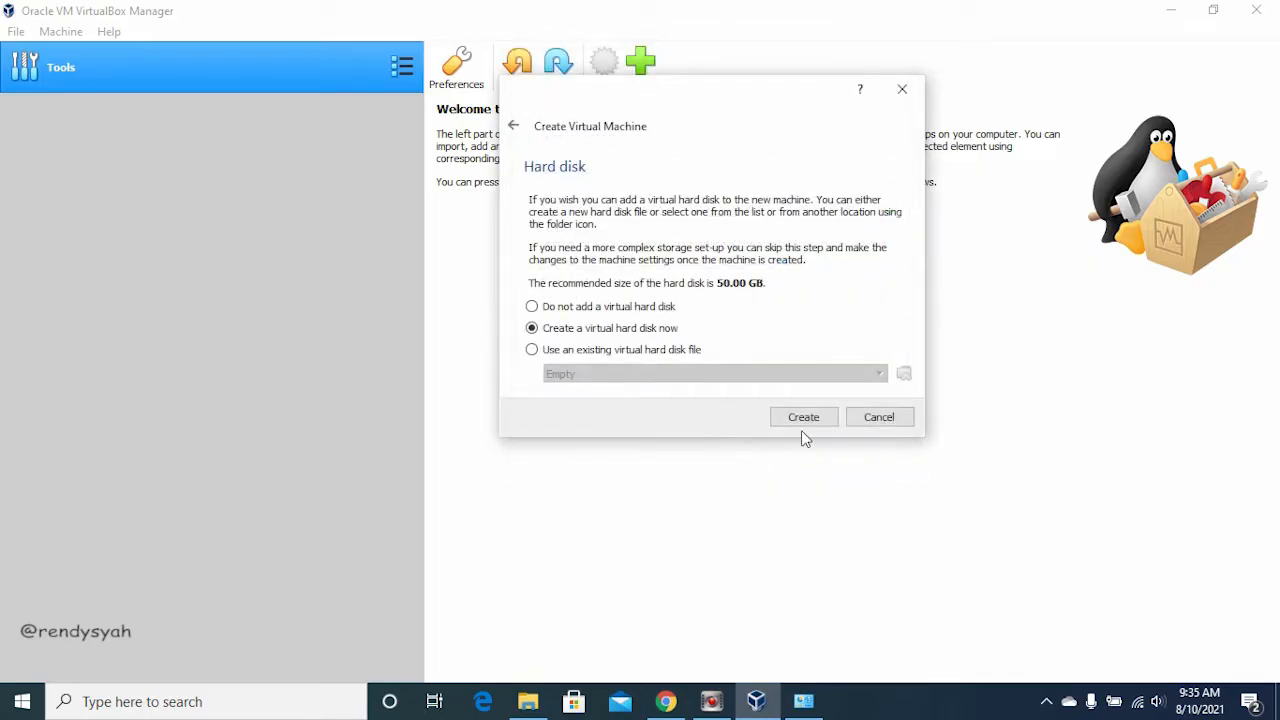
click(814, 424)
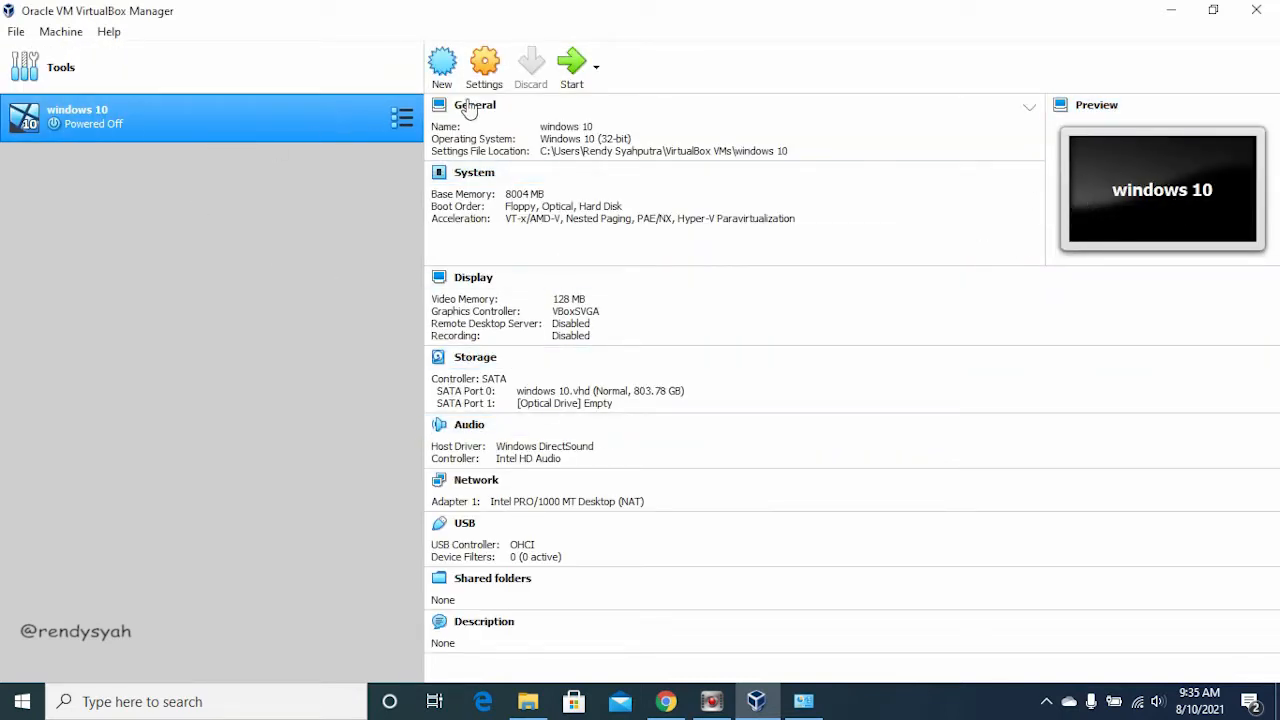
Step: Start the windows 10 virtual machine and browse the ISO OS folder for a start-up disk file
click(572, 63)
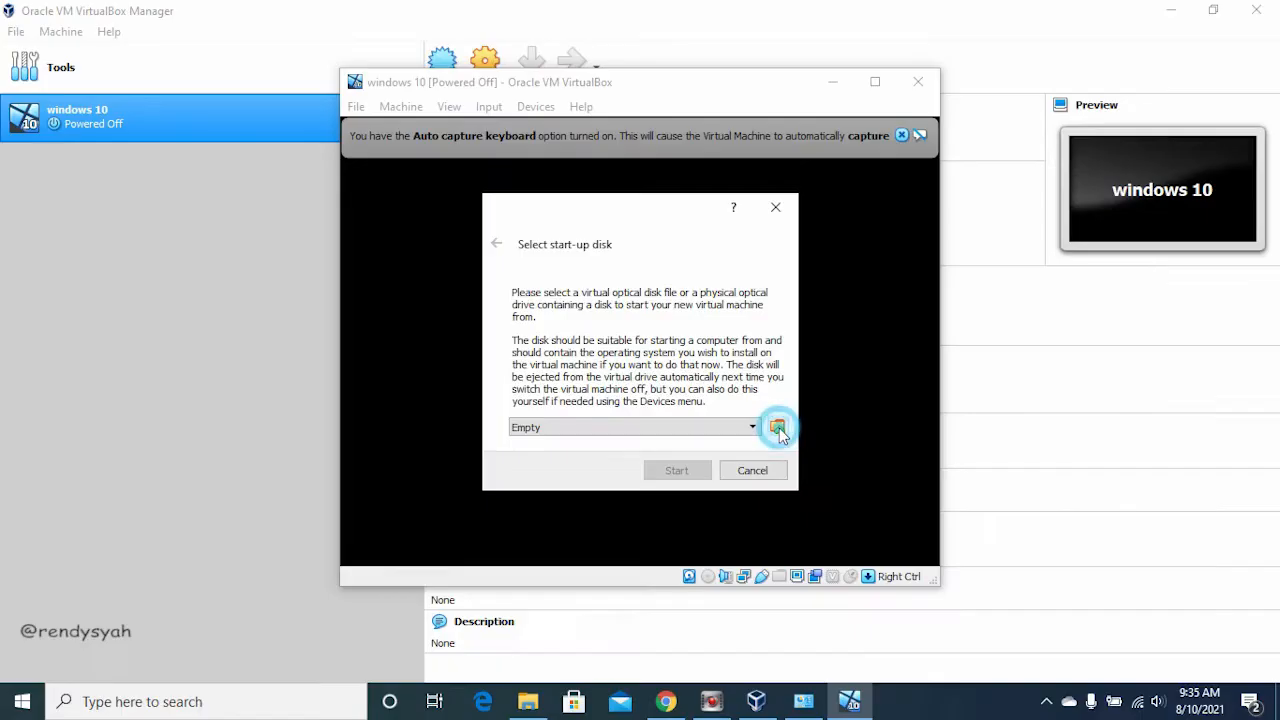
click(778, 428)
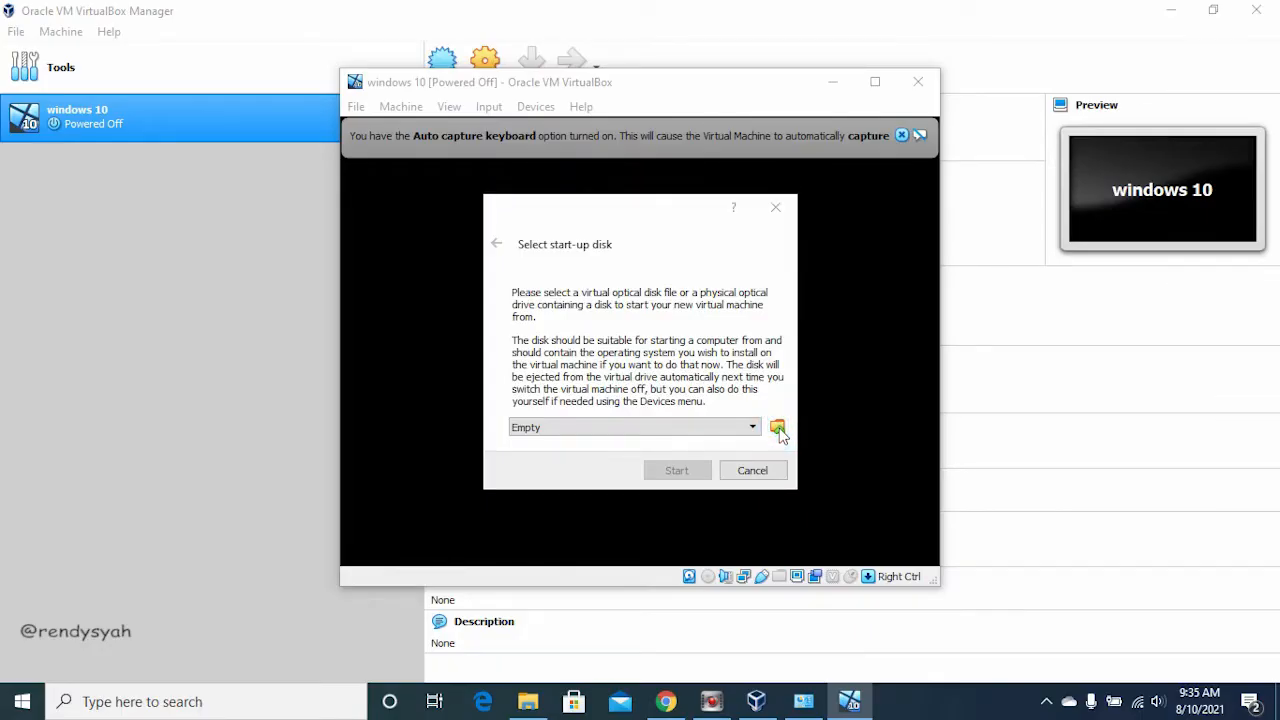
drag(675, 210, 641, 85)
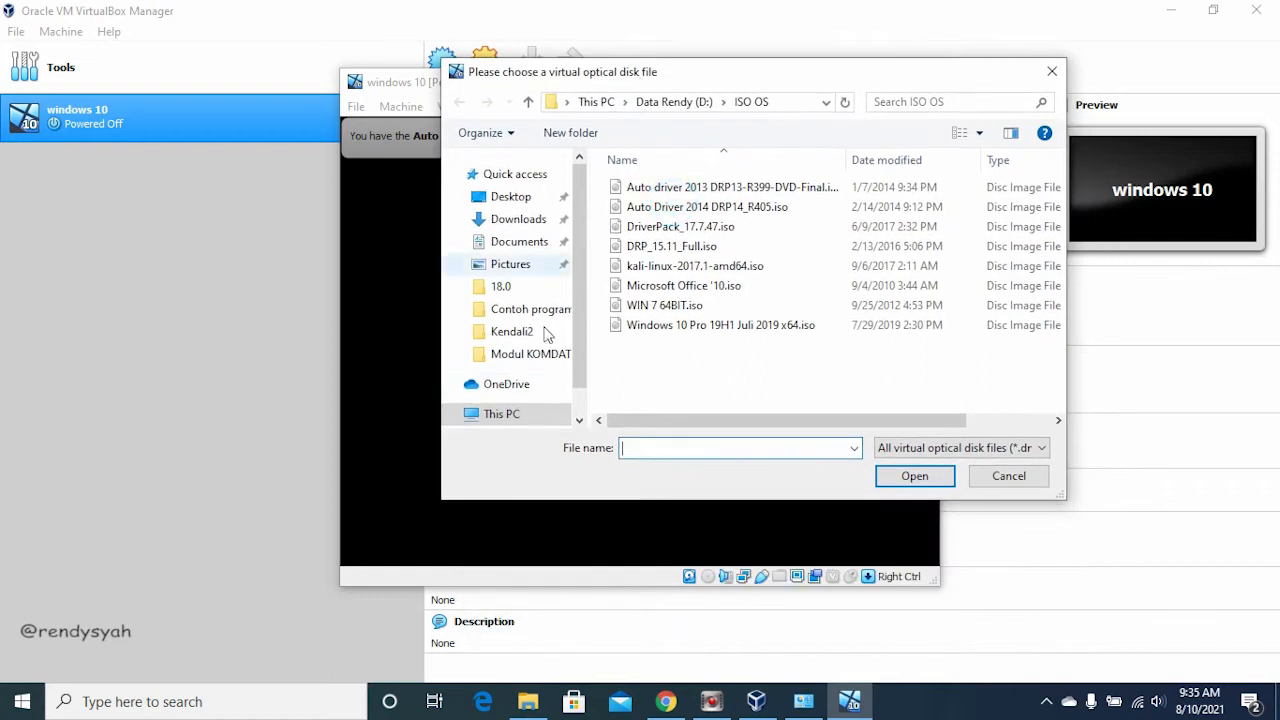
drag(580, 330, 575, 400)
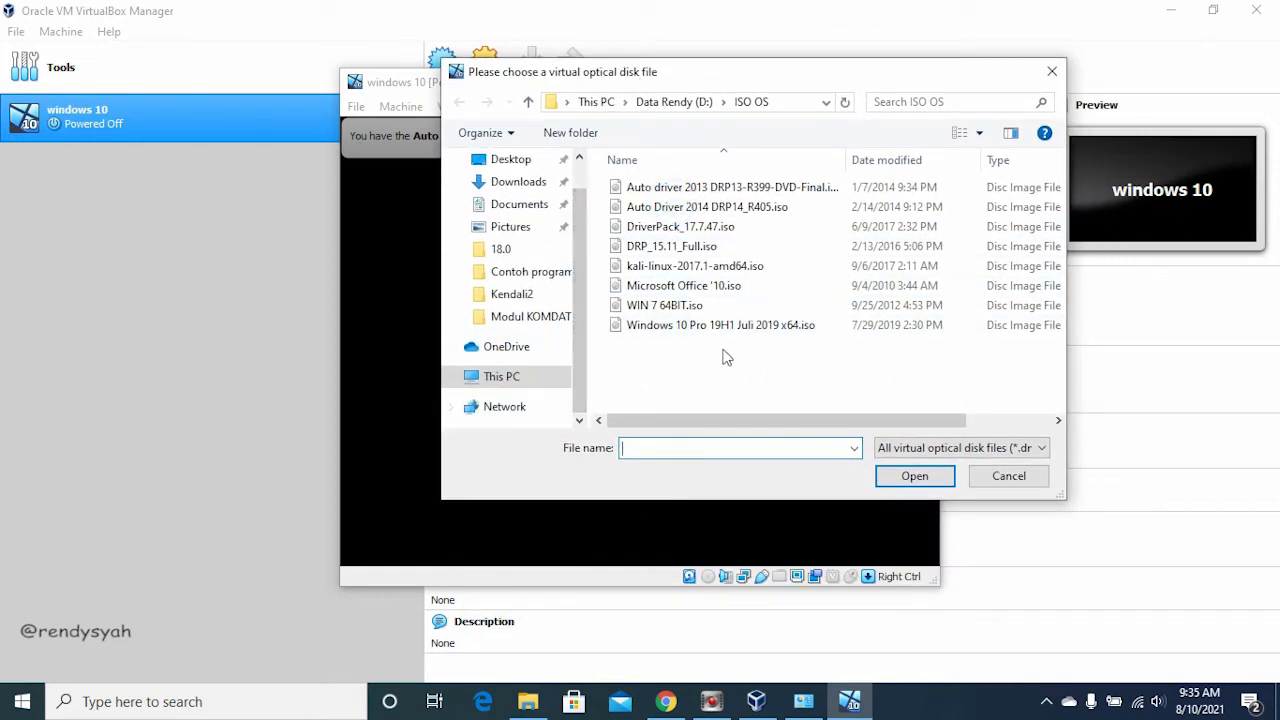
drag(717, 420, 764, 402)
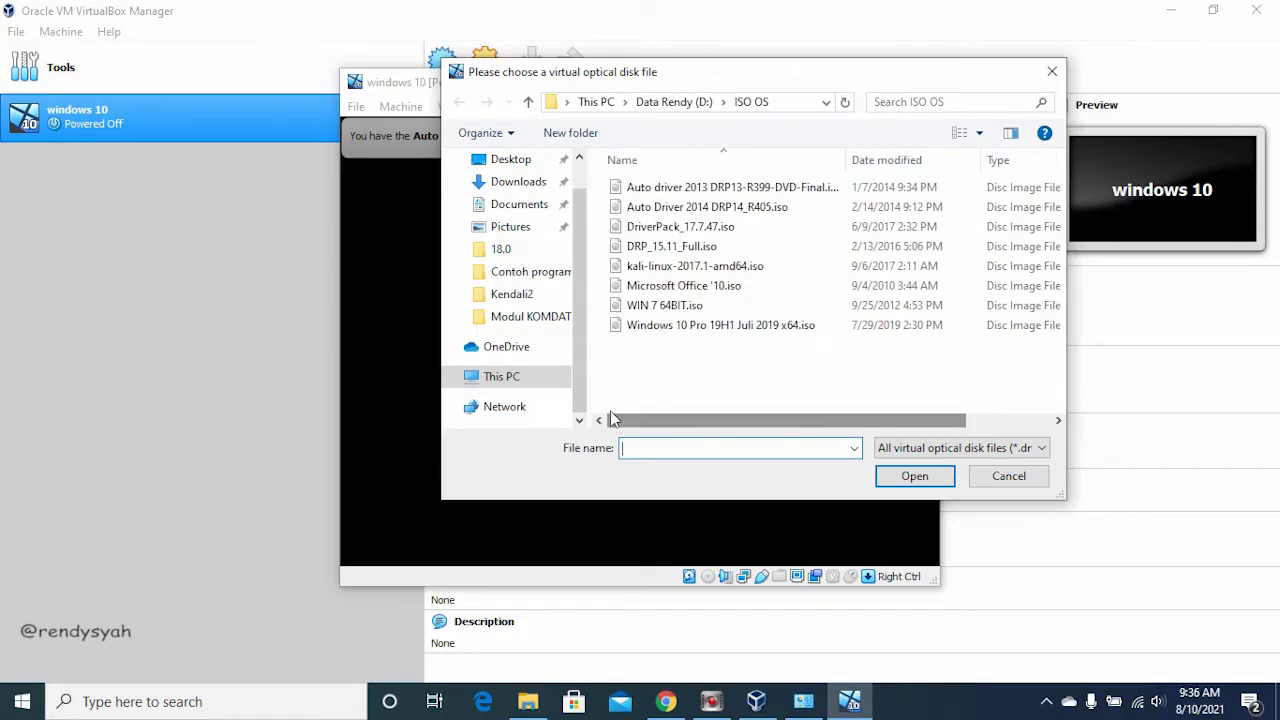
drag(676, 79, 528, 44)
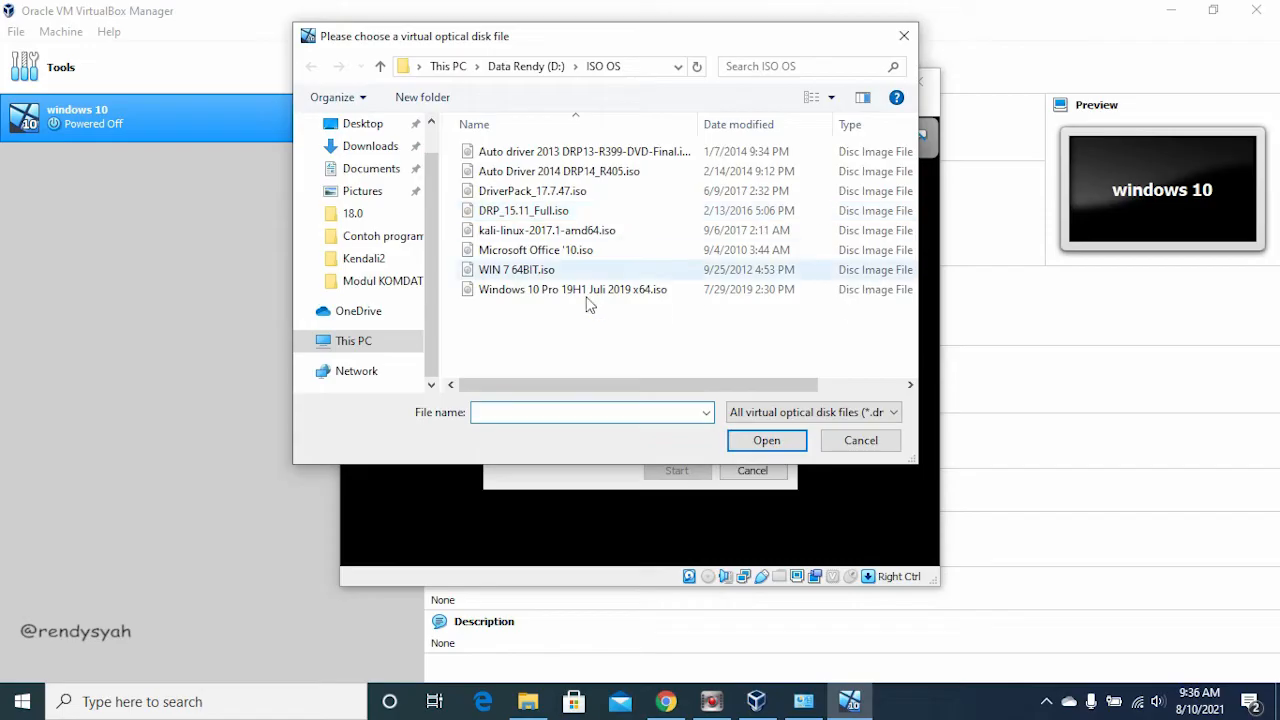
Step: Choose Windows 10 Pro 19H1 Juli 2019 x64.iso as the start-up disk and boot the virtual machine from it
click(541, 387)
drag(541, 387, 608, 315)
click(591, 287)
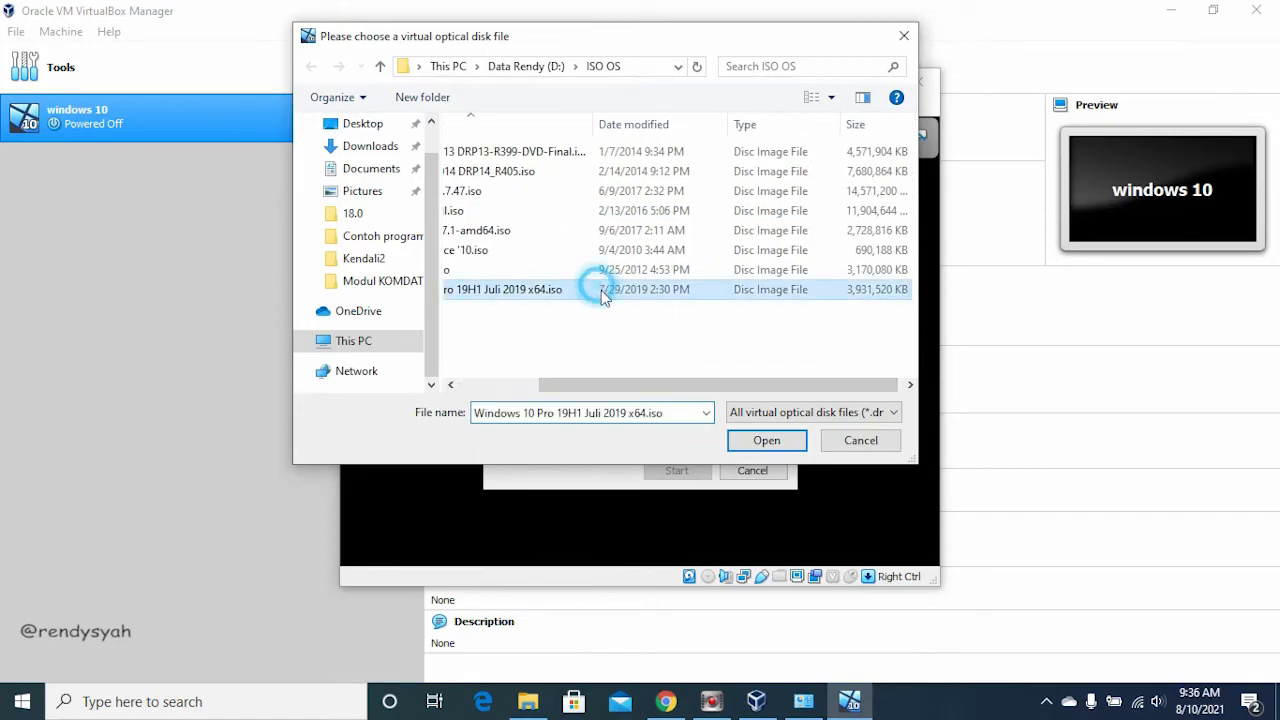
click(762, 442)
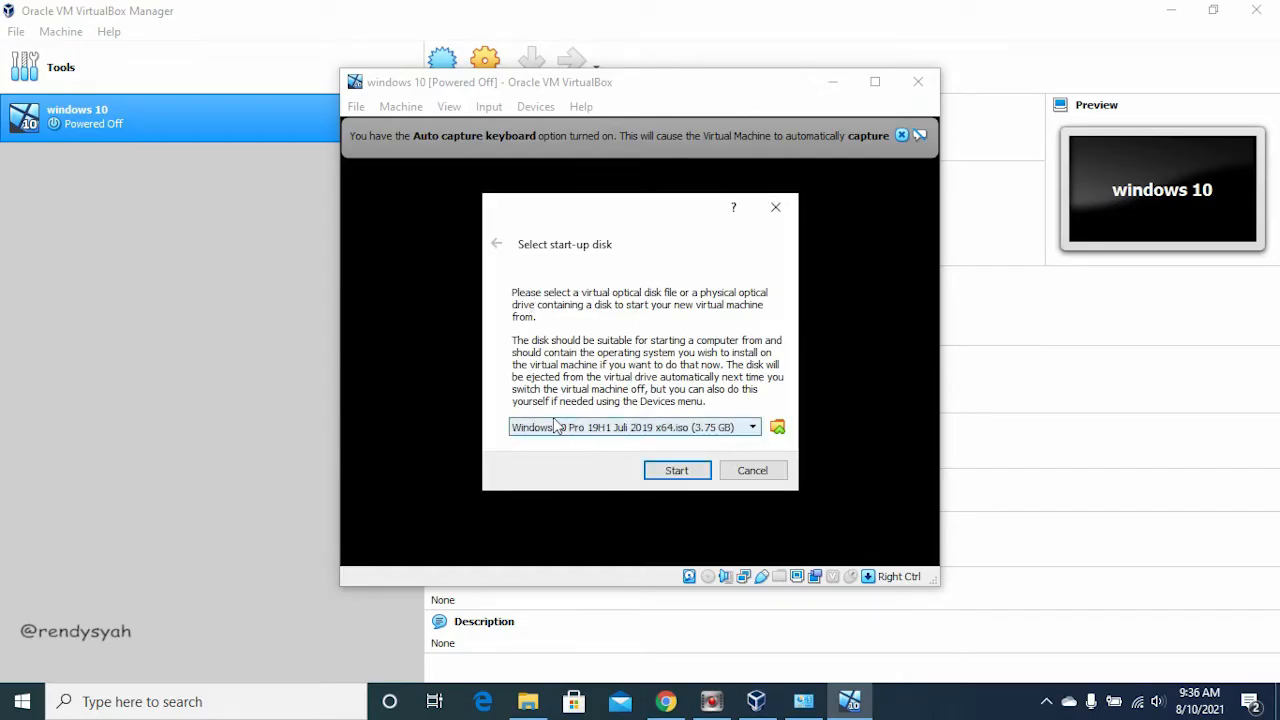
click(676, 469)
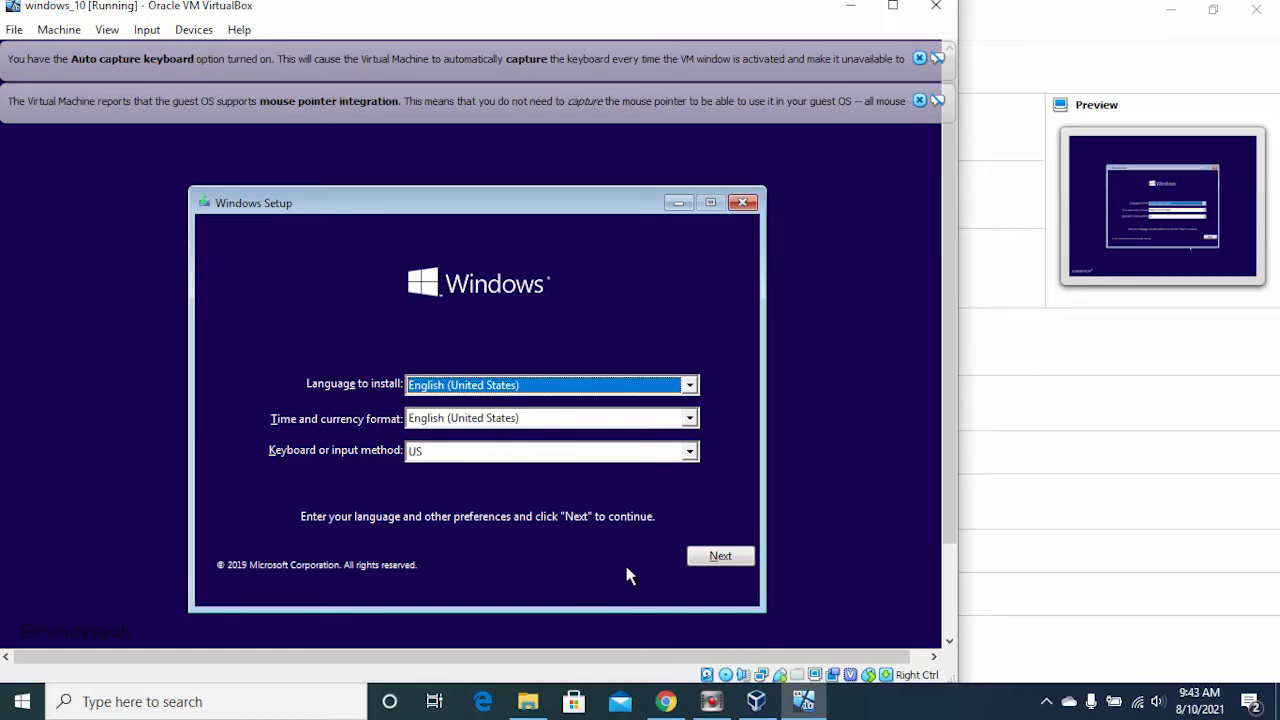
Step: Accept English (United States) and the US keyboard in Windows Setup and start the installation
click(718, 557)
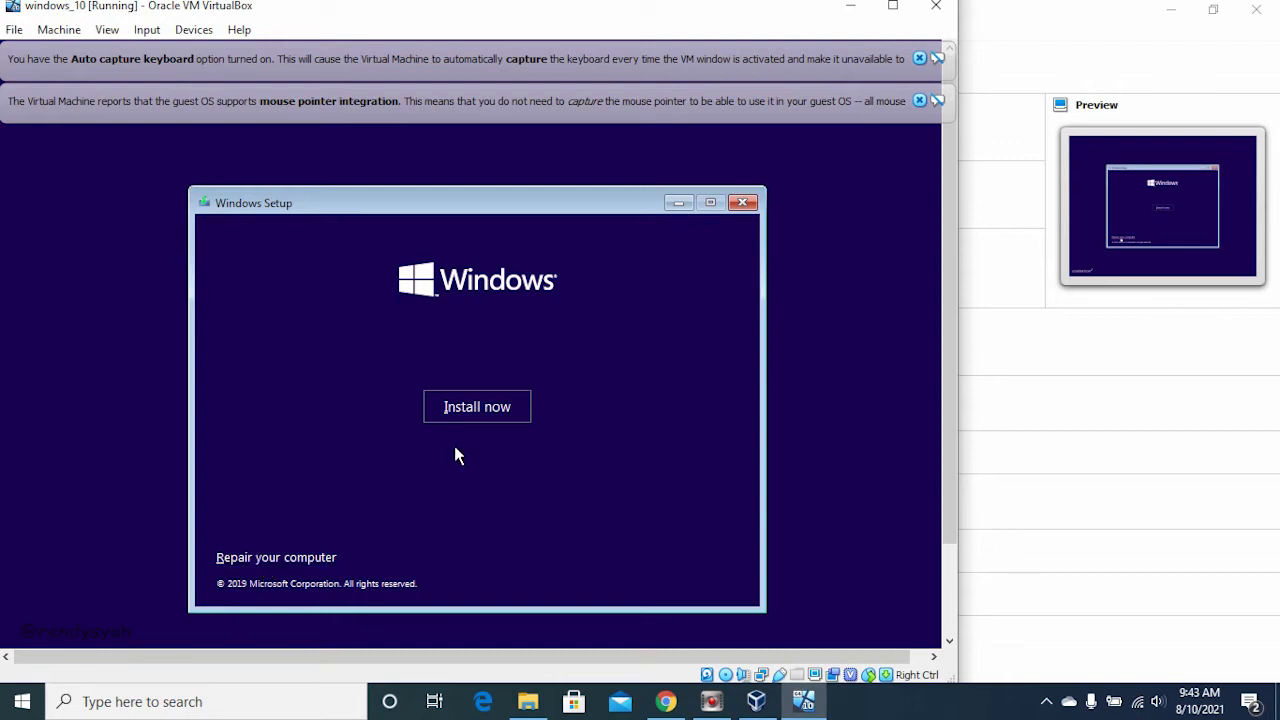
click(492, 406)
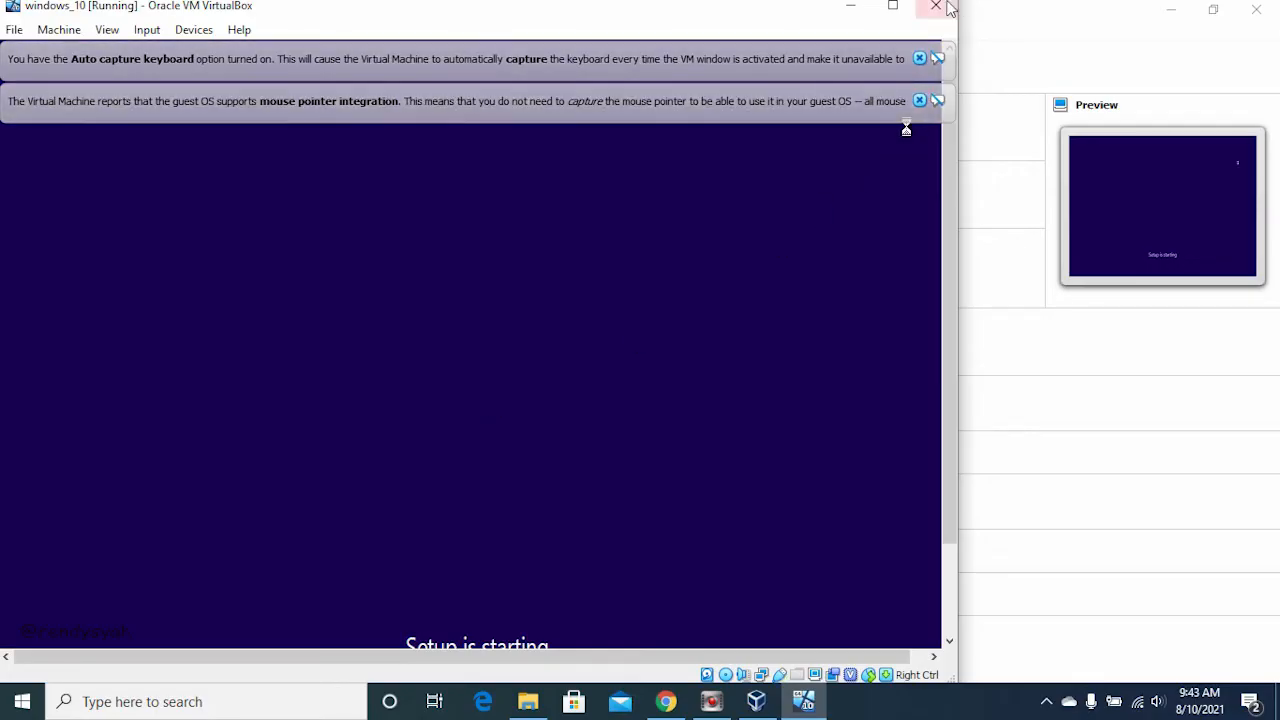
Step: Maximize the virtual machine window and choose the Windows 10 Pro STD edition as the operating system to install
click(895, 7)
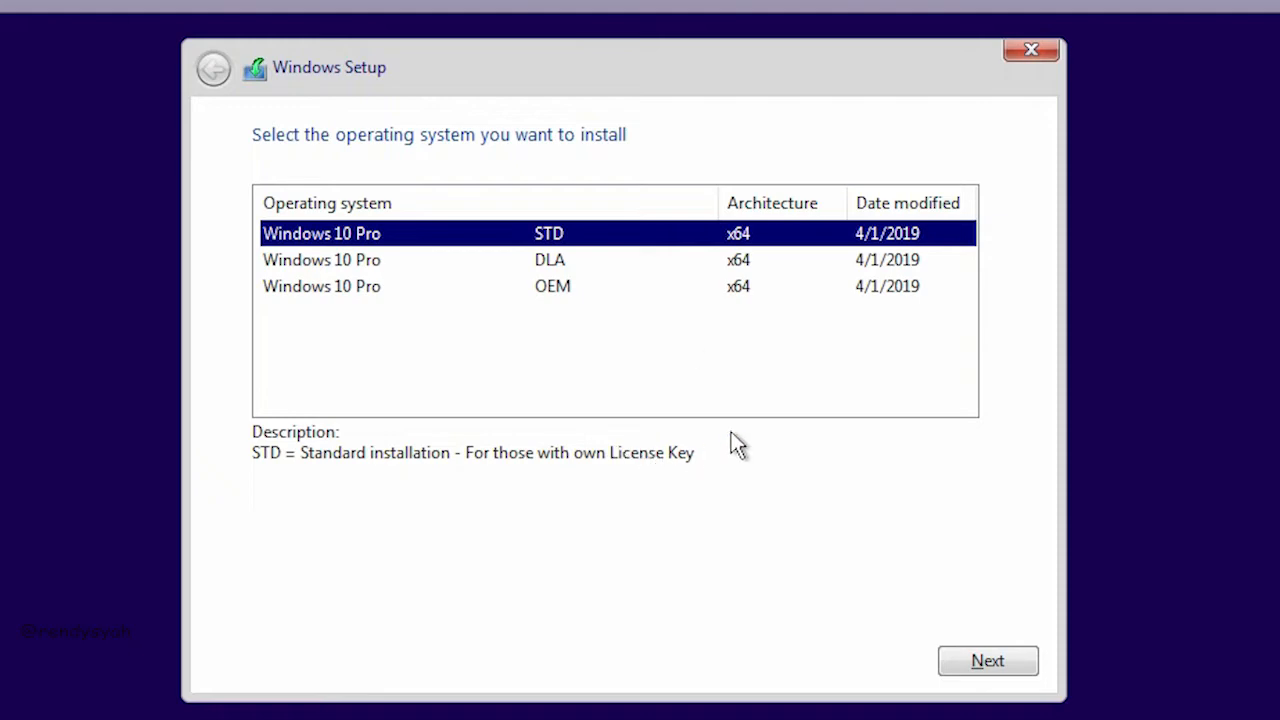
click(525, 260)
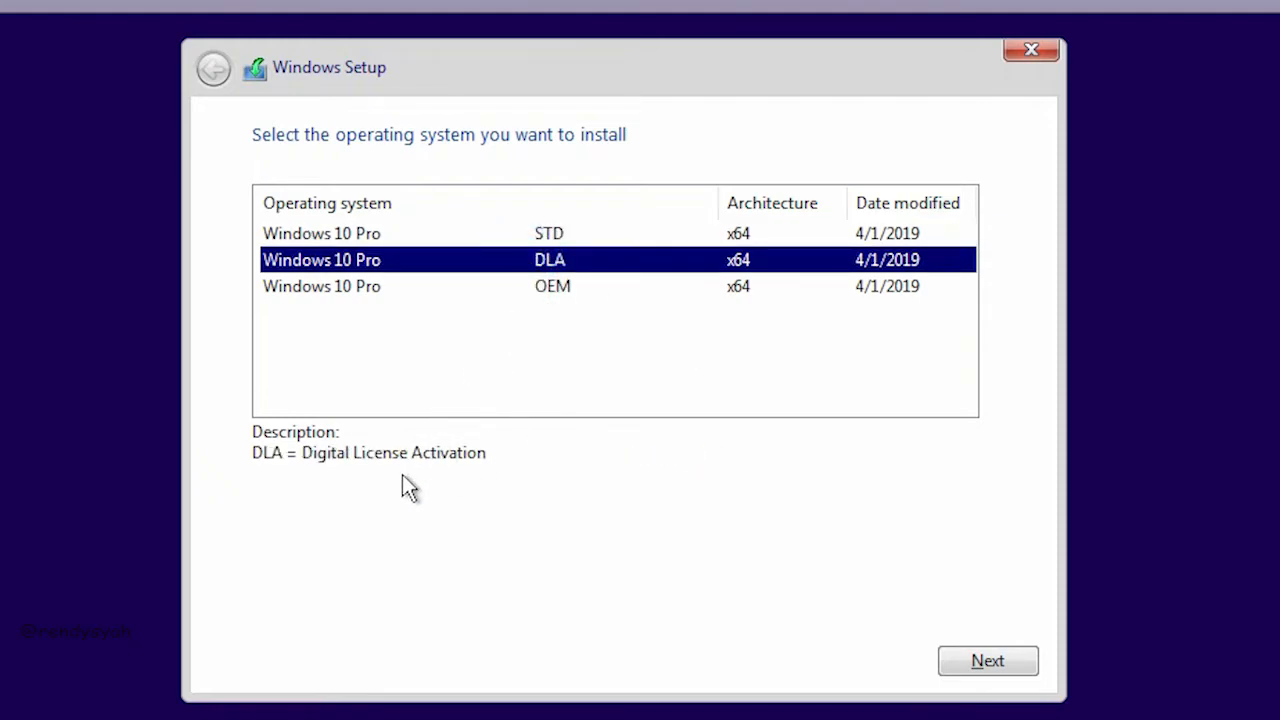
click(452, 286)
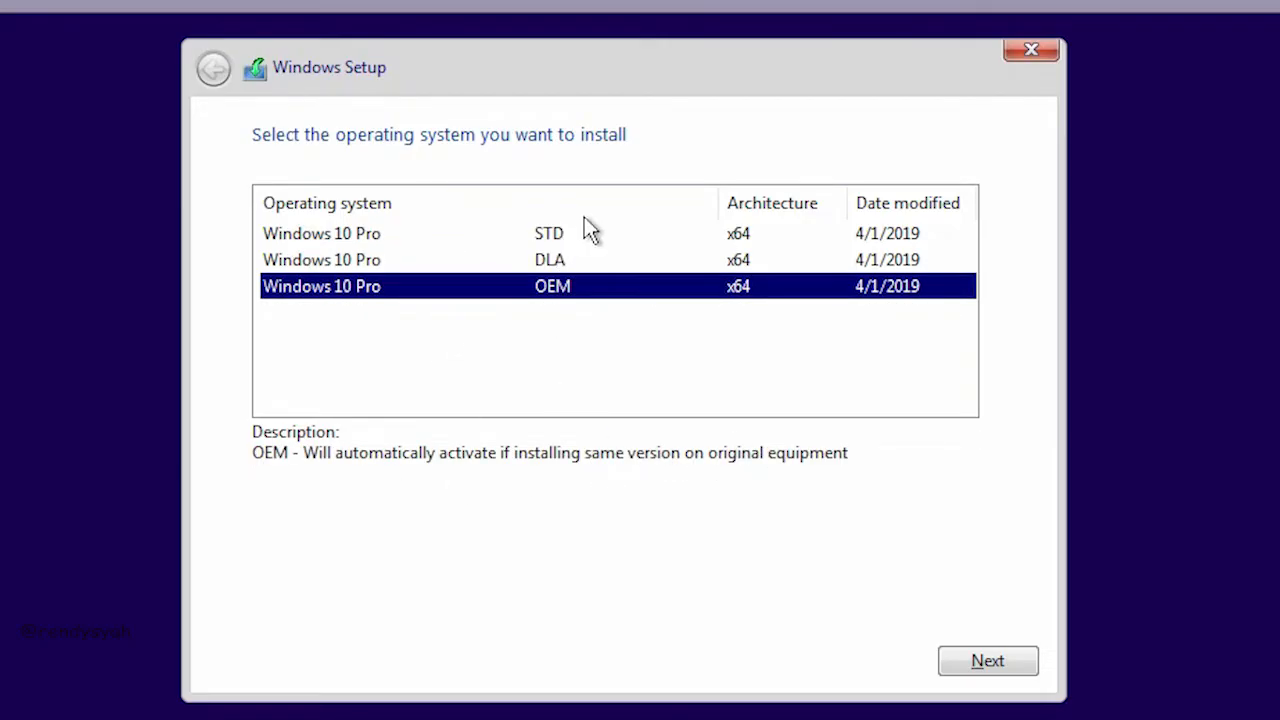
click(563, 234)
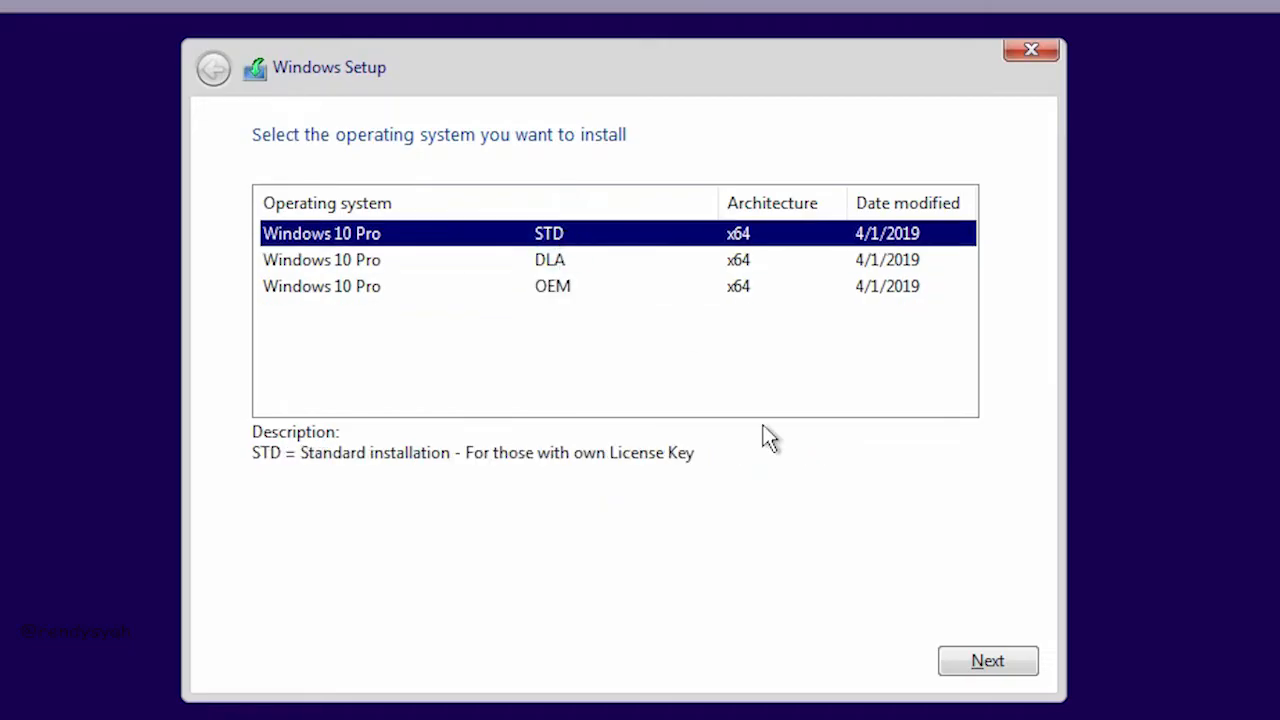
click(990, 664)
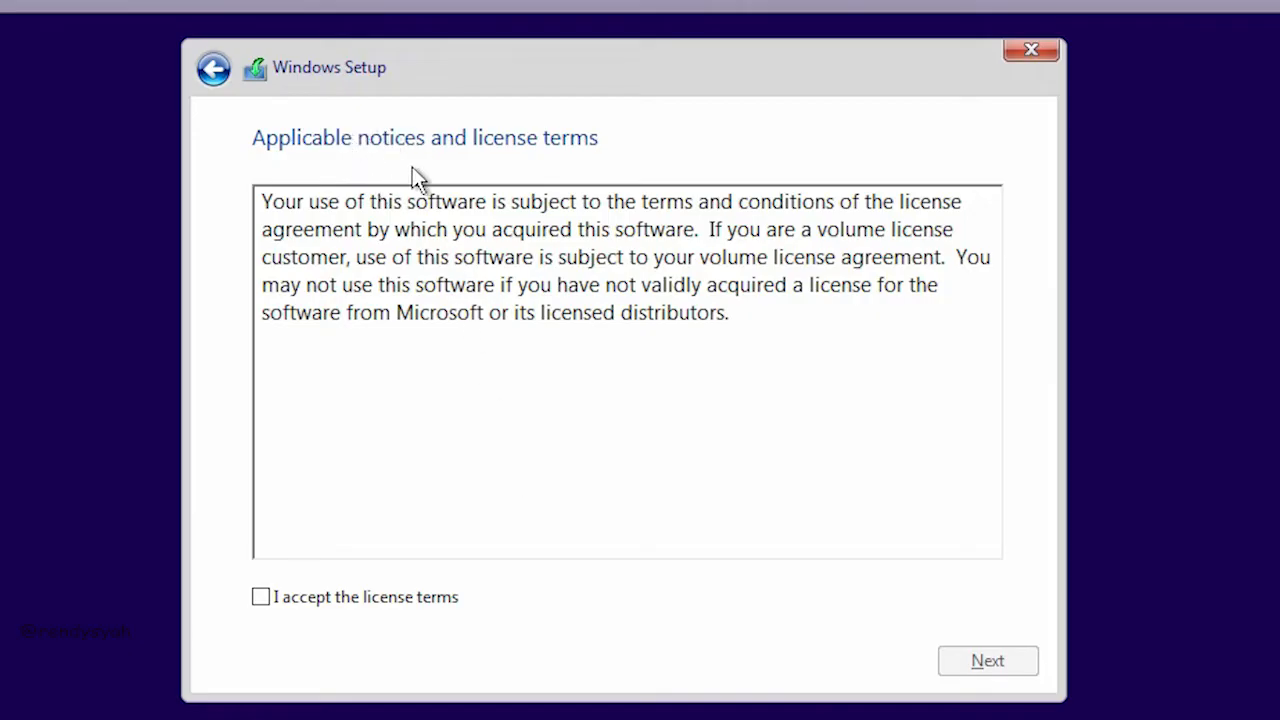
Step: Accept the Windows license terms and choose the Custom: Install Windows only (advanced) installation type
click(261, 598)
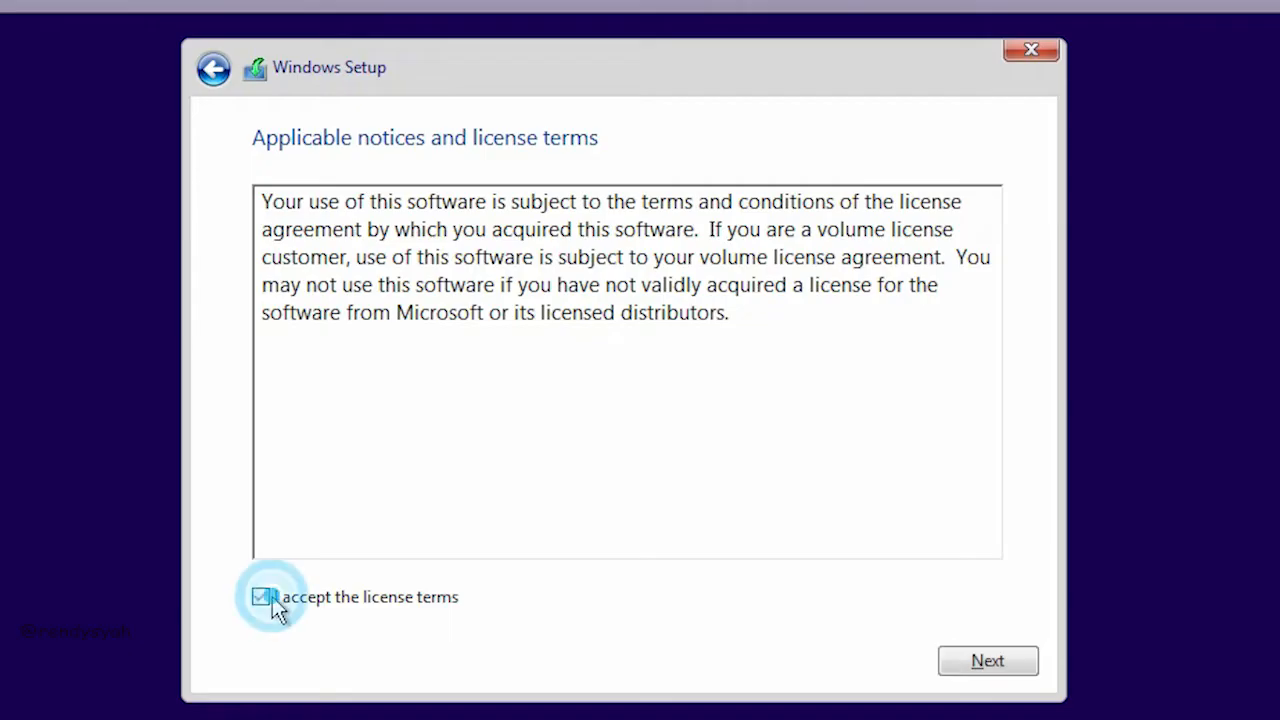
click(1003, 672)
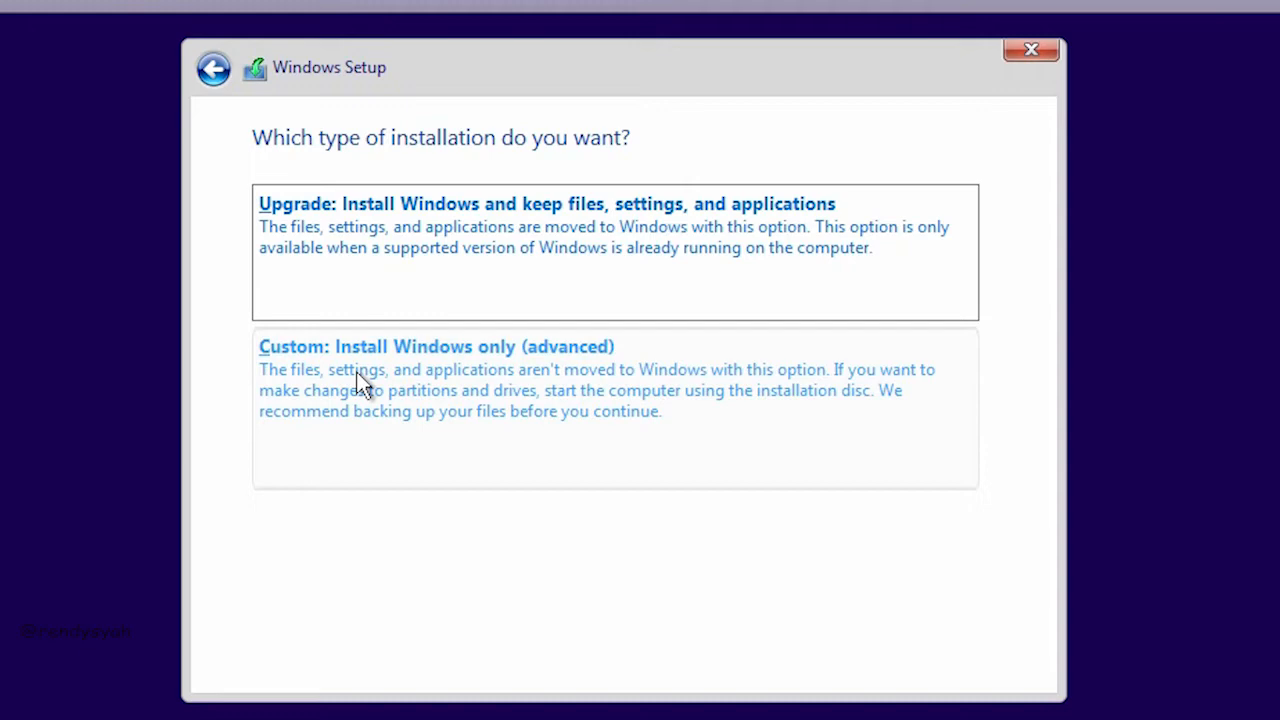
click(430, 392)
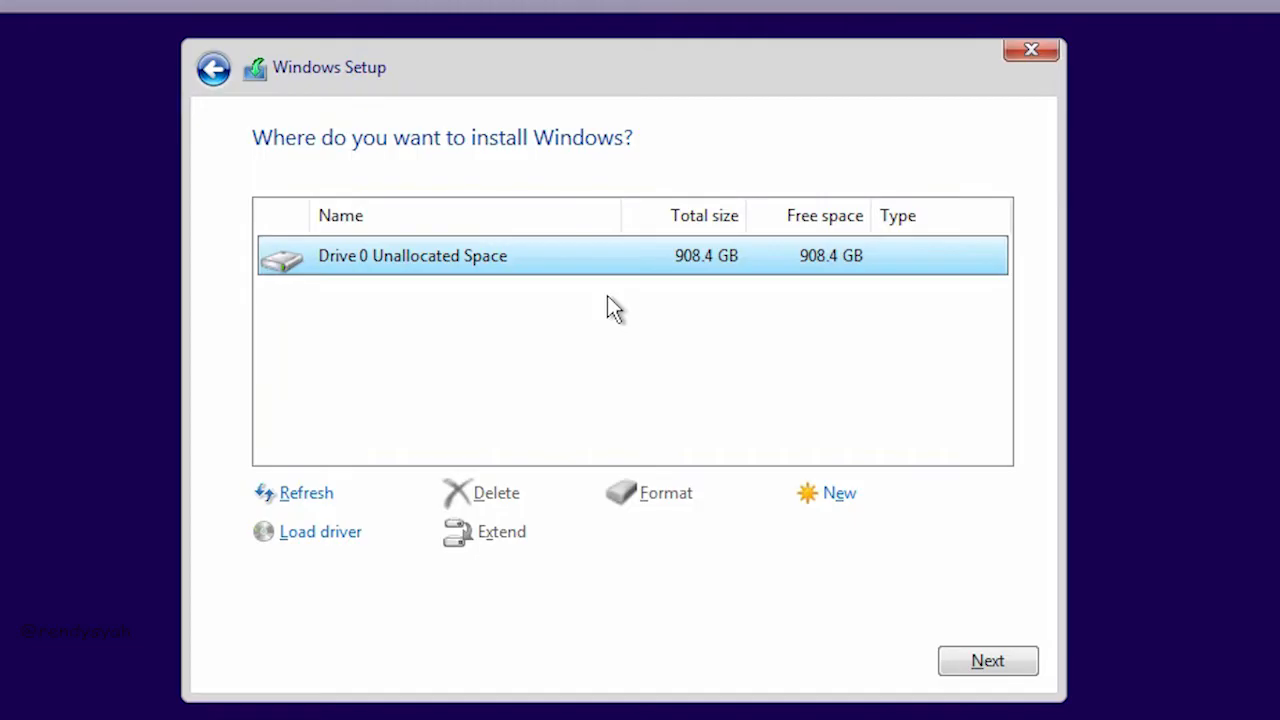
Step: Create a 230188 MB partition in the Drive 0 unallocated space, allowing additional partitions for system files
click(827, 495)
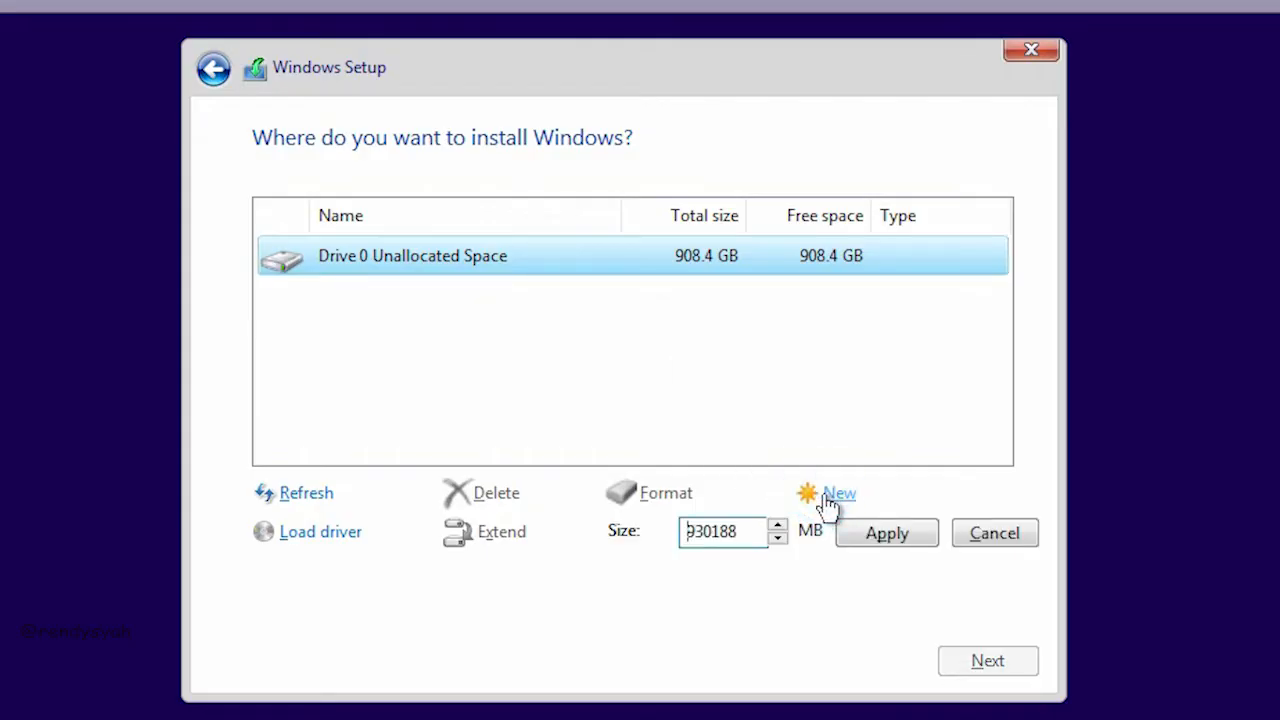
key(Right)
key(BackSpace)
text(2)
click(866, 533)
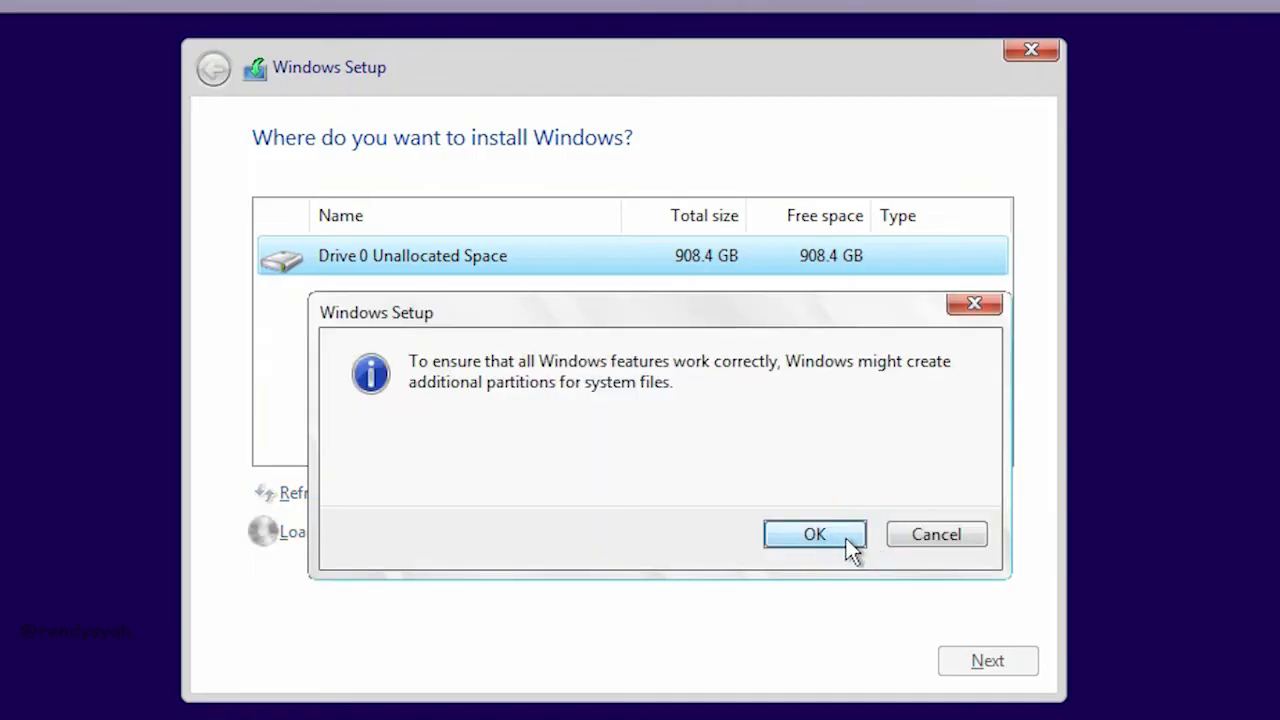
click(815, 535)
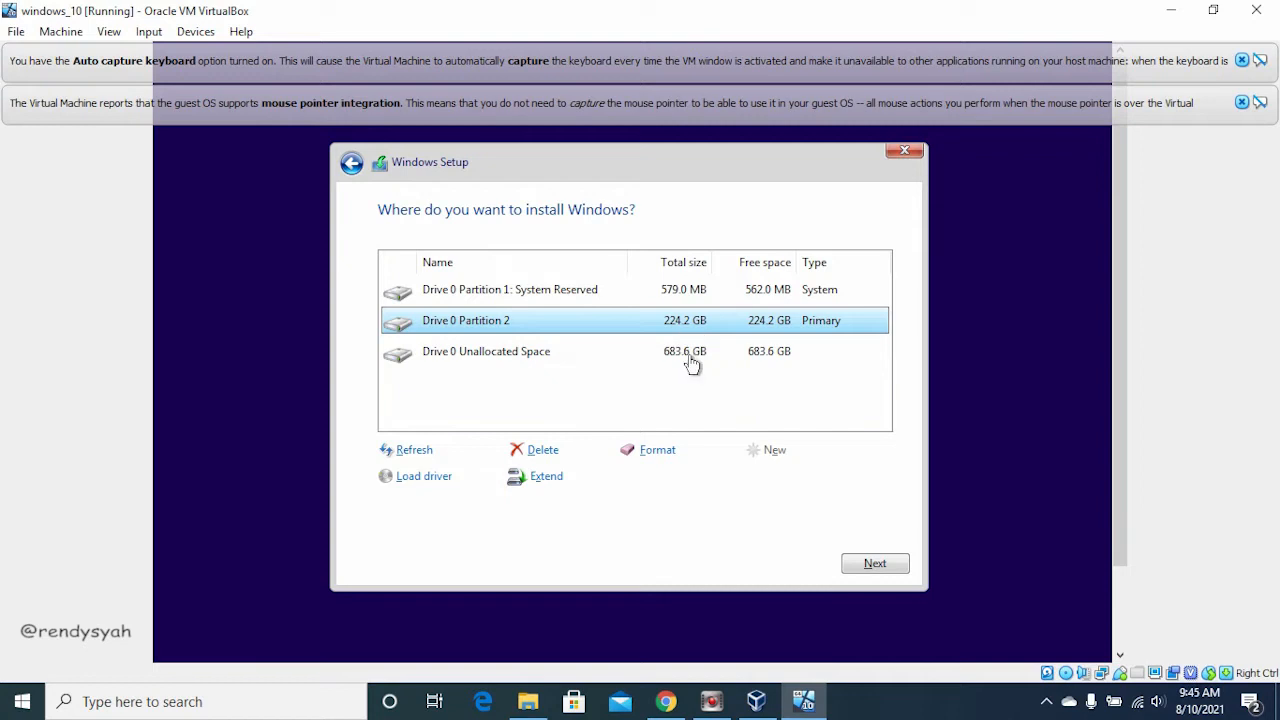
Step: Create another partition from all of the remaining unallocated space on Drive 0
click(690, 363)
click(680, 320)
click(676, 351)
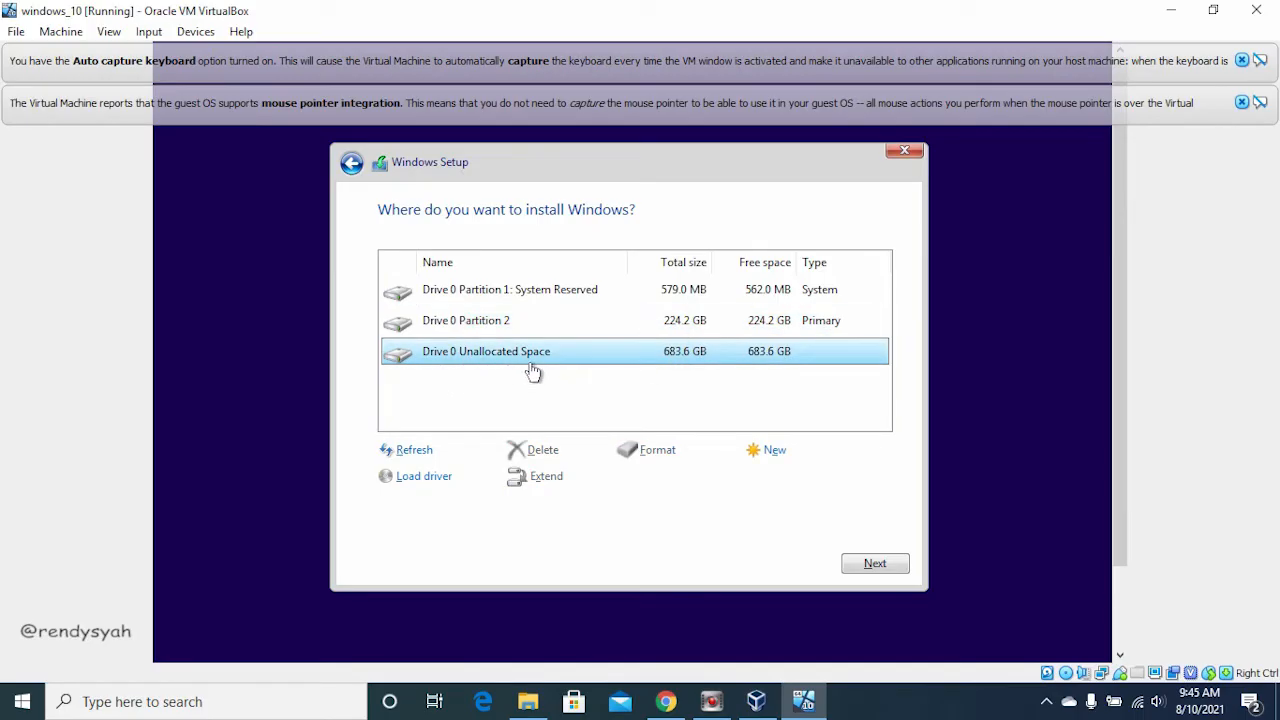
click(770, 450)
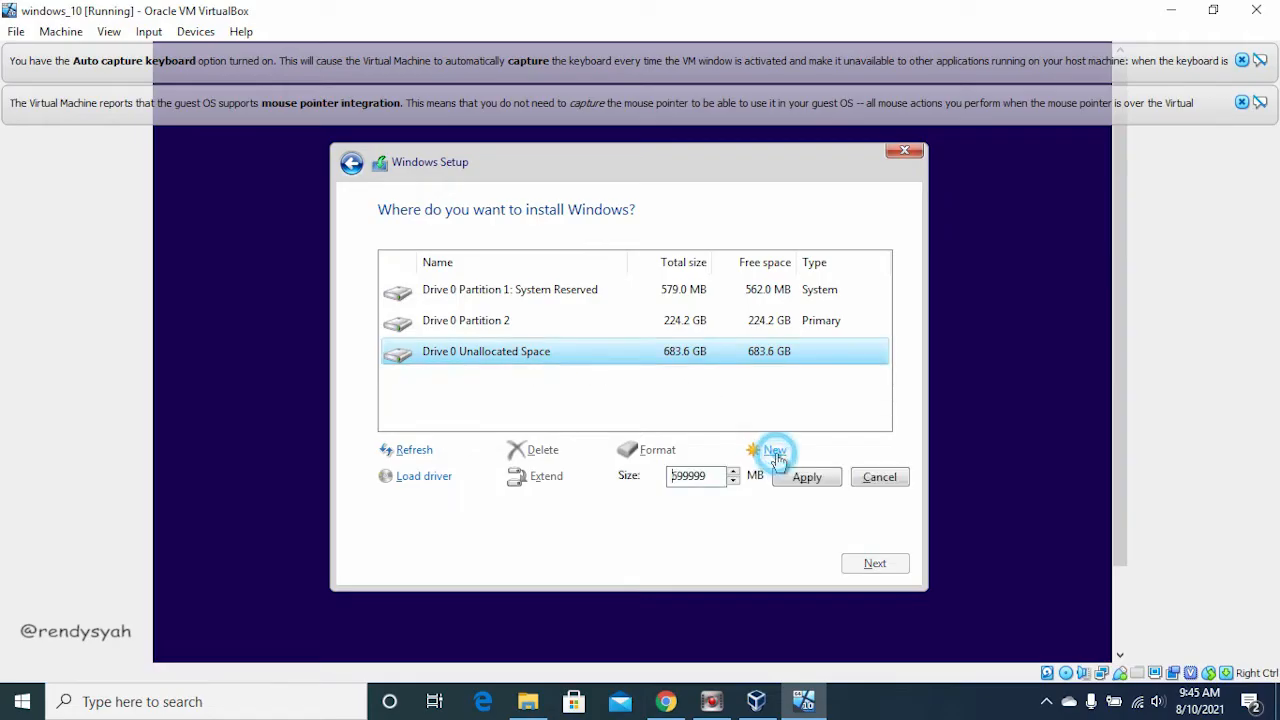
click(805, 480)
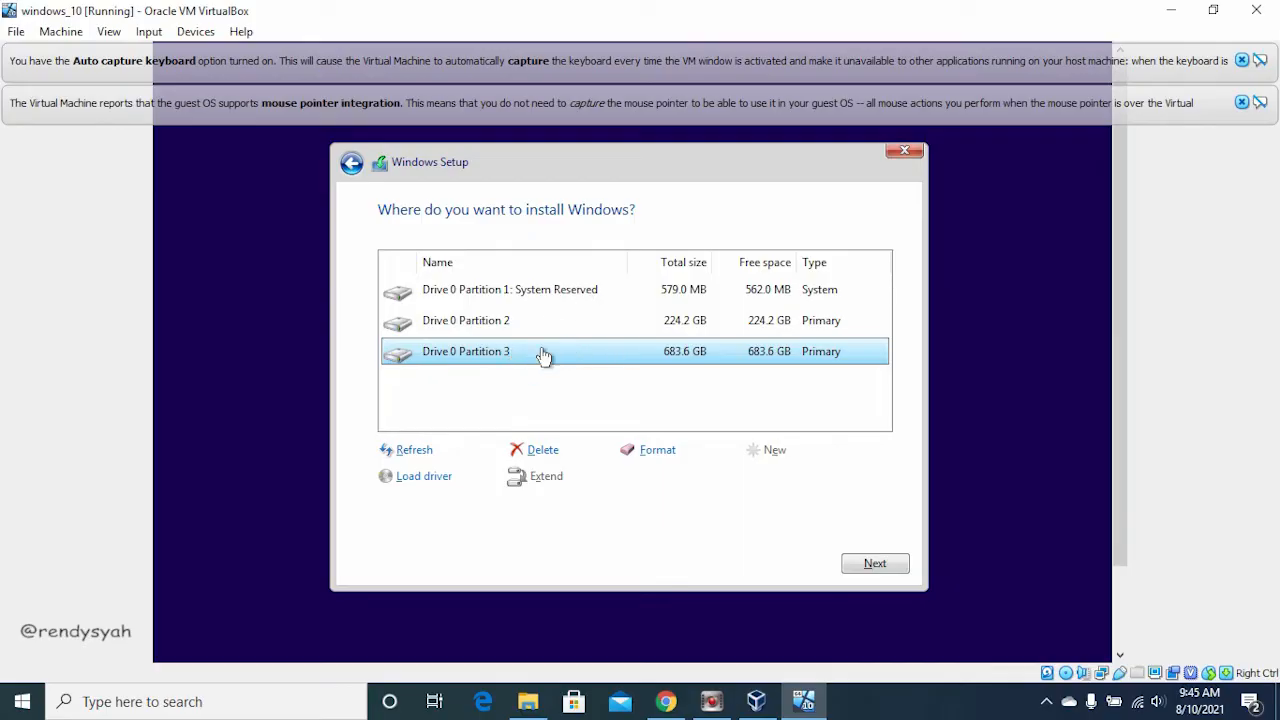
Step: Check the host computer's drive sizes under This PC in File Explorer and return to Windows Setup
click(527, 703)
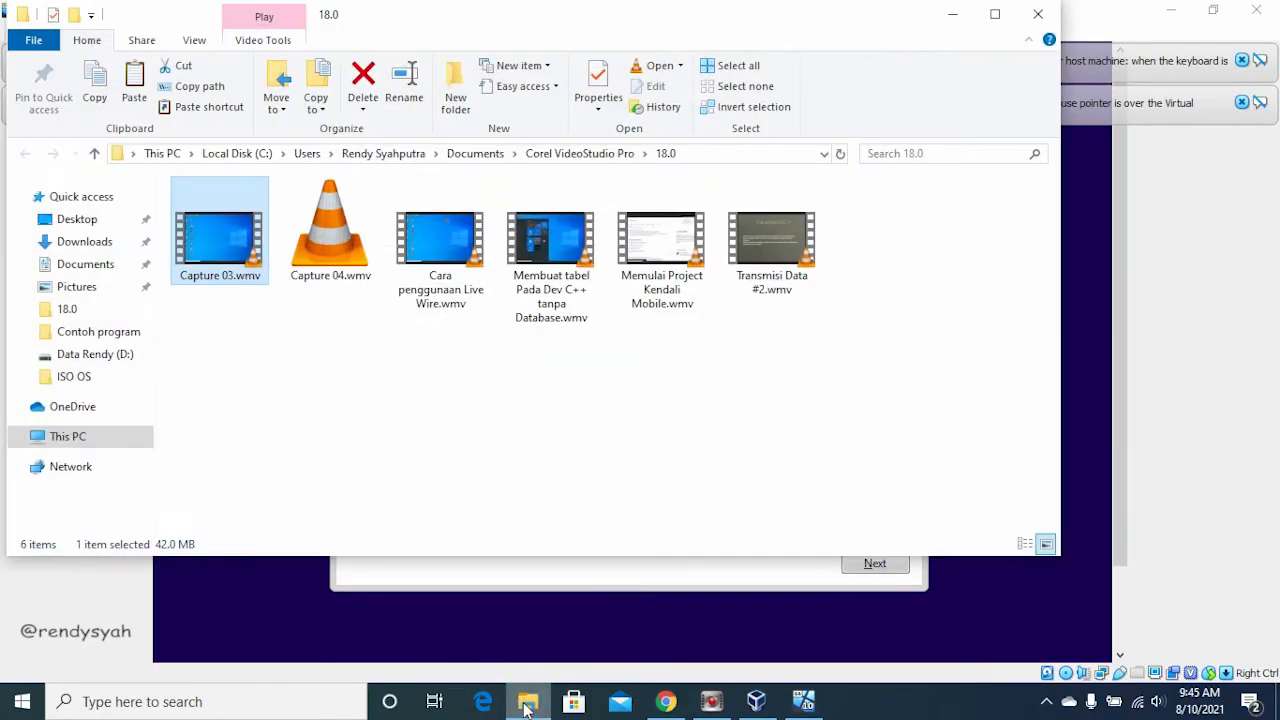
click(129, 437)
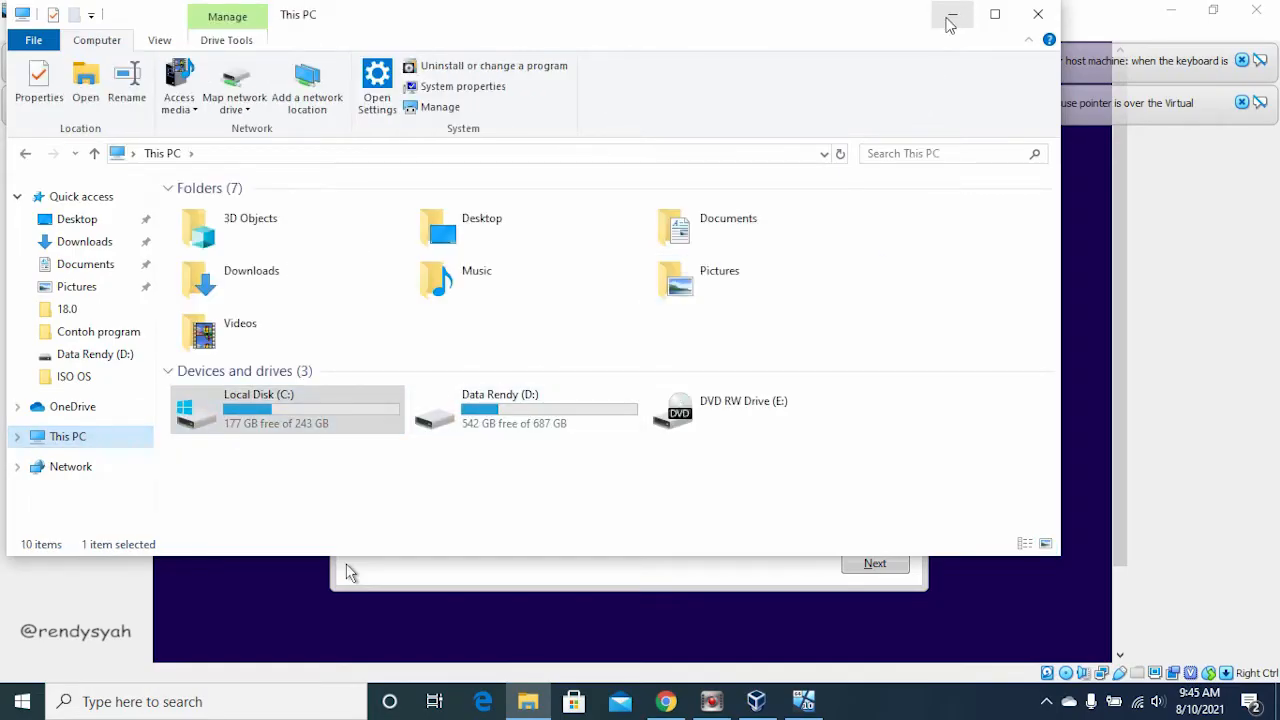
click(950, 14)
Step: Delete the 224.2 GB primary partition, Drive 0 Partition 2
click(551, 323)
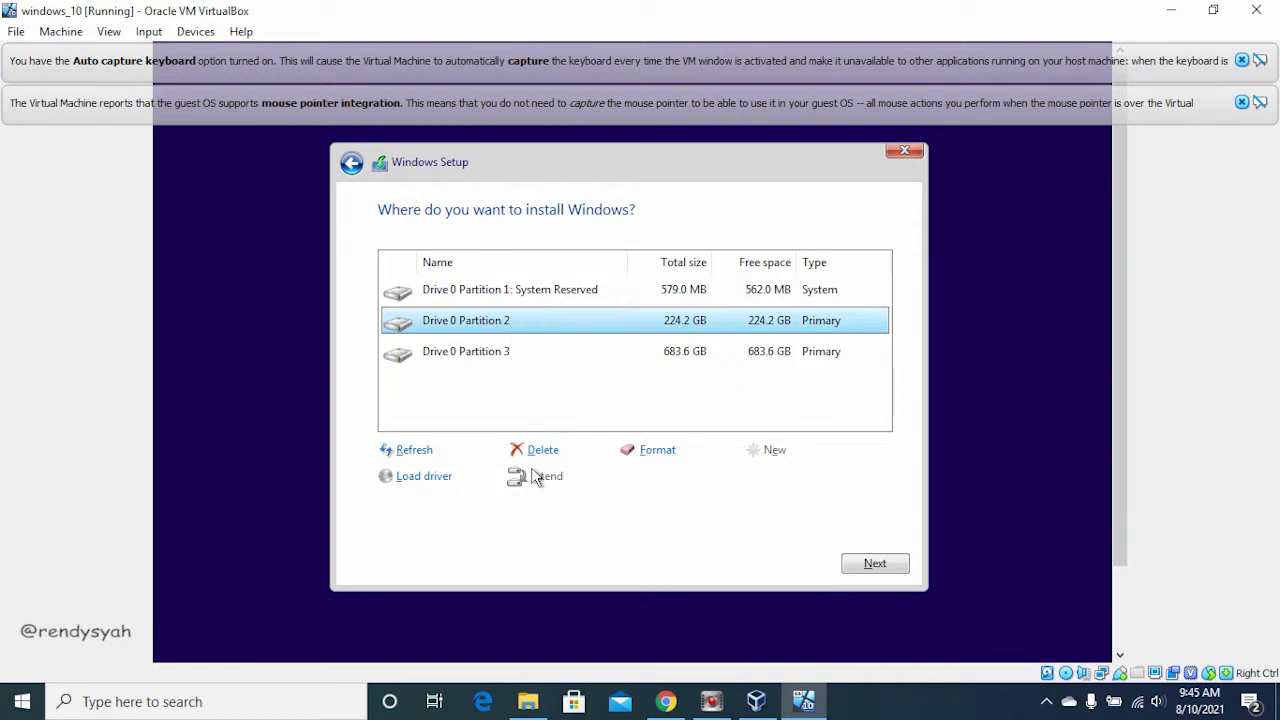
click(555, 451)
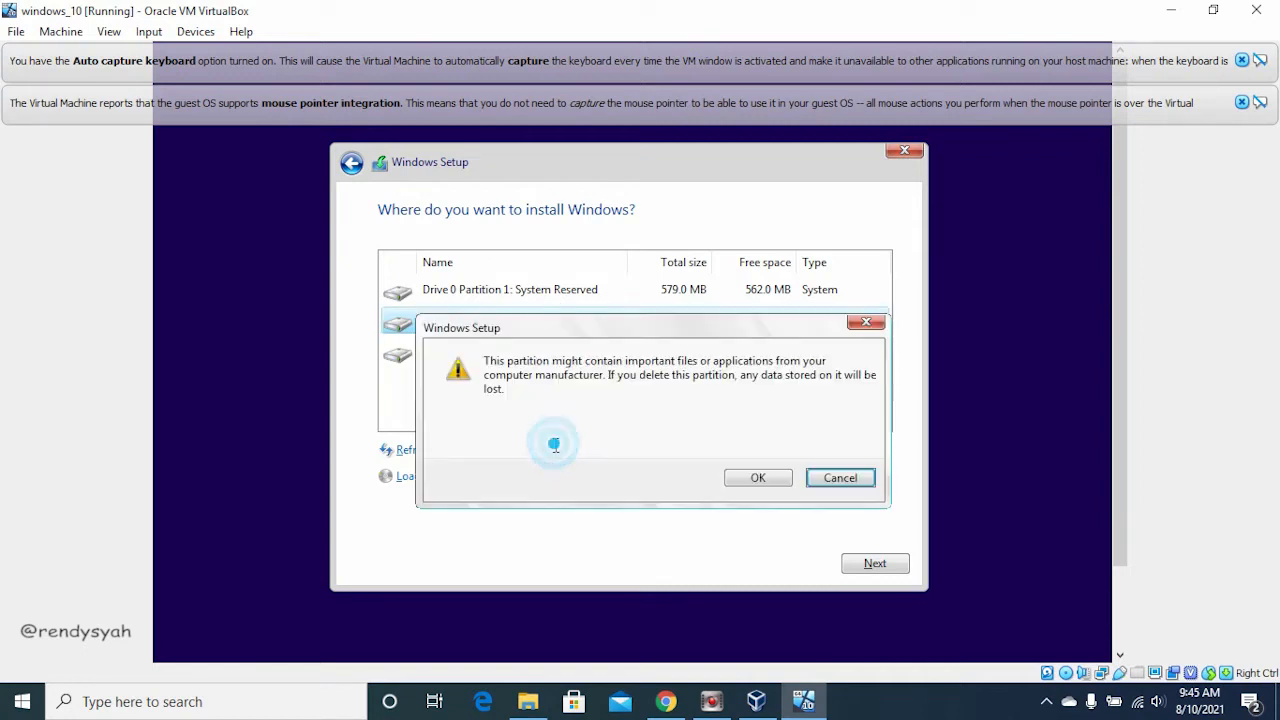
click(762, 477)
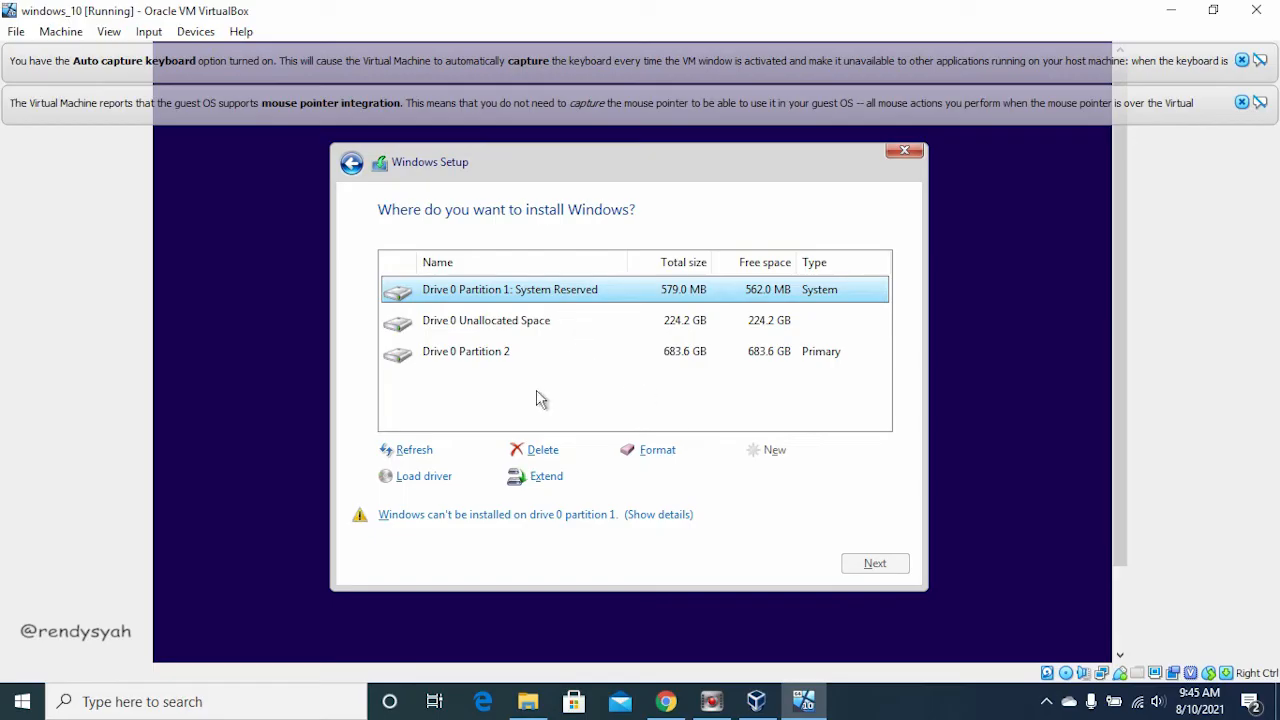
Step: Extend the System Reserved partition to 230187 MB and start installing Windows on it
click(546, 477)
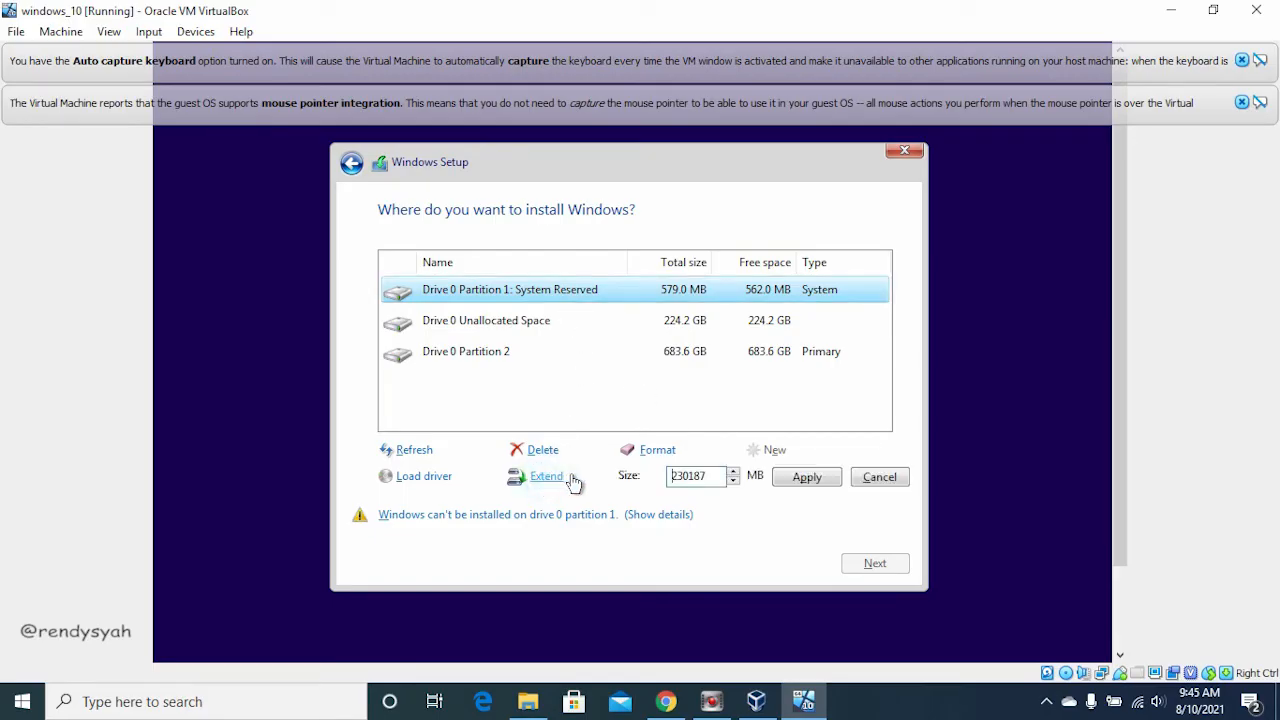
click(797, 480)
click(753, 479)
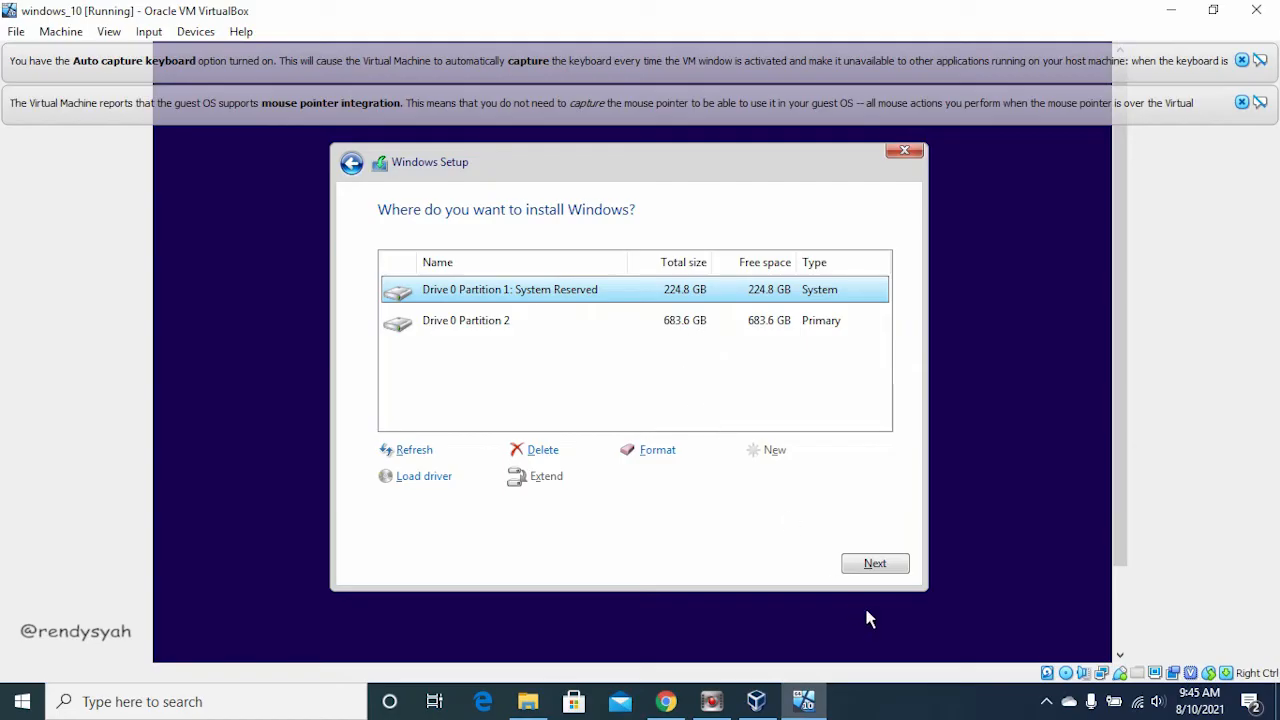
click(889, 564)
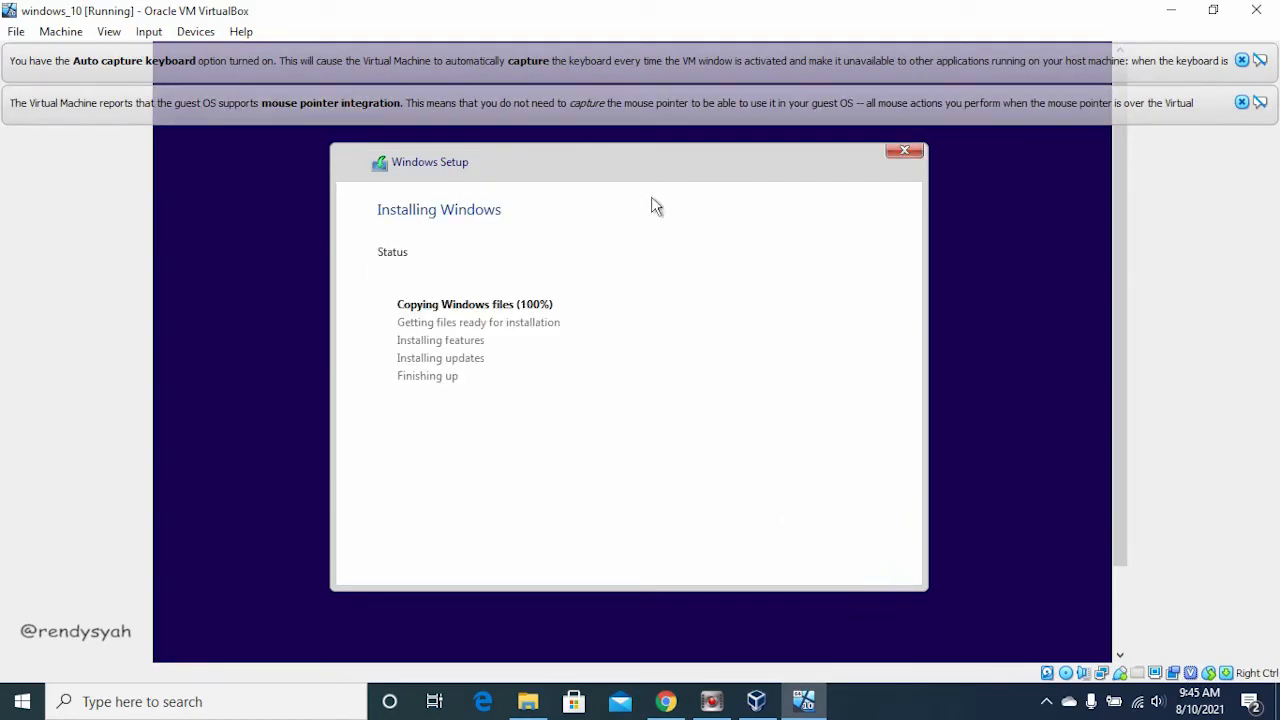
Step: Locate Windows 10 Pro 19H1 Juli 2019 x64.iso in the D: drive's ISO OS folder and root using File Explorer
click(532, 702)
double_click(517, 417)
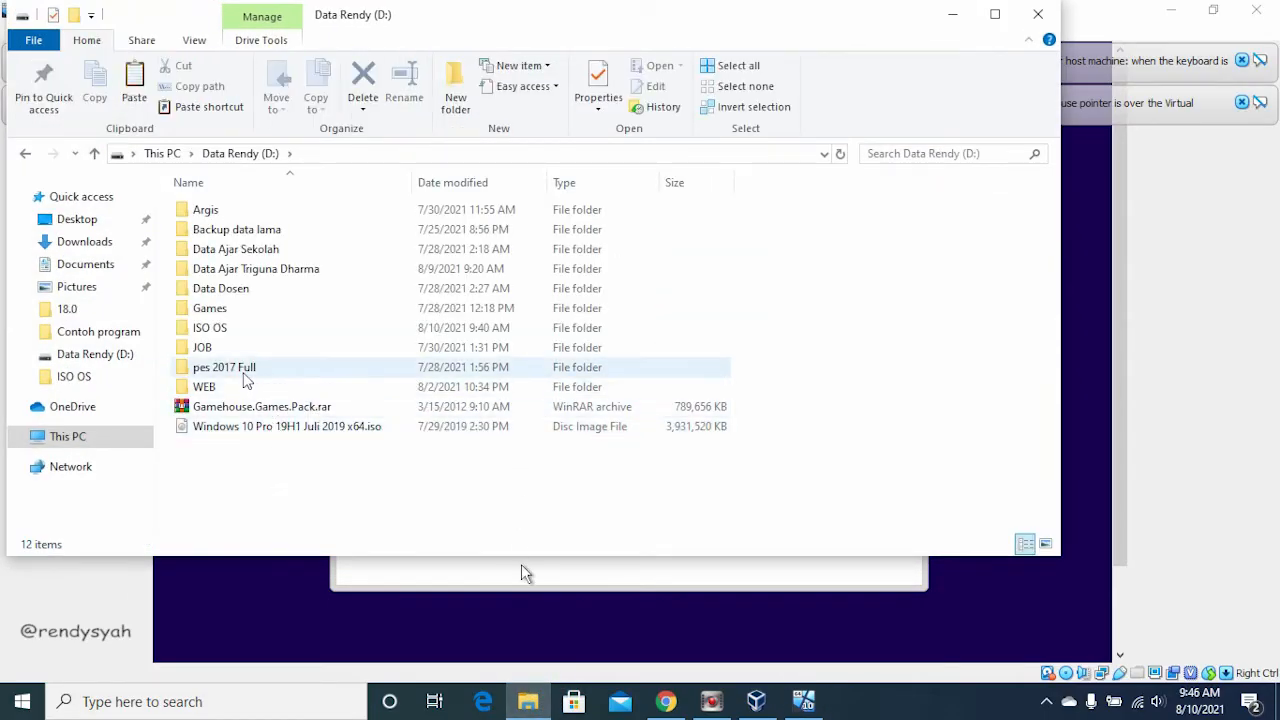
double_click(224, 329)
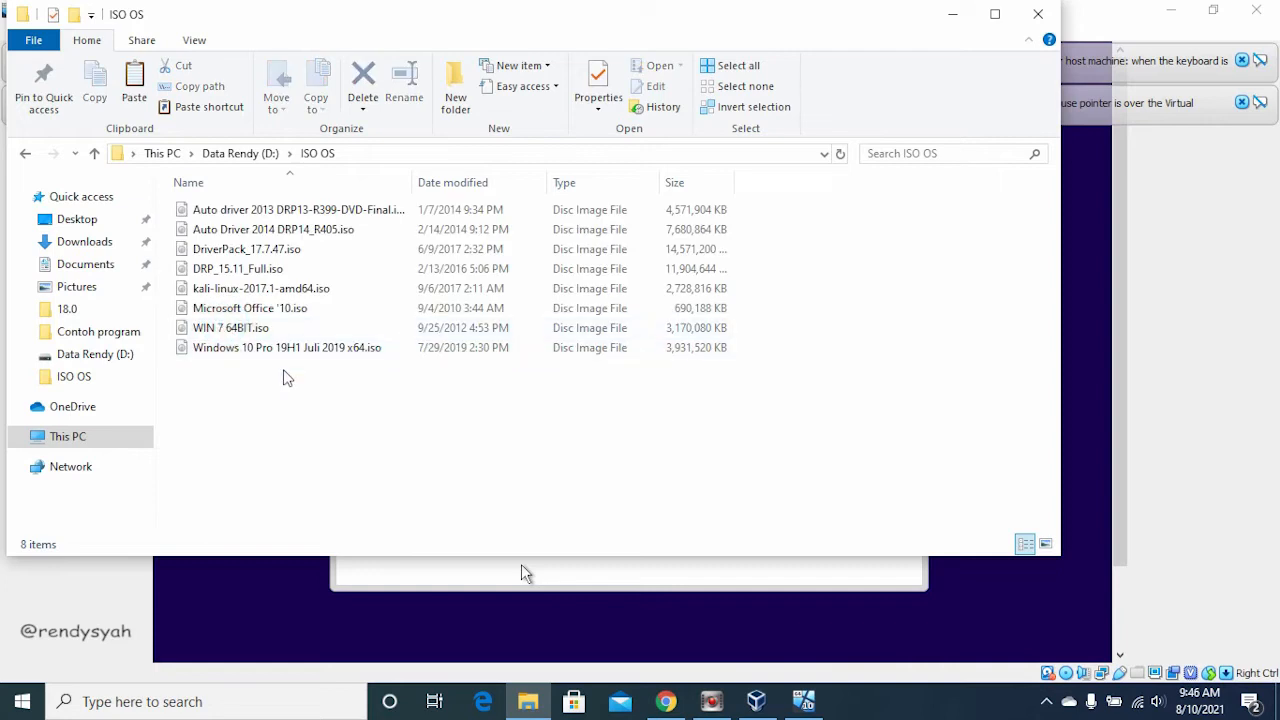
click(265, 352)
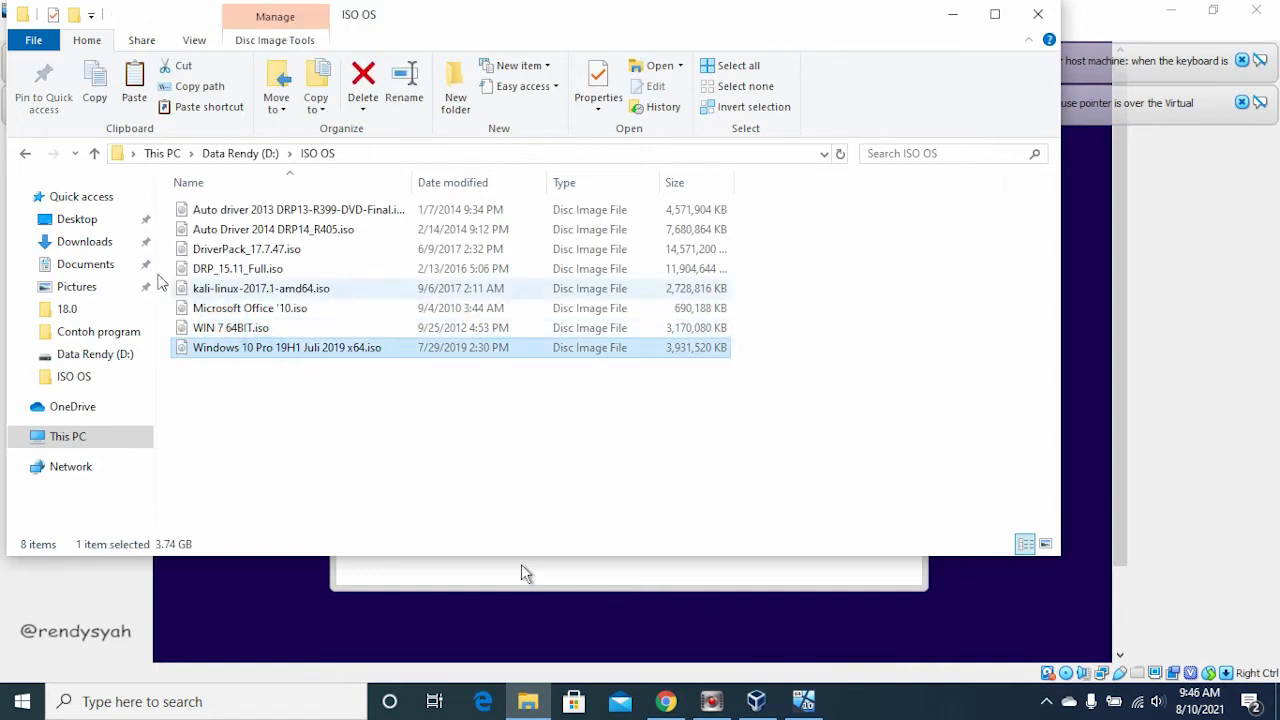
click(25, 153)
click(289, 428)
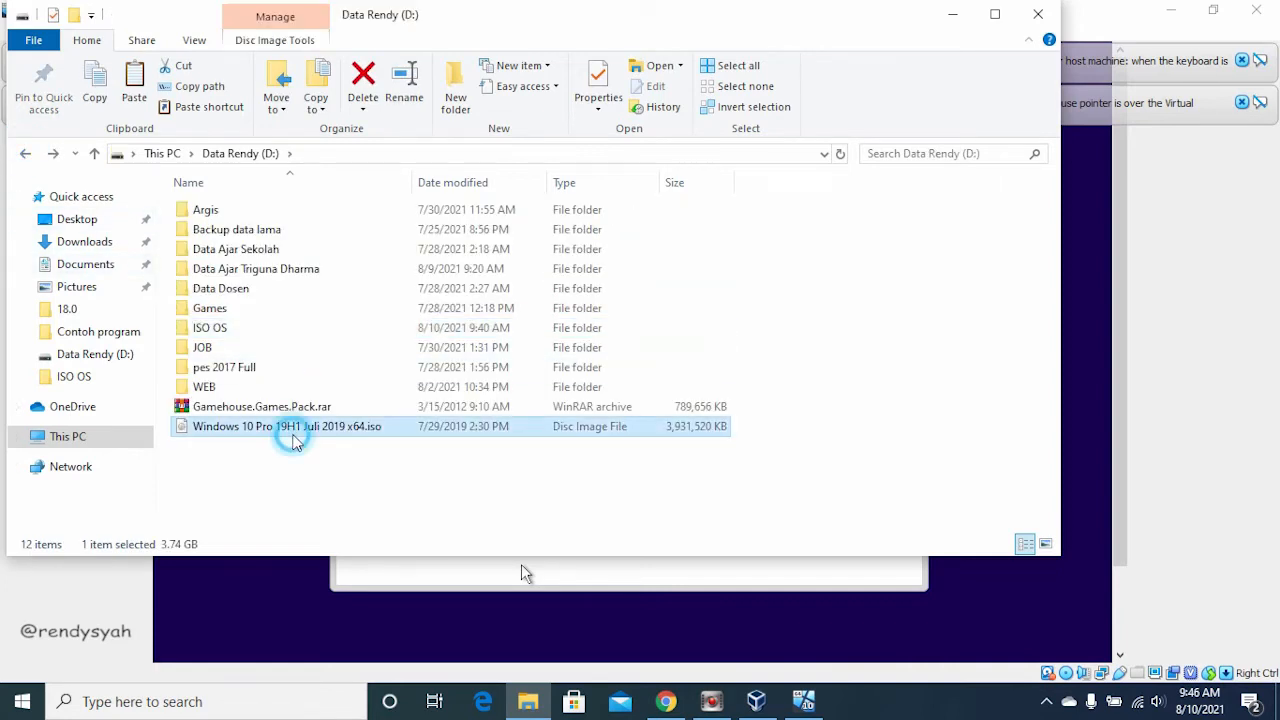
click(310, 482)
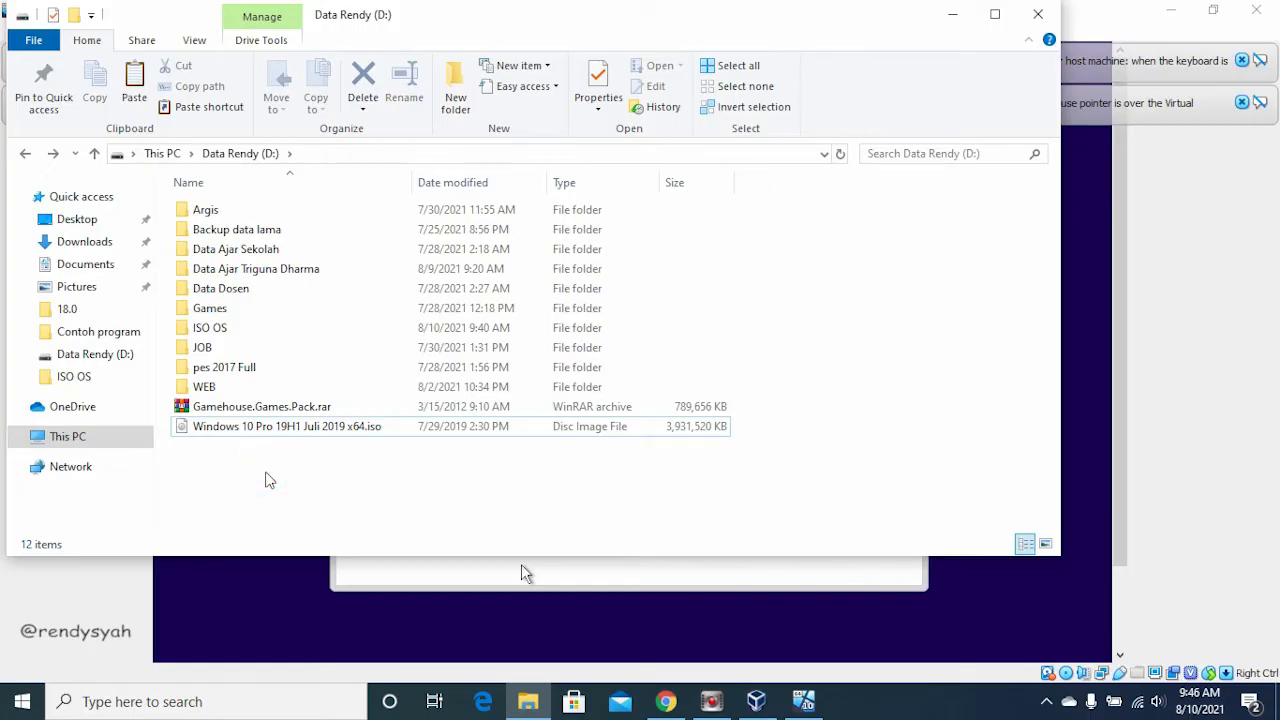
Step: Review the downloads list in Chrome and switch to Oracle VM VirtualBox Manager
click(657, 705)
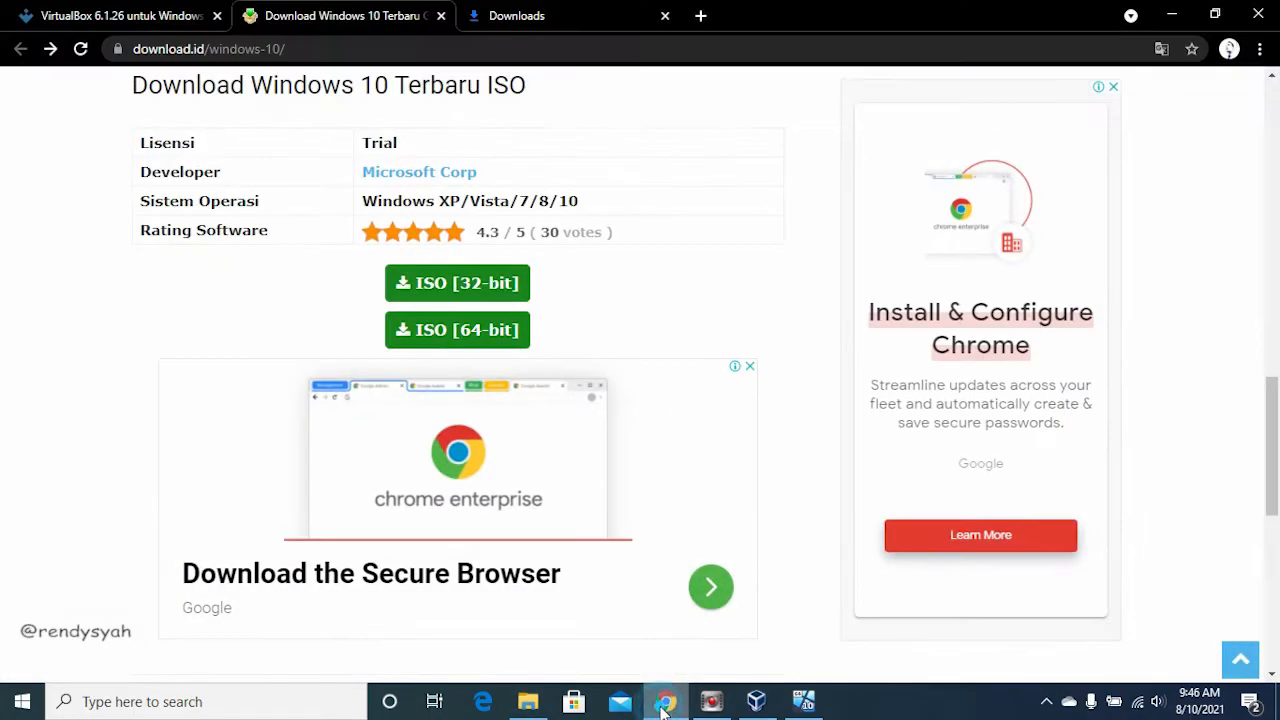
click(640, 15)
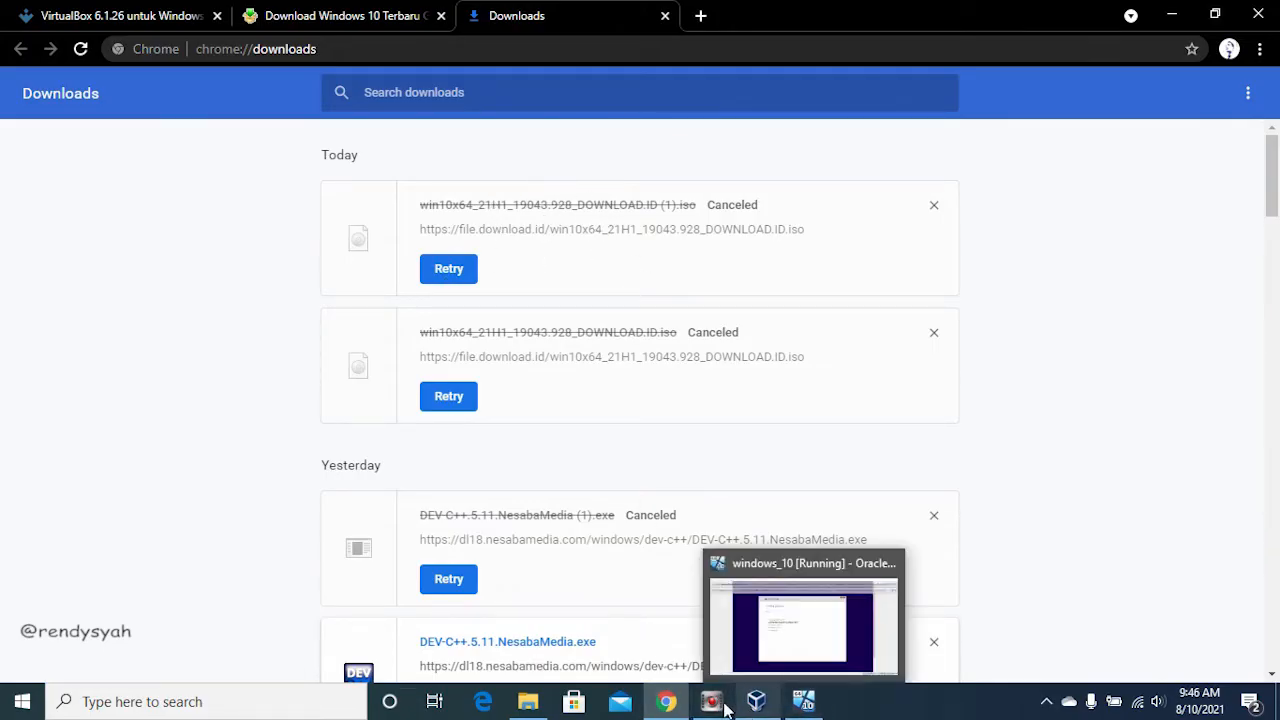
mouse_move(548, 706)
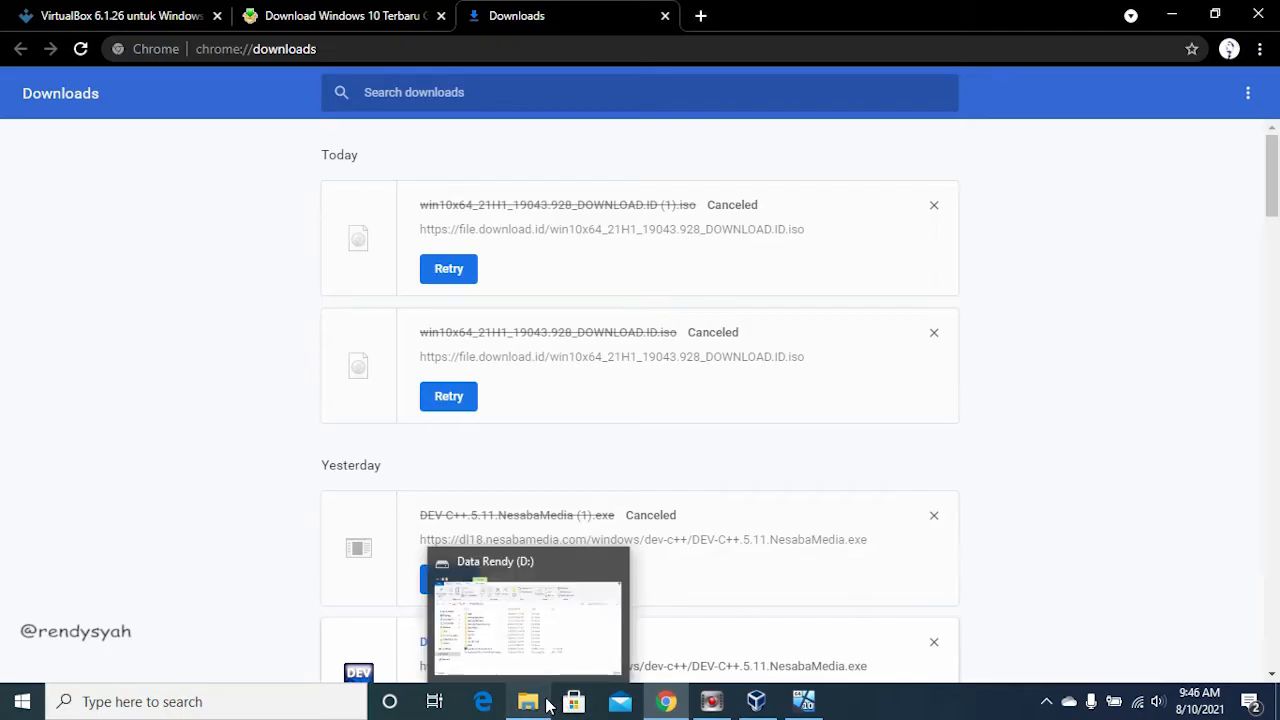
click(770, 706)
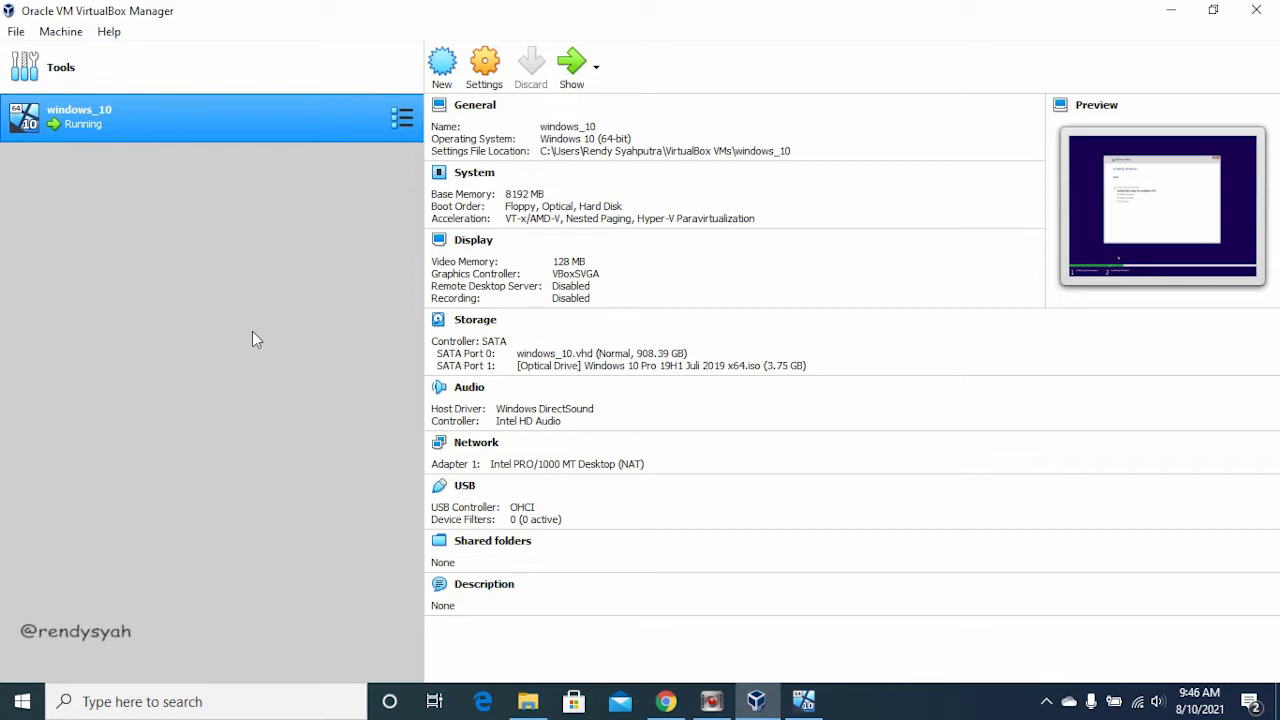
Step: Find Windows 10 Pro 19H1 Juli 2019 x64.iso in File Explorer's ISO OS folder and copy the one in the D: drive's root
click(534, 701)
click(262, 426)
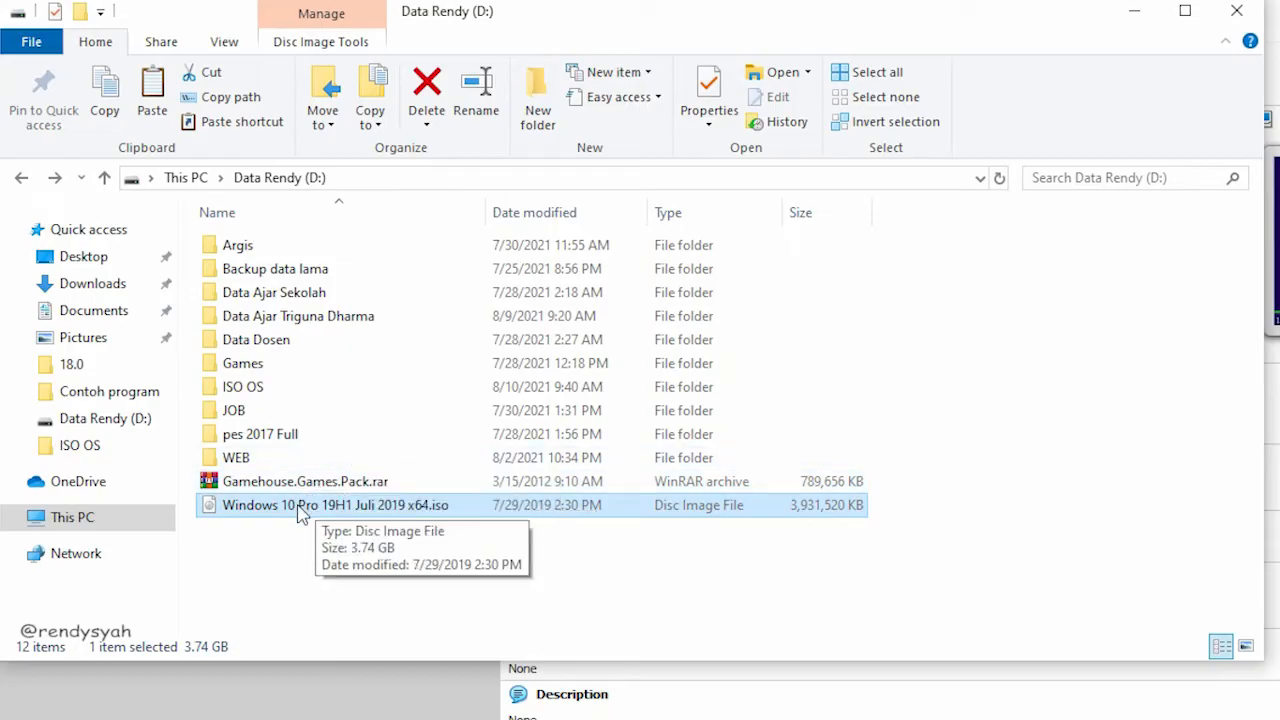
double_click(264, 390)
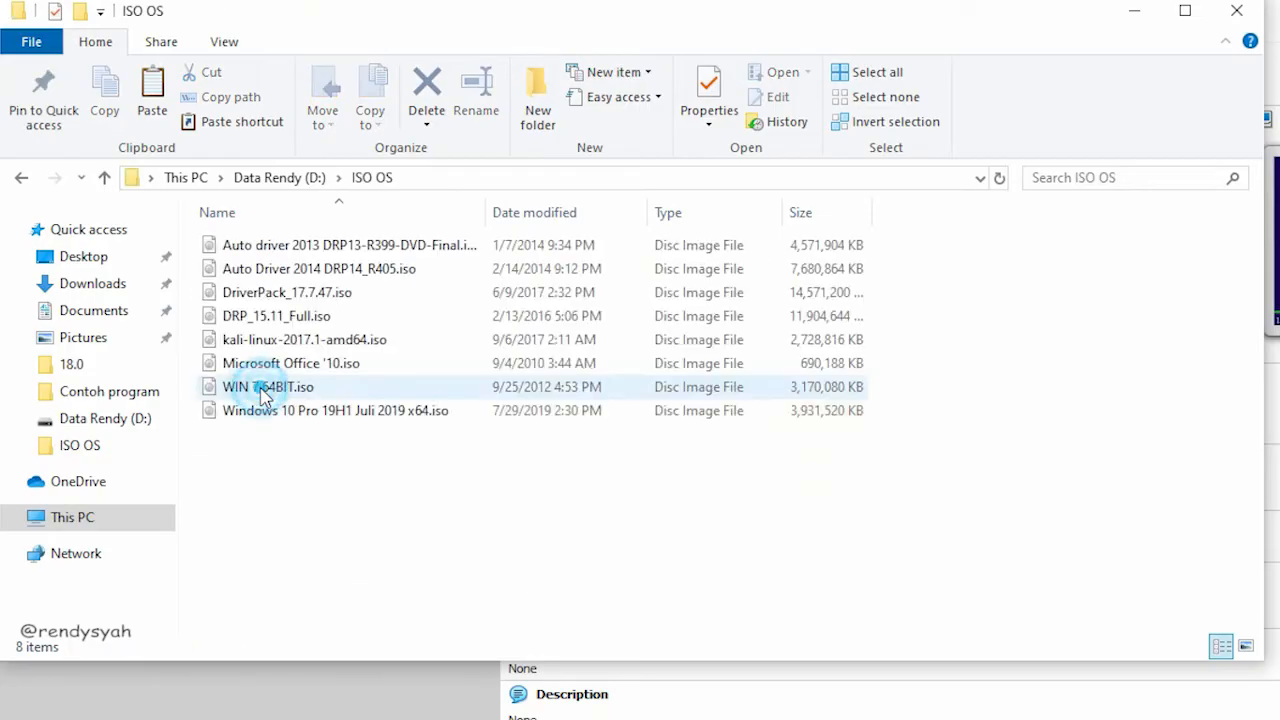
click(316, 412)
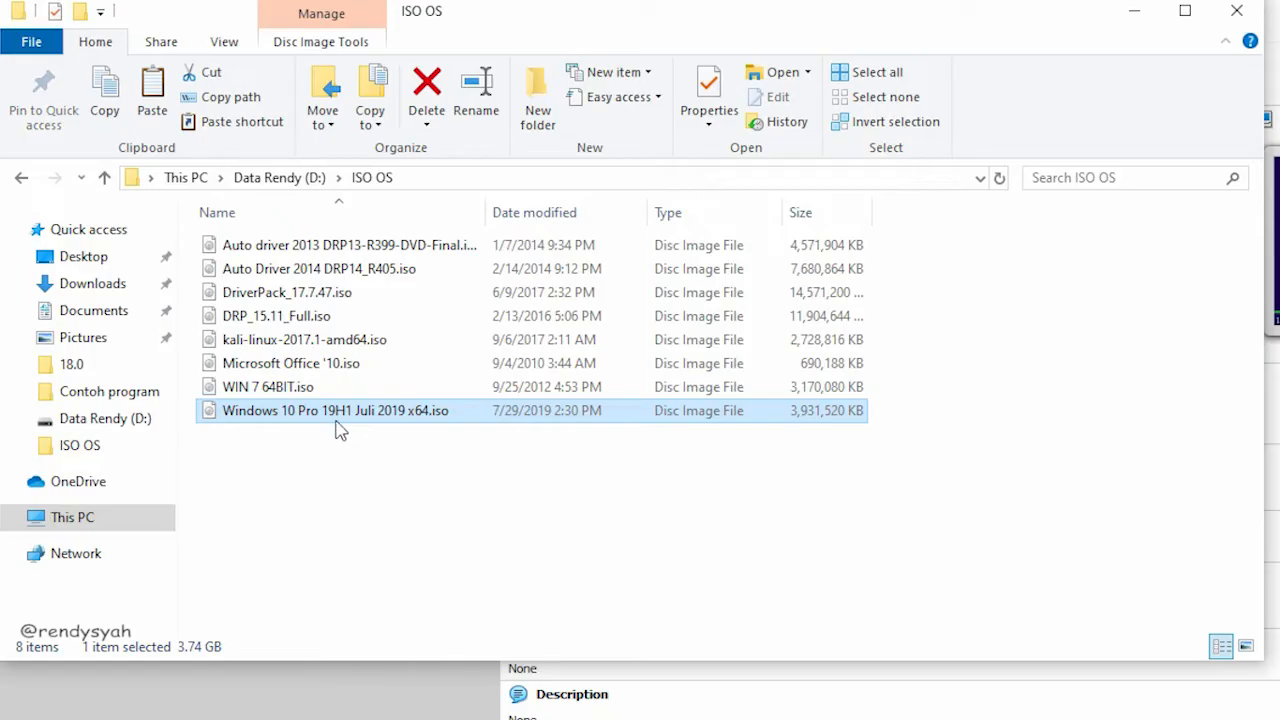
click(21, 179)
click(297, 507)
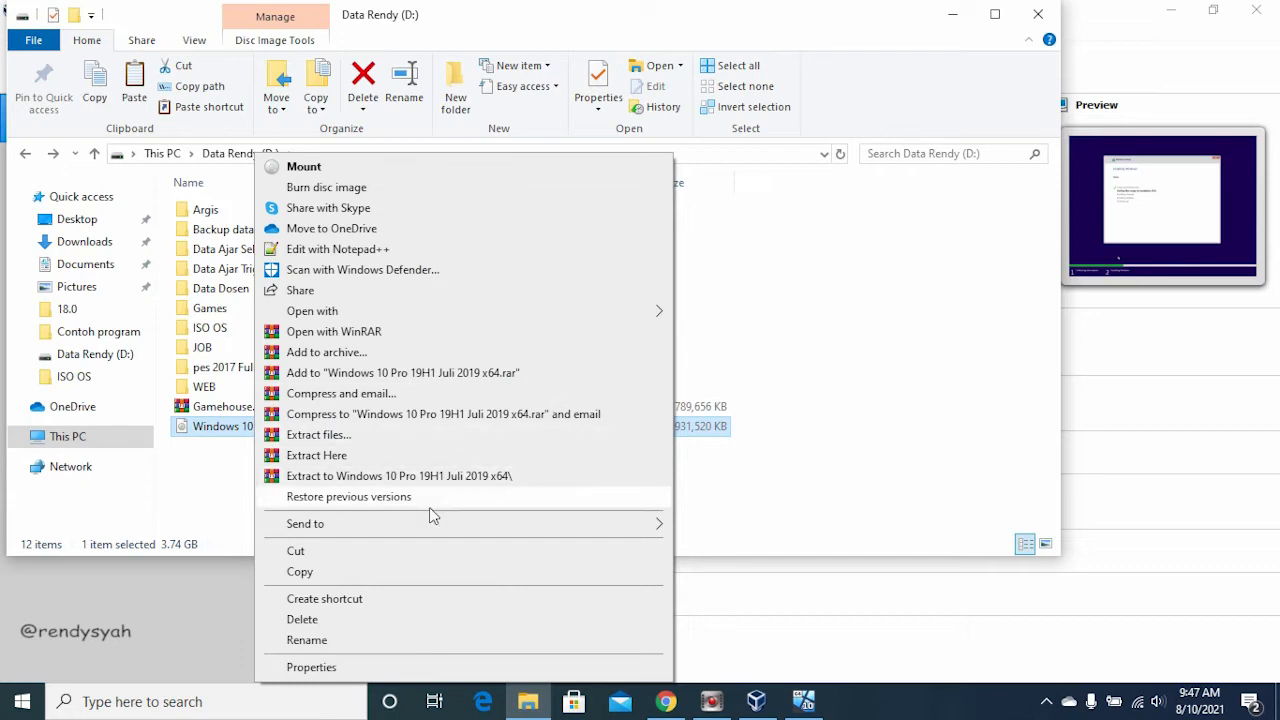
click(317, 573)
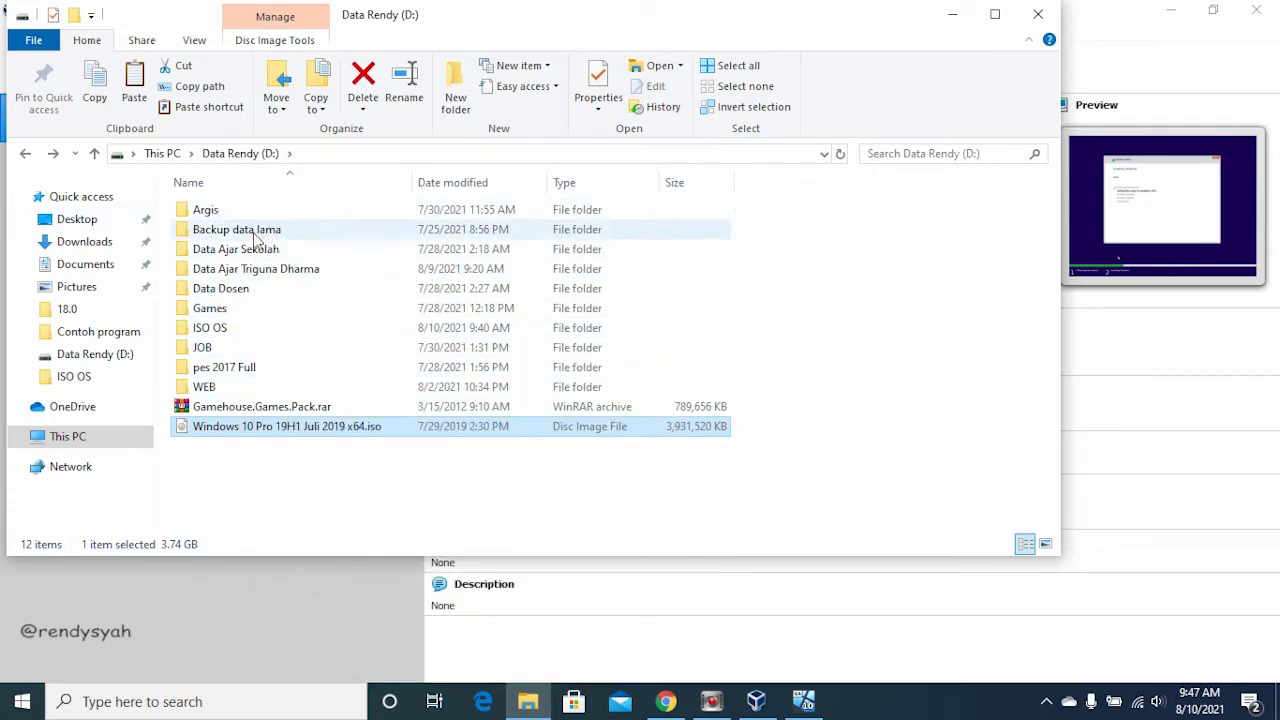
Step: Look into the D: drive's JOB folder, leave File Explorer and switch to the running windows_10 virtual machine
click(218, 349)
double_click(218, 349)
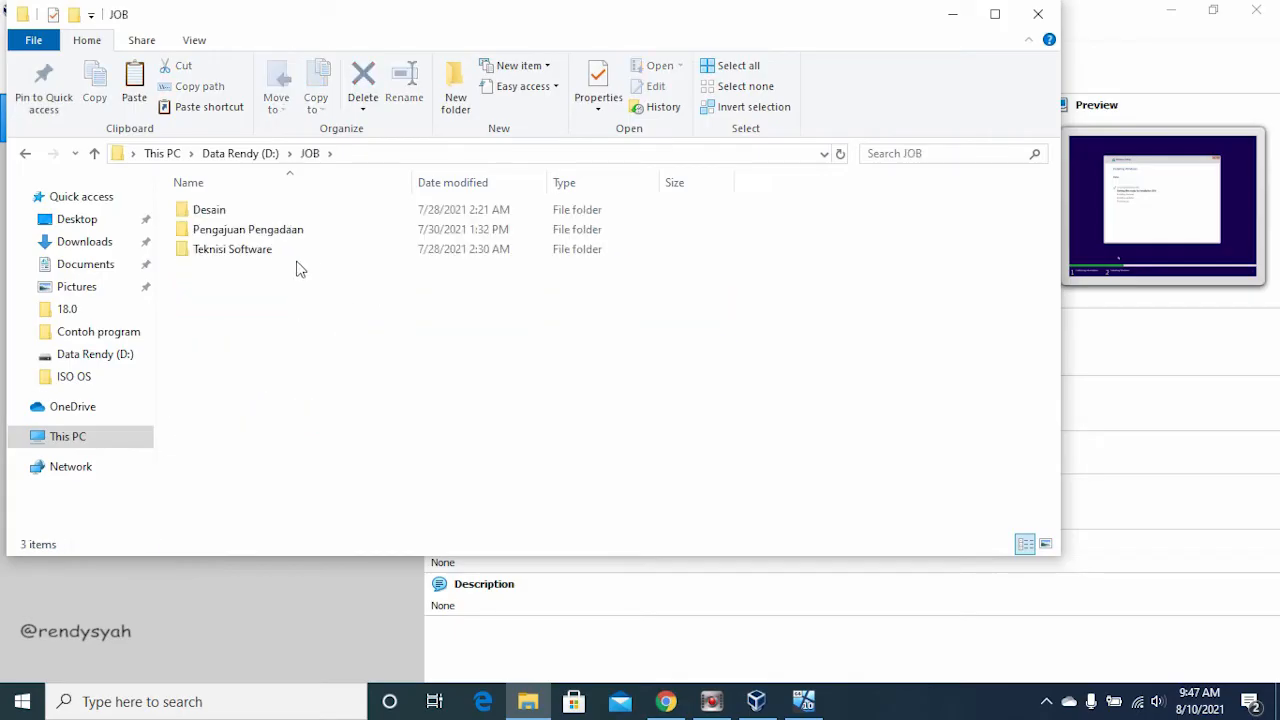
click(25, 153)
click(133, 596)
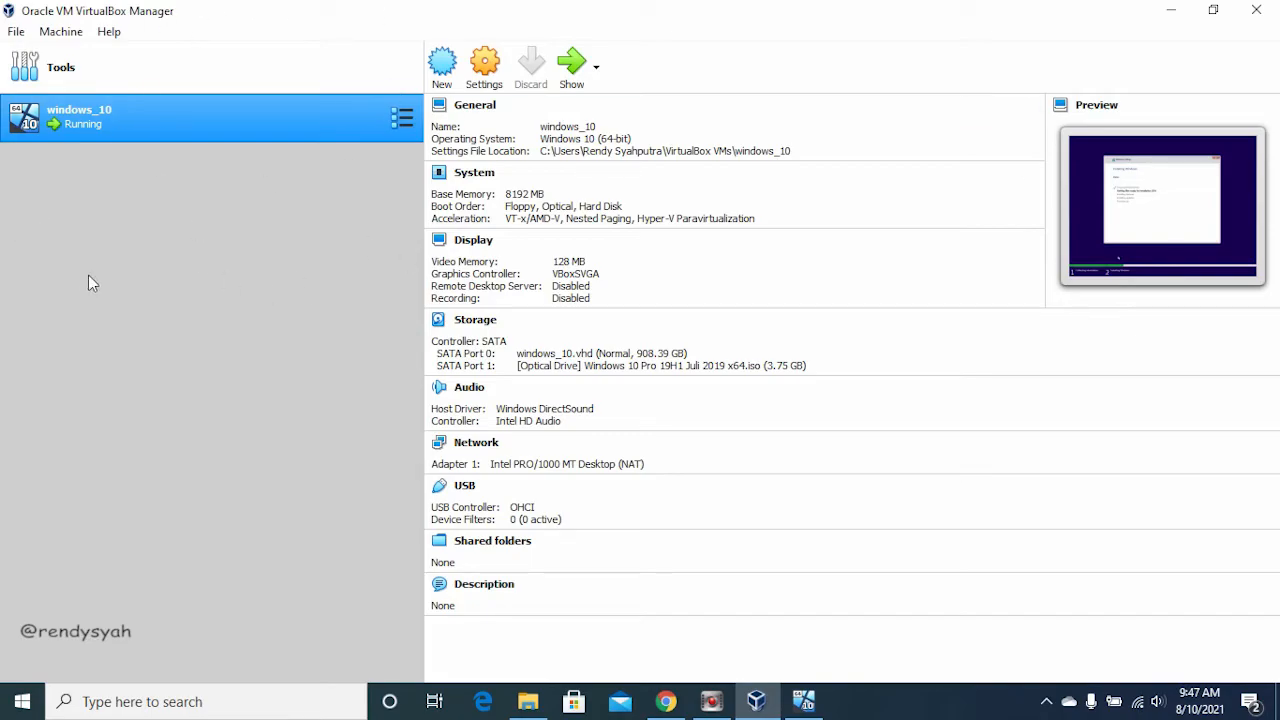
click(805, 704)
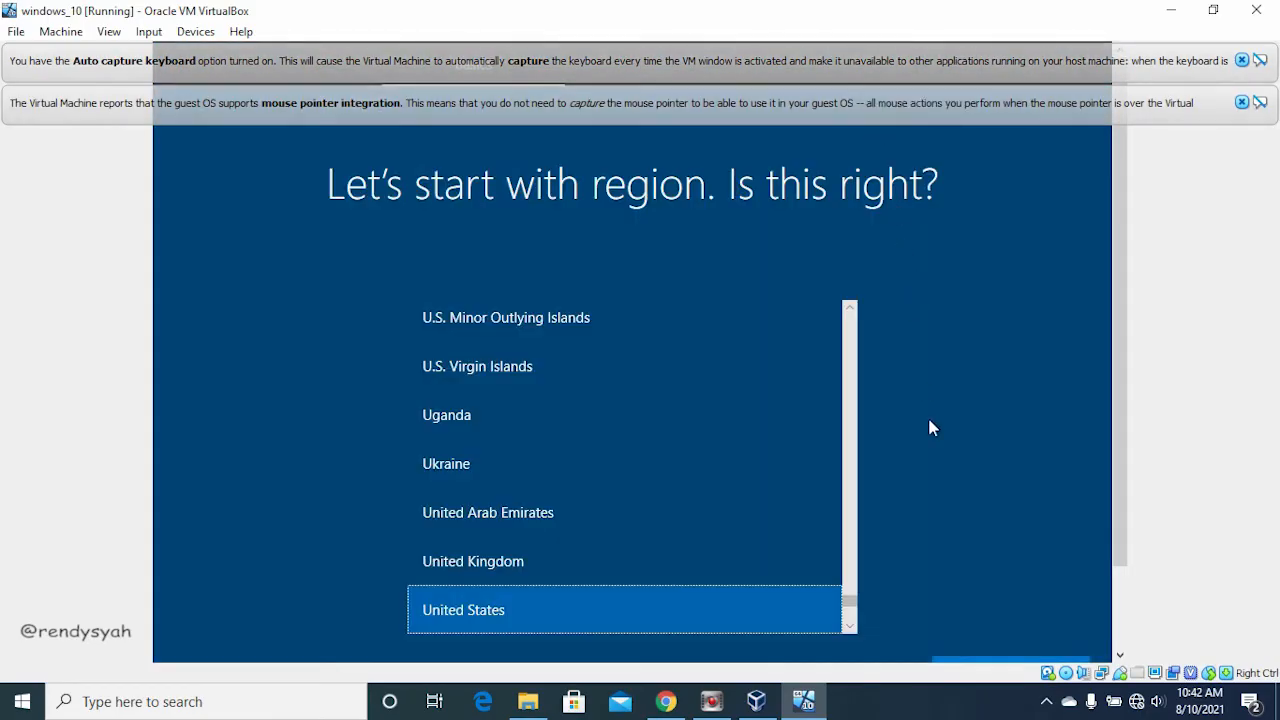
Step: Set the Windows setup region to Indonesia and confirm it
scroll(850, 627, down, 2)
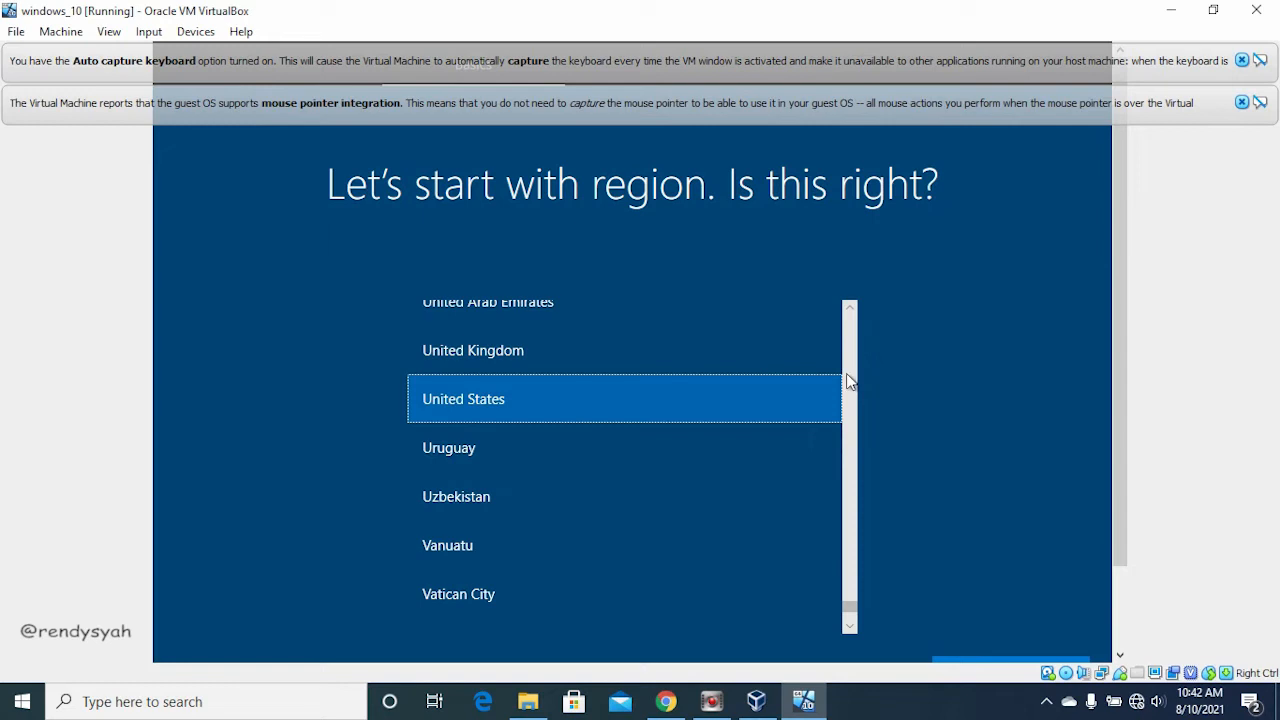
scroll(846, 381, up, 20)
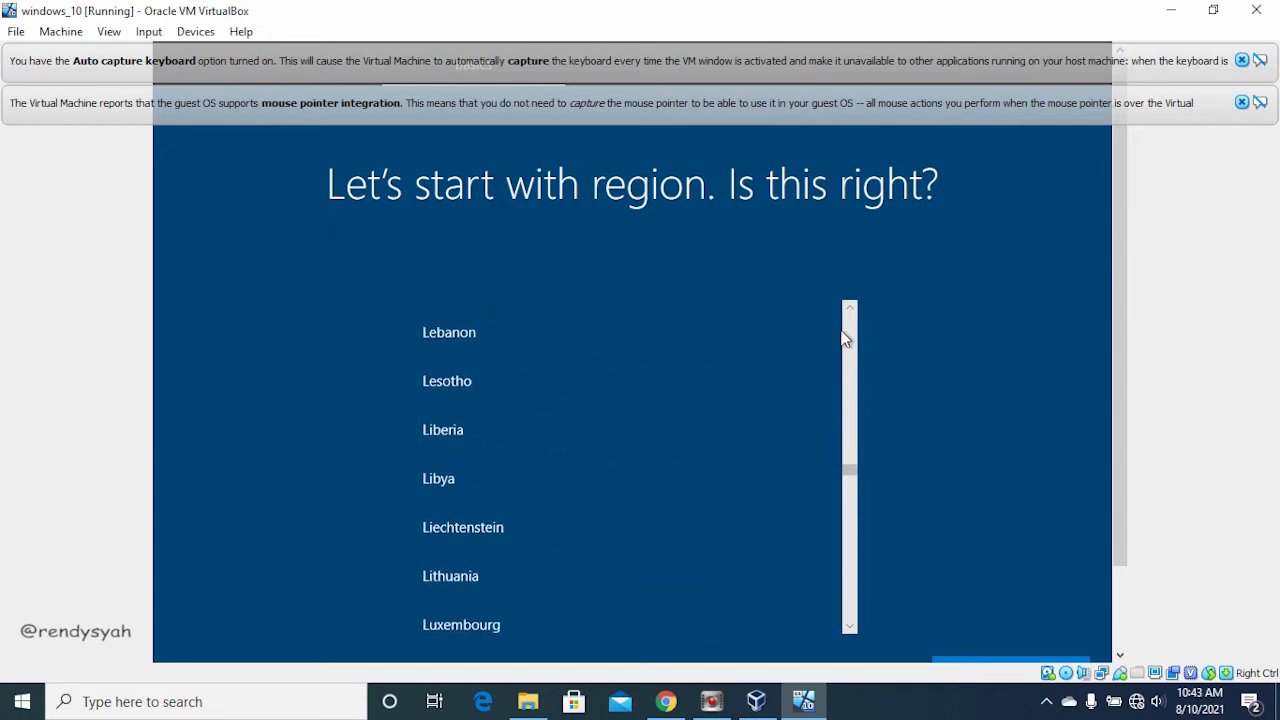
scroll(855, 365, up, 10)
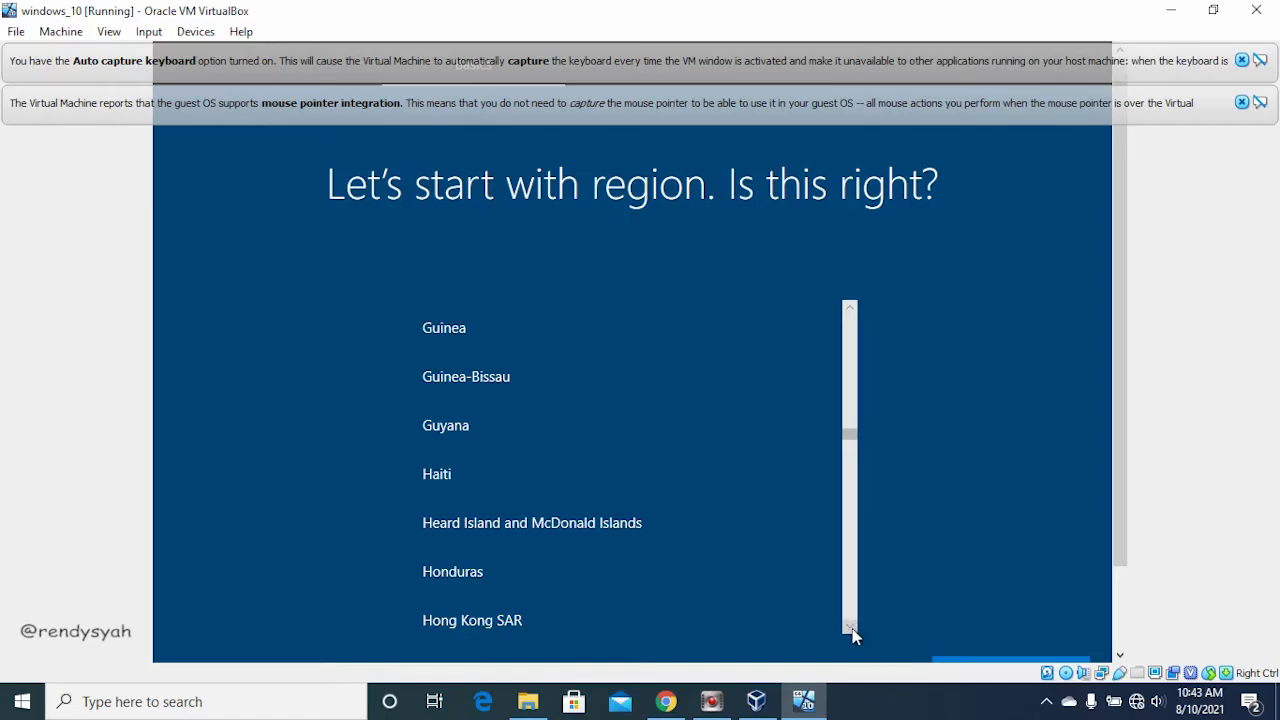
scroll(853, 633, down, 4)
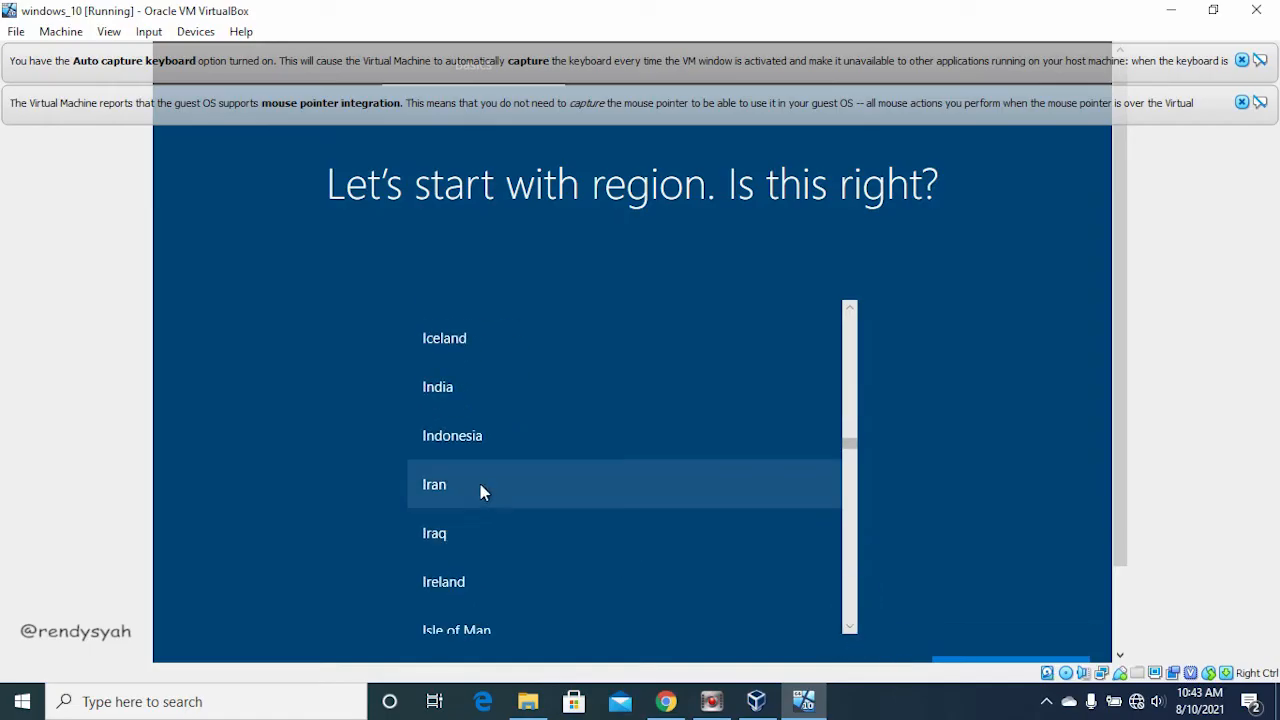
click(467, 449)
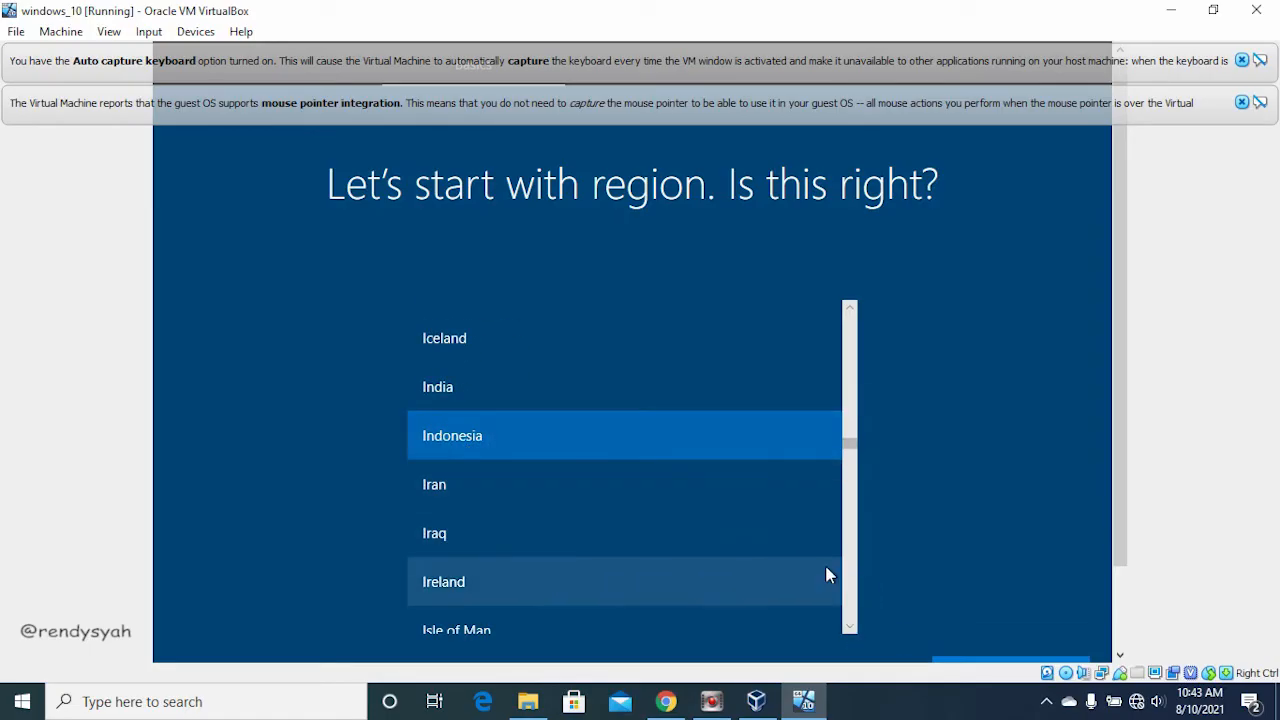
drag(1122, 319, 1133, 408)
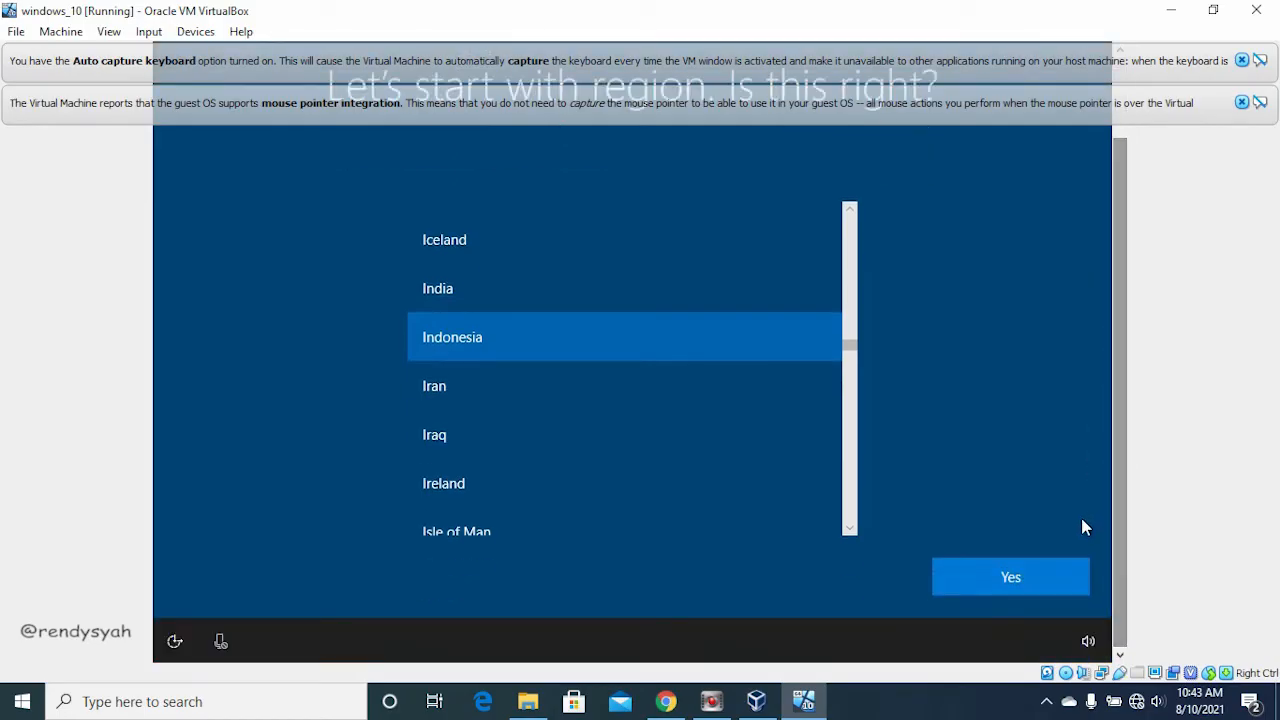
click(1051, 574)
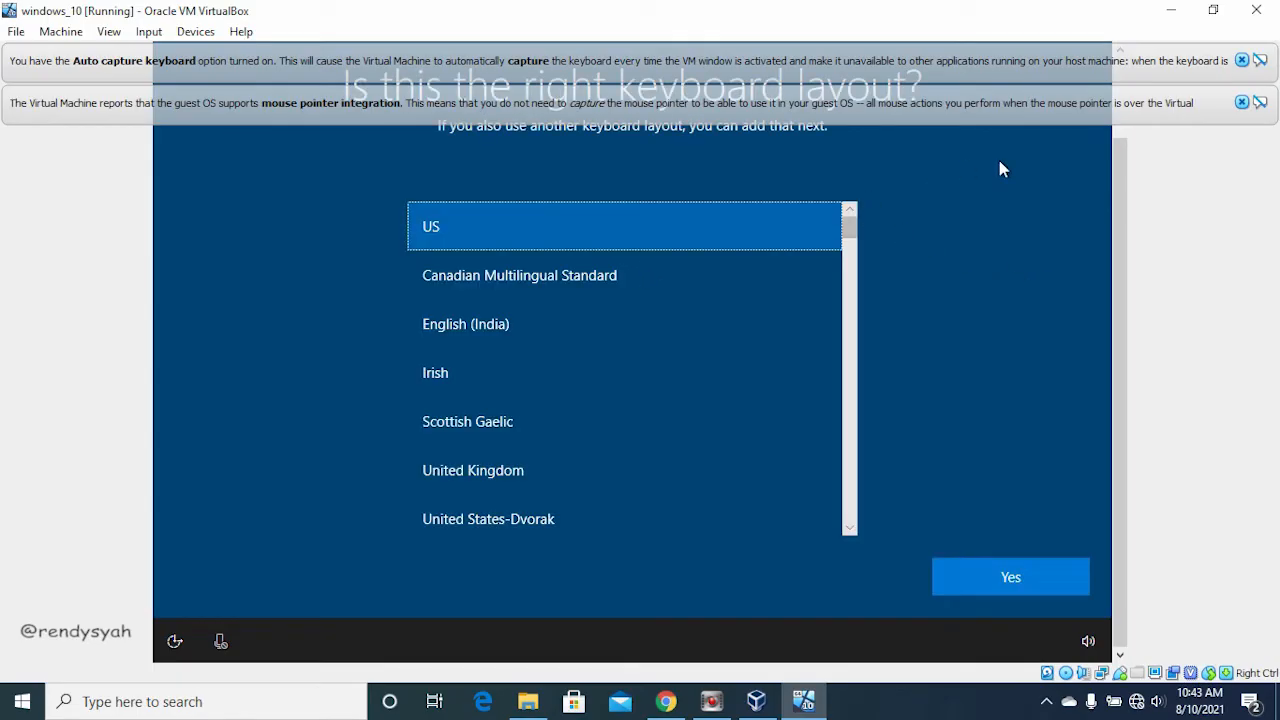
Step: Accept the US keyboard layout and skip adding a second keyboard layout
drag(1121, 237, 1097, 194)
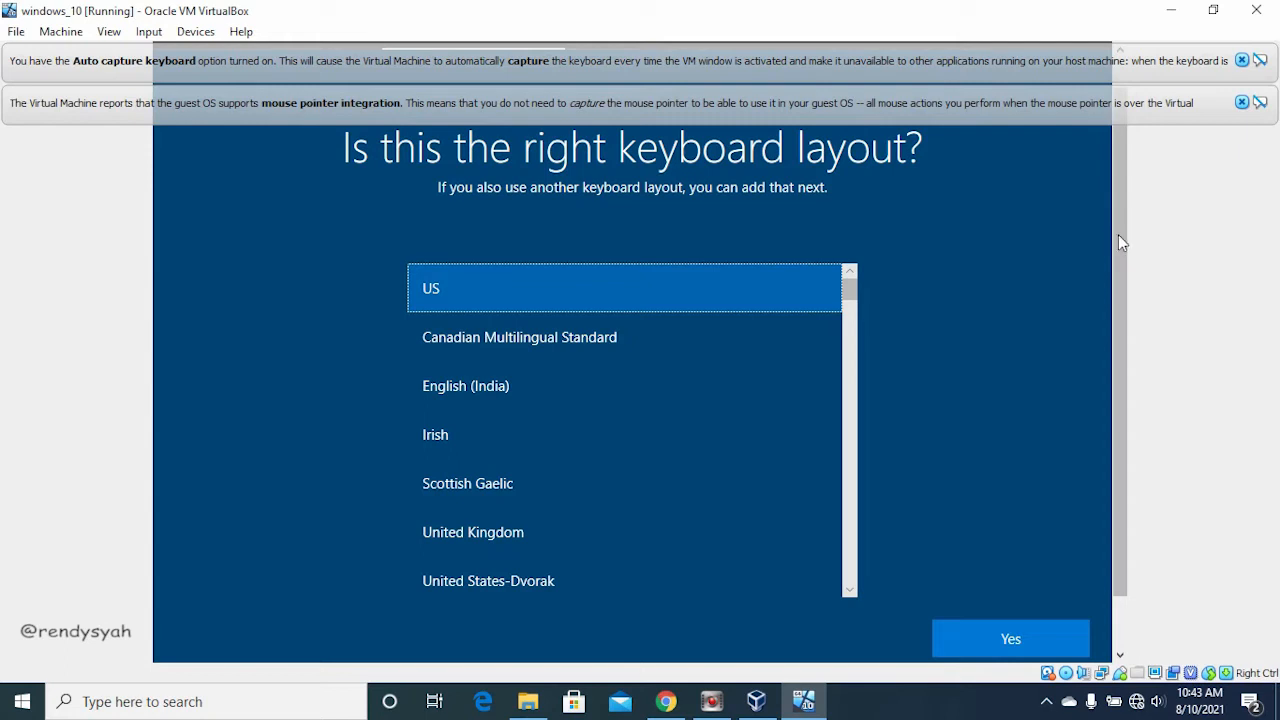
drag(1118, 240, 1121, 252)
click(1014, 590)
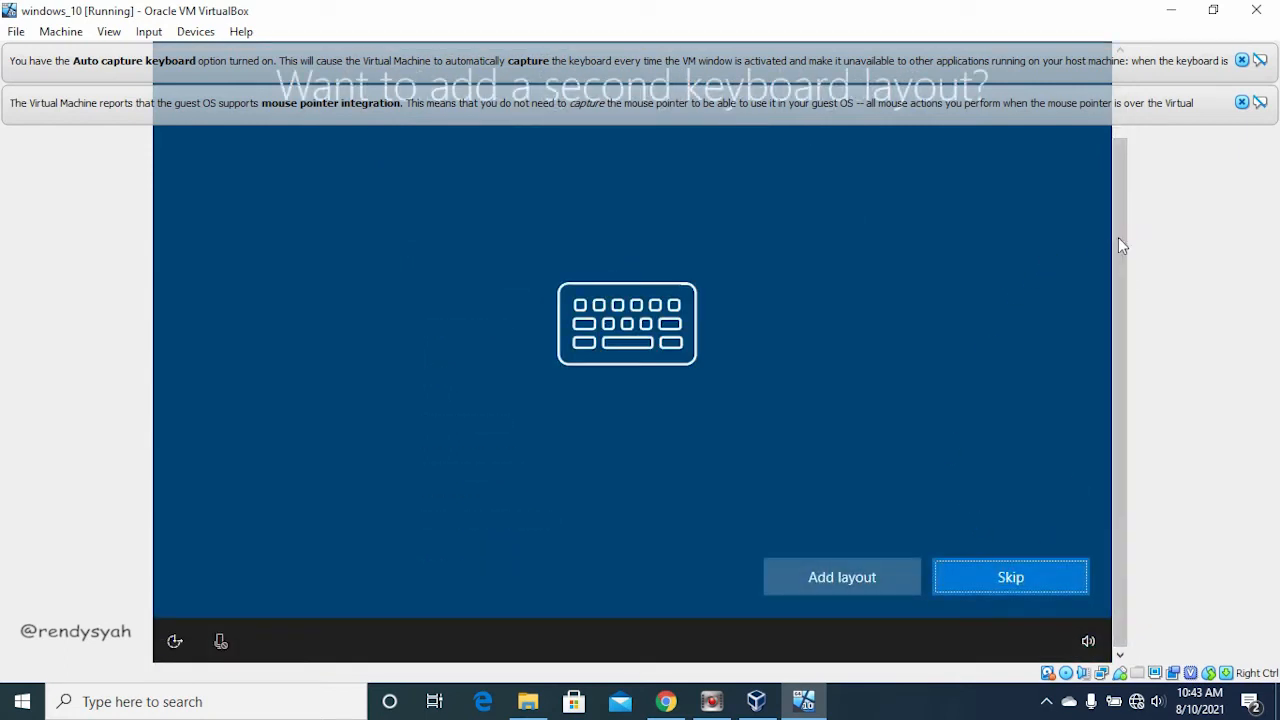
drag(1121, 235, 1120, 191)
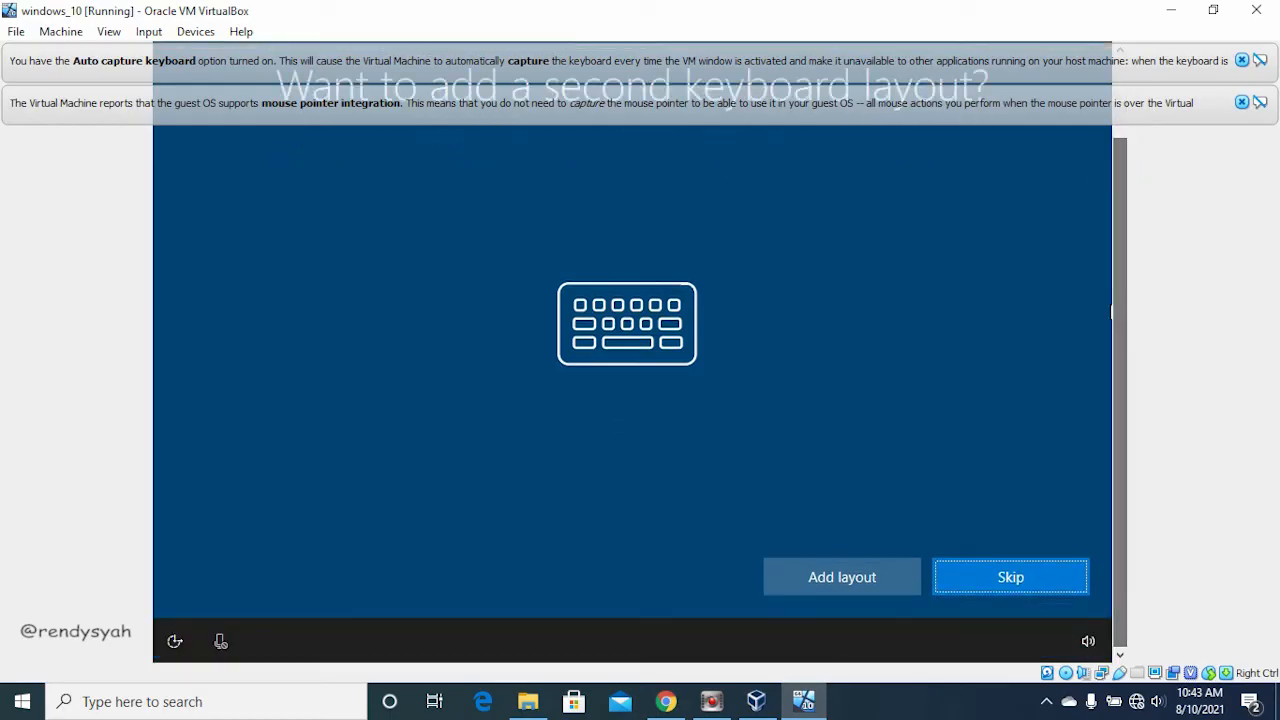
click(1012, 590)
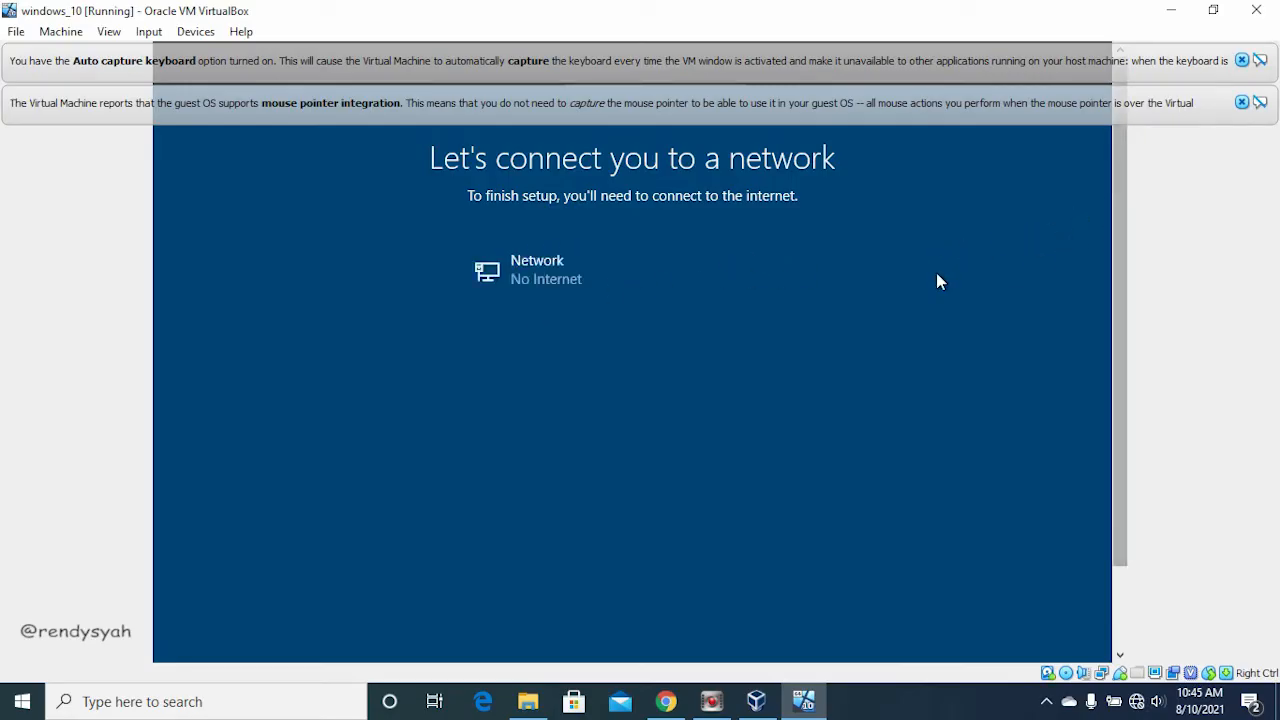
Step: Choose to go on without internet and continue with limited setup
drag(1126, 229, 1123, 426)
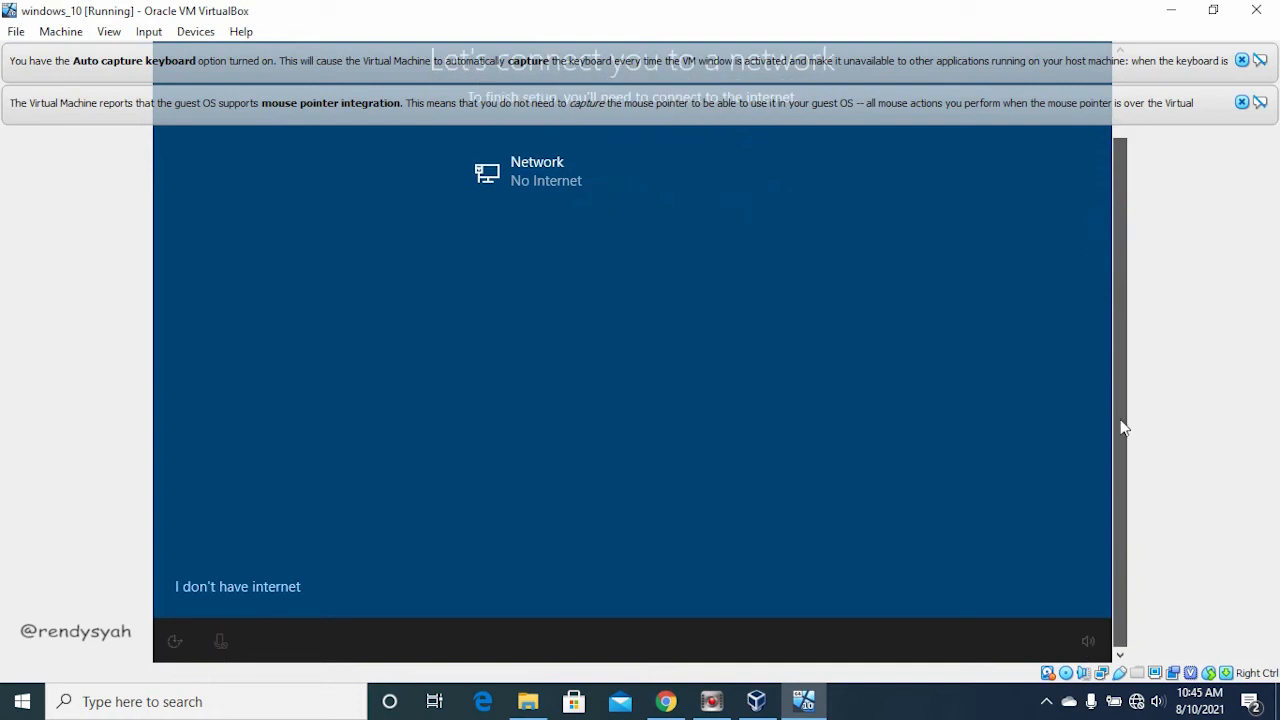
click(236, 592)
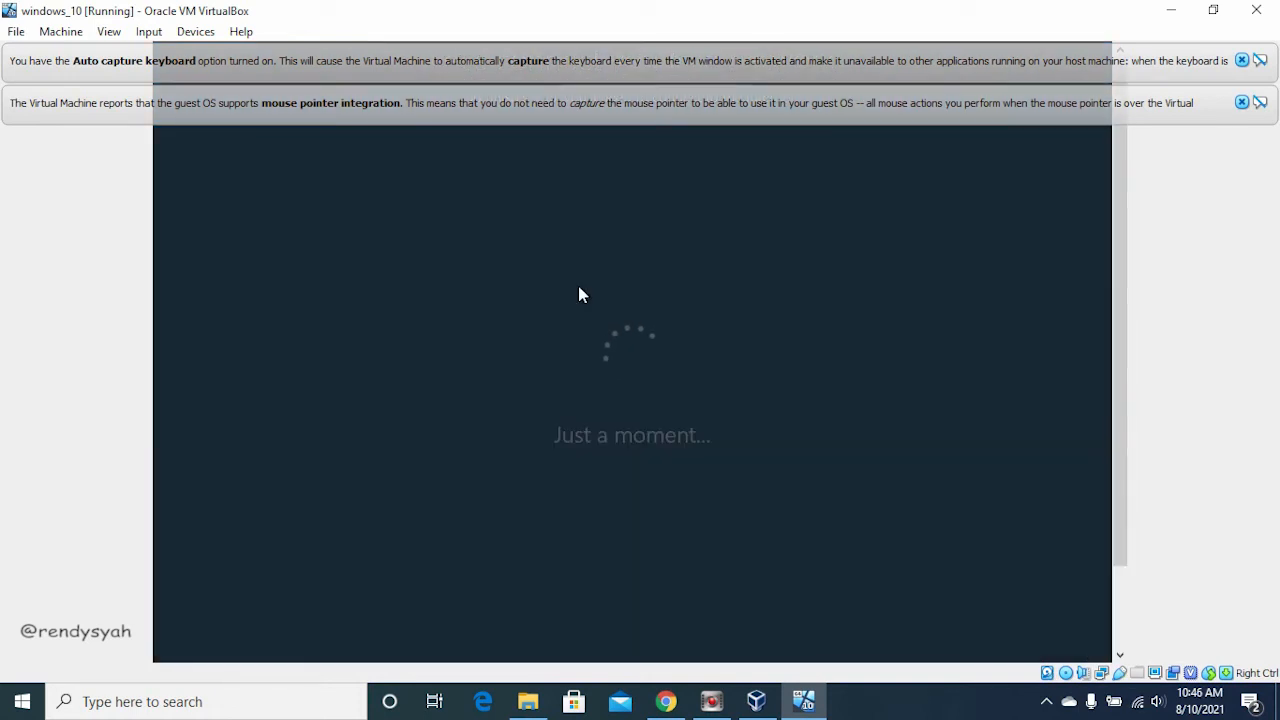
drag(1123, 209, 1128, 158)
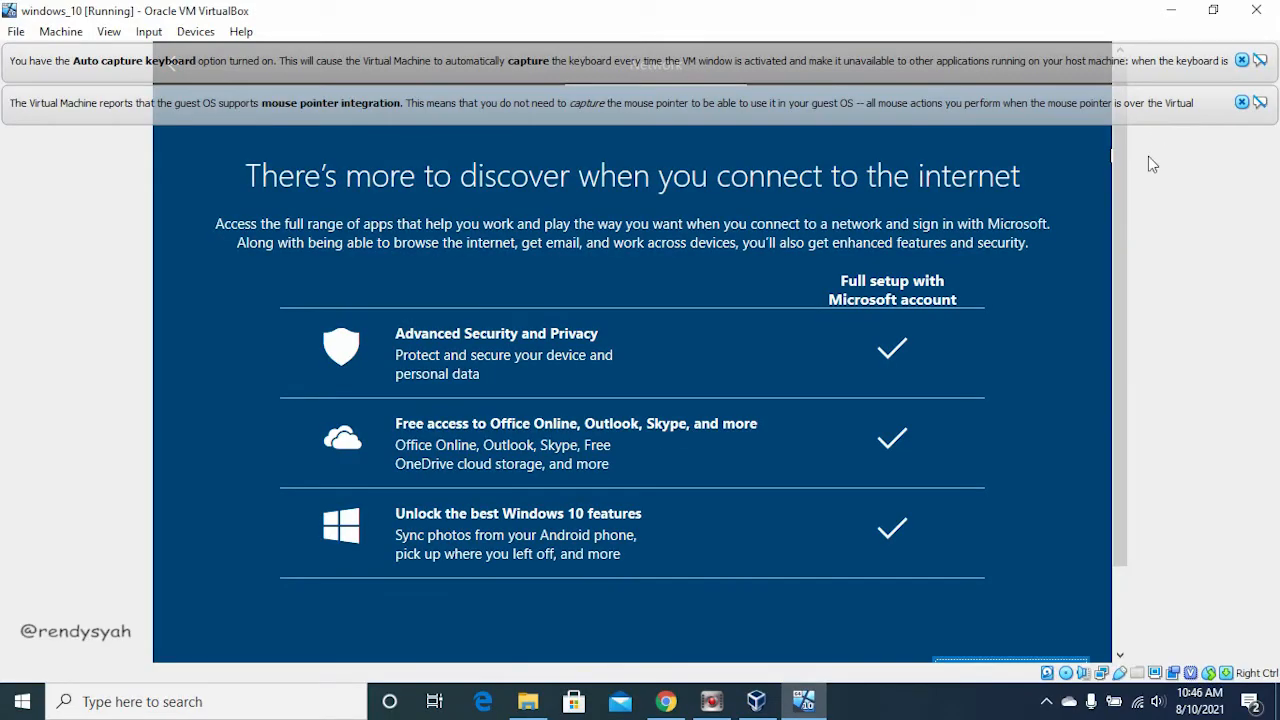
drag(1122, 166, 1148, 335)
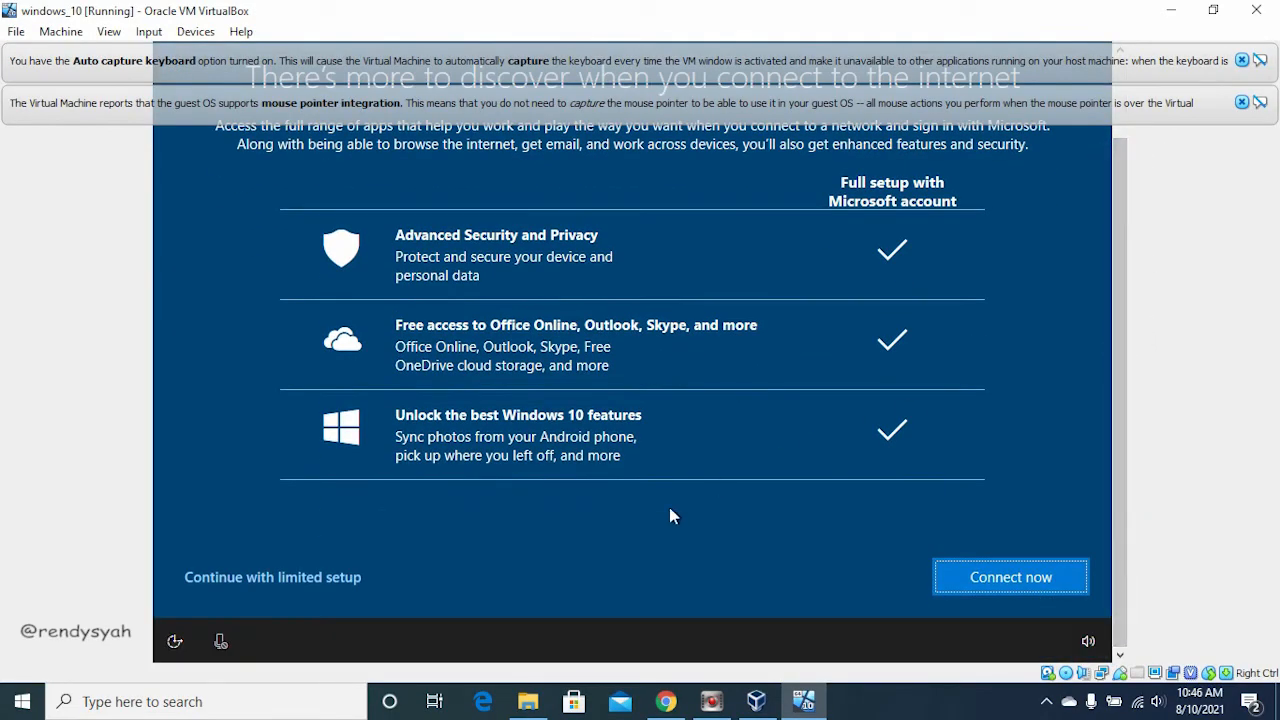
drag(1122, 240, 1146, 130)
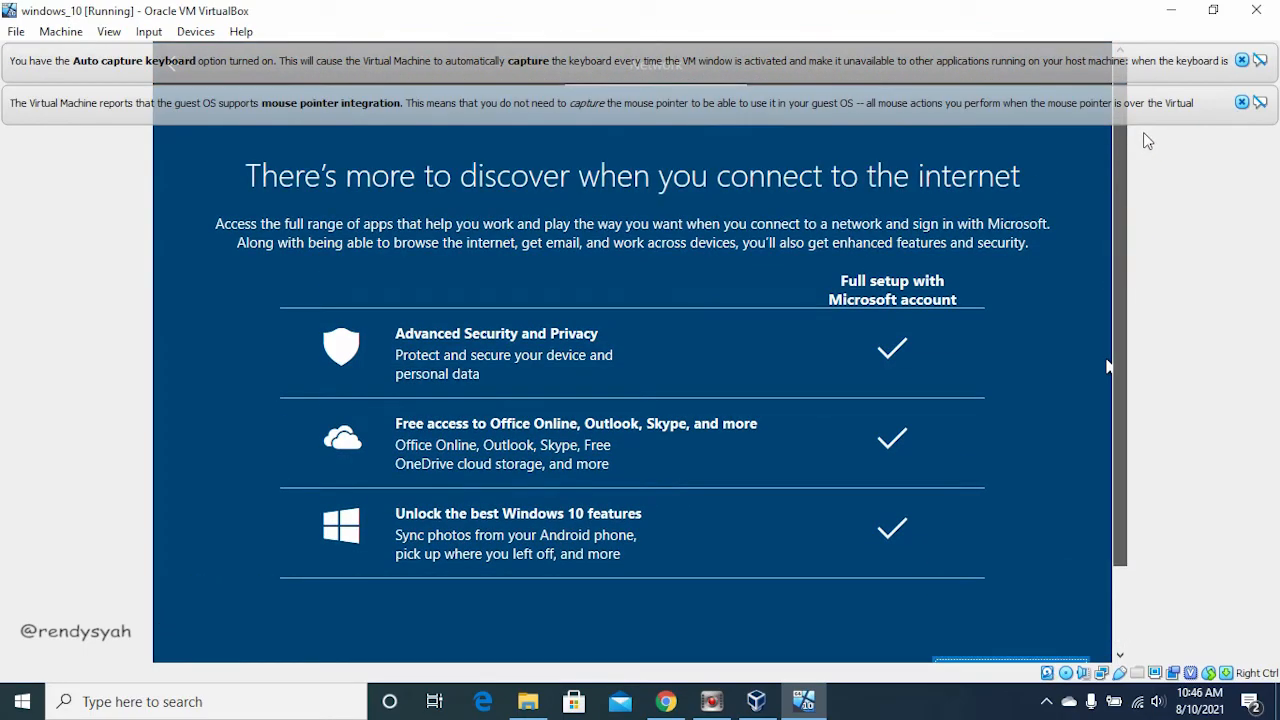
drag(1146, 143, 1153, 334)
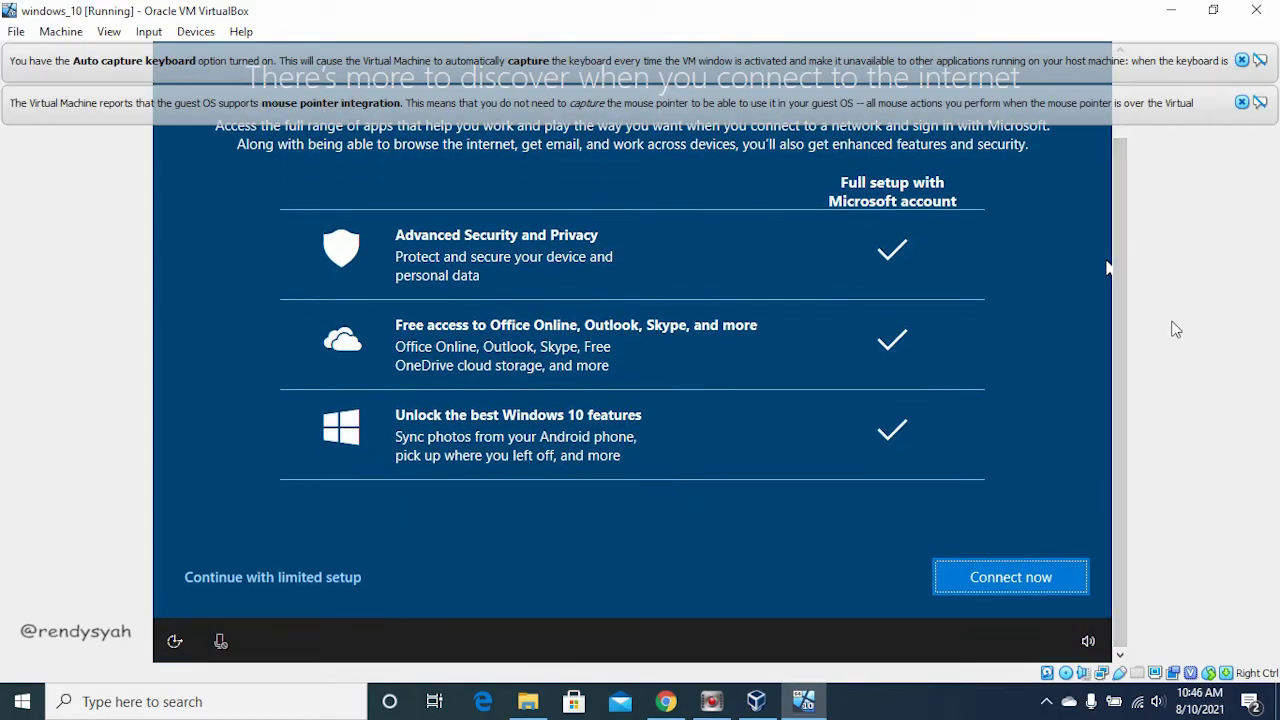
click(287, 573)
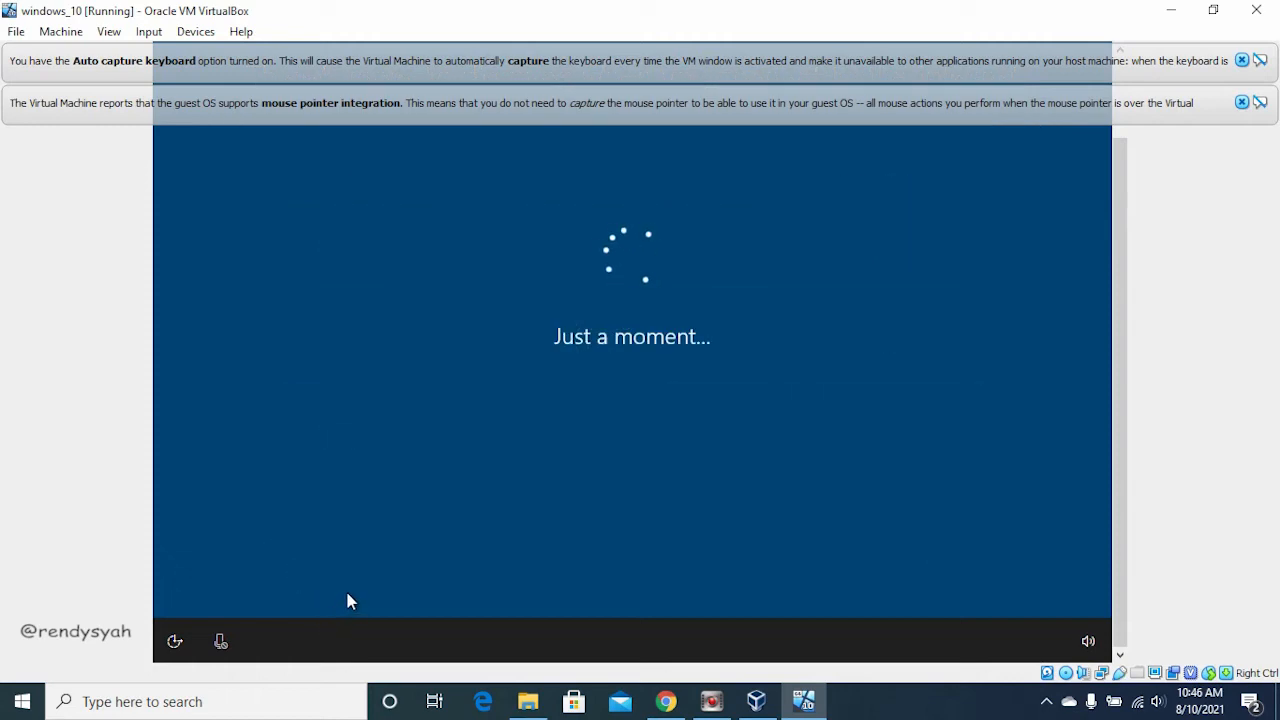
Step: Enter the user's full name for the PC account and leave its password blank
click(1120, 177)
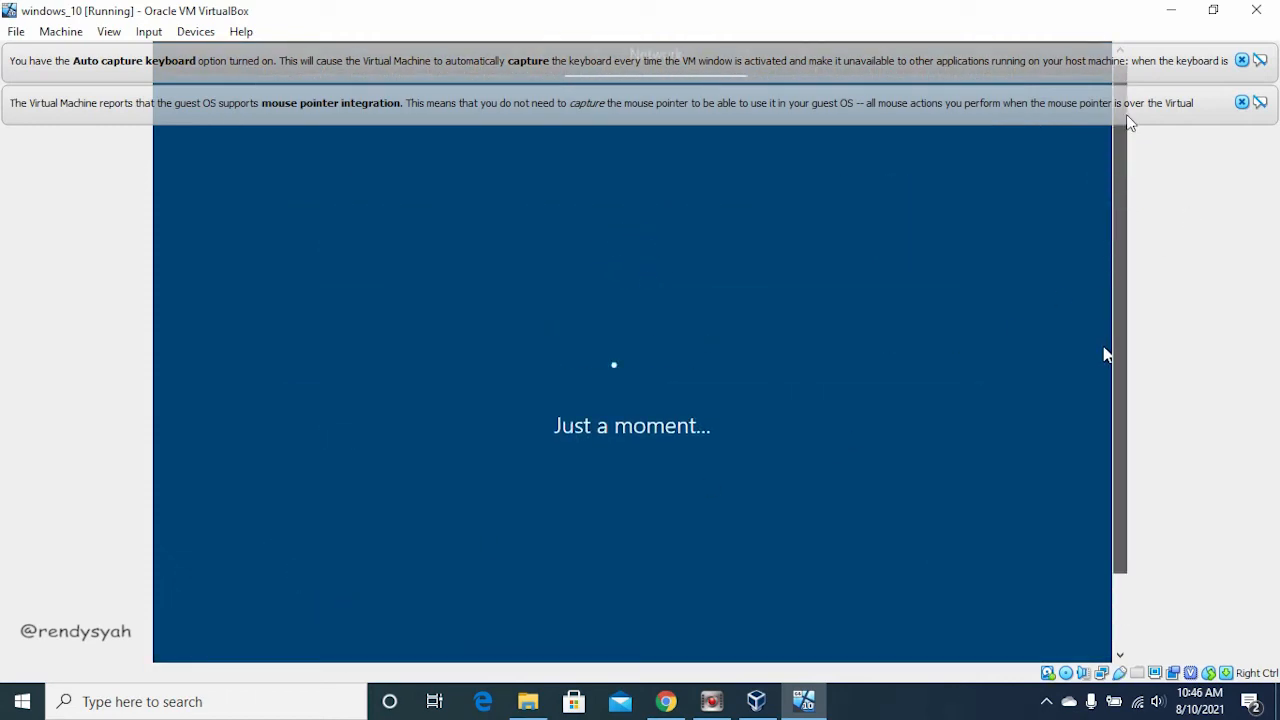
drag(1127, 115, 1119, 234)
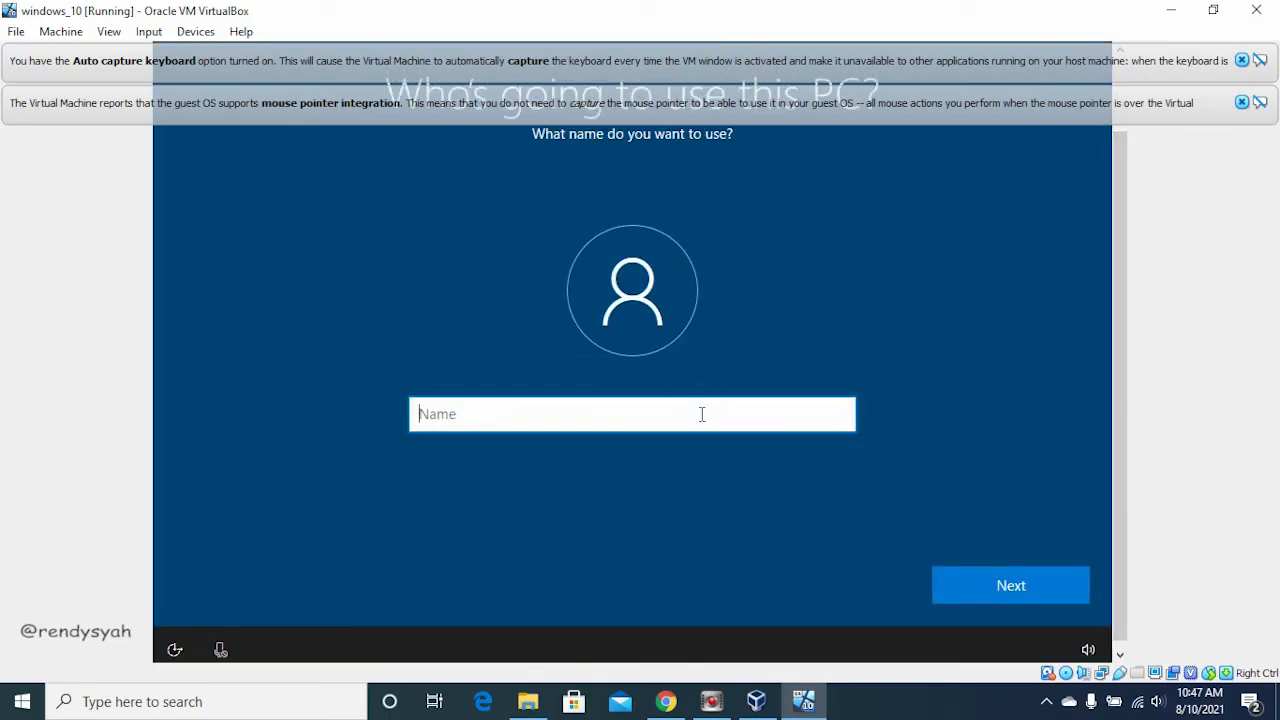
text(Re)
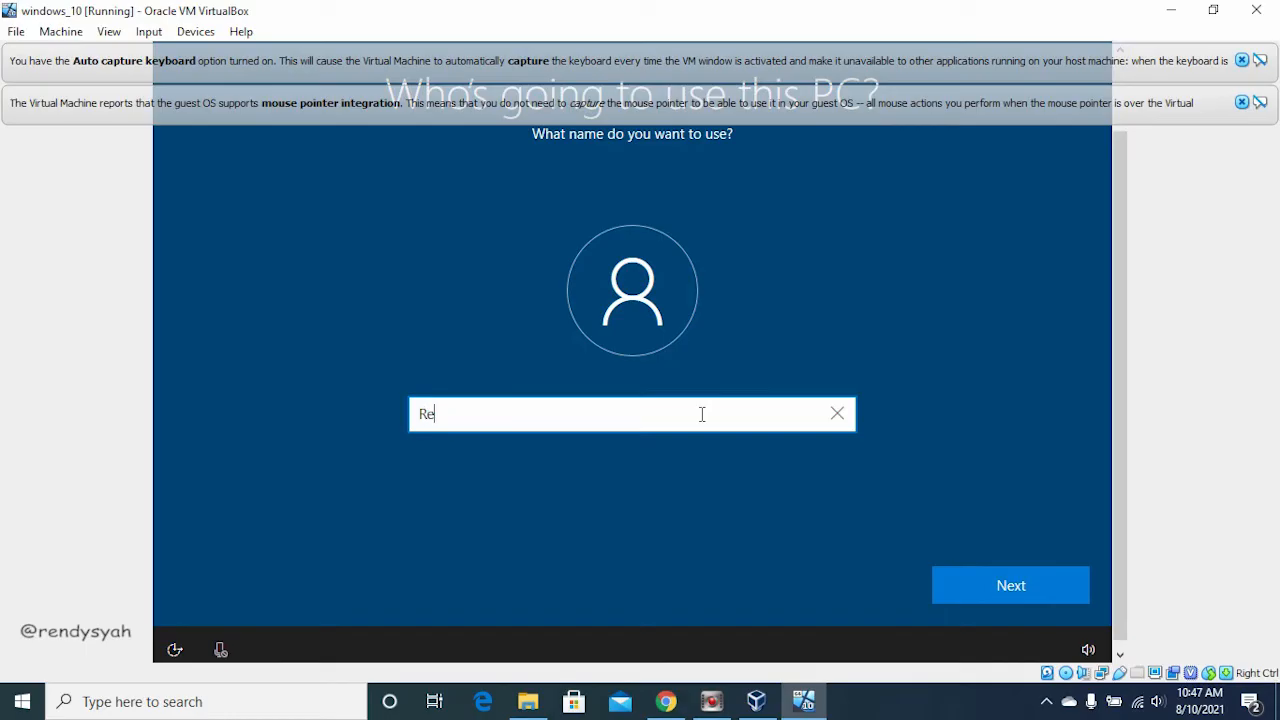
text(nd)
text(y)
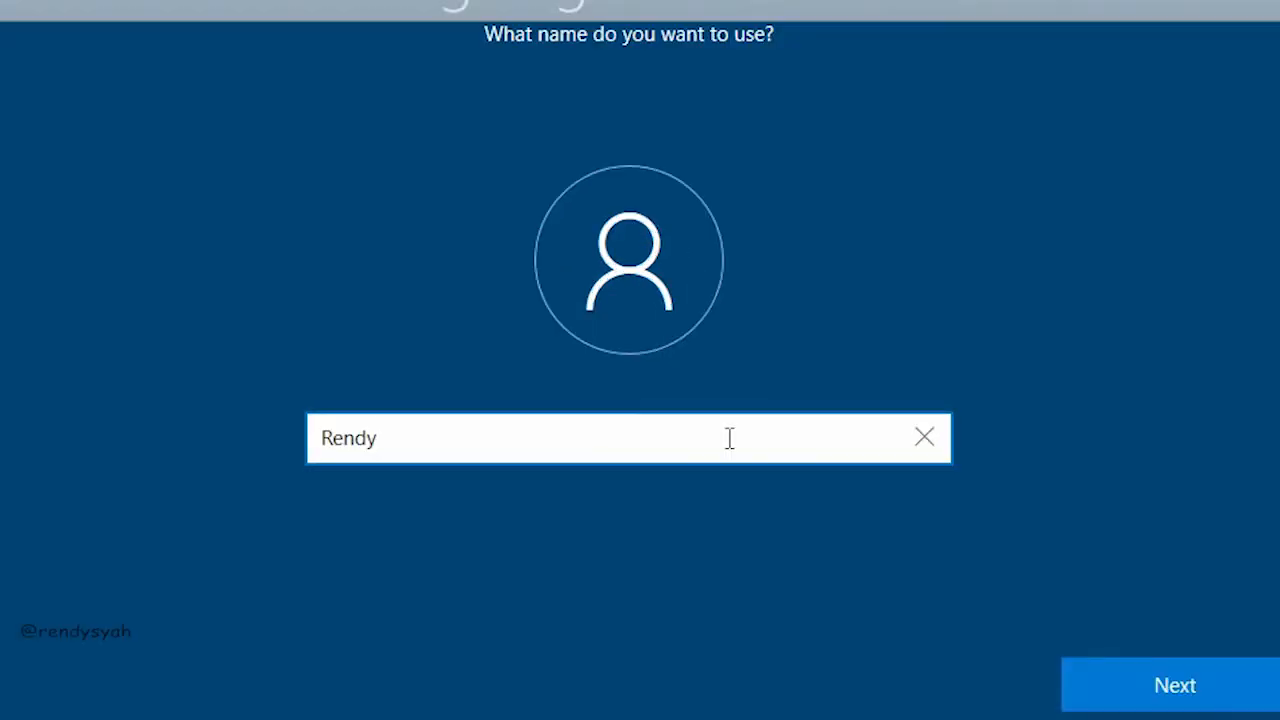
text( SYahputra)
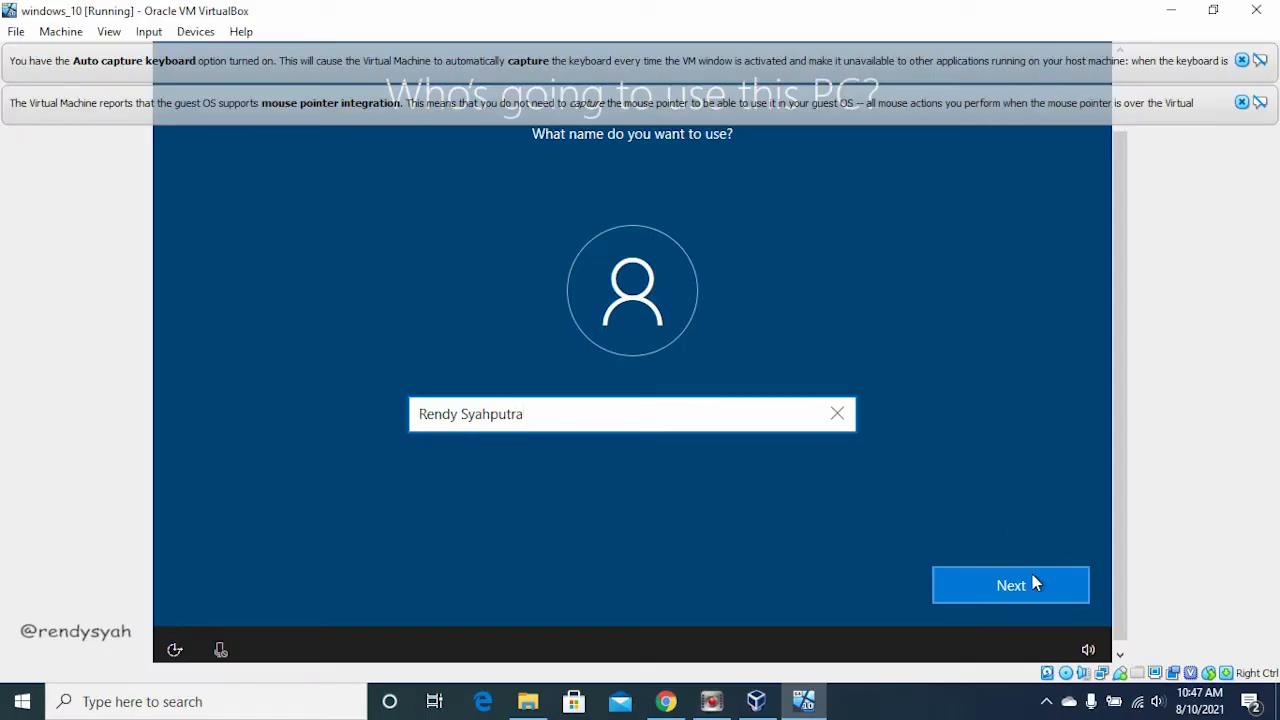
click(1213, 686)
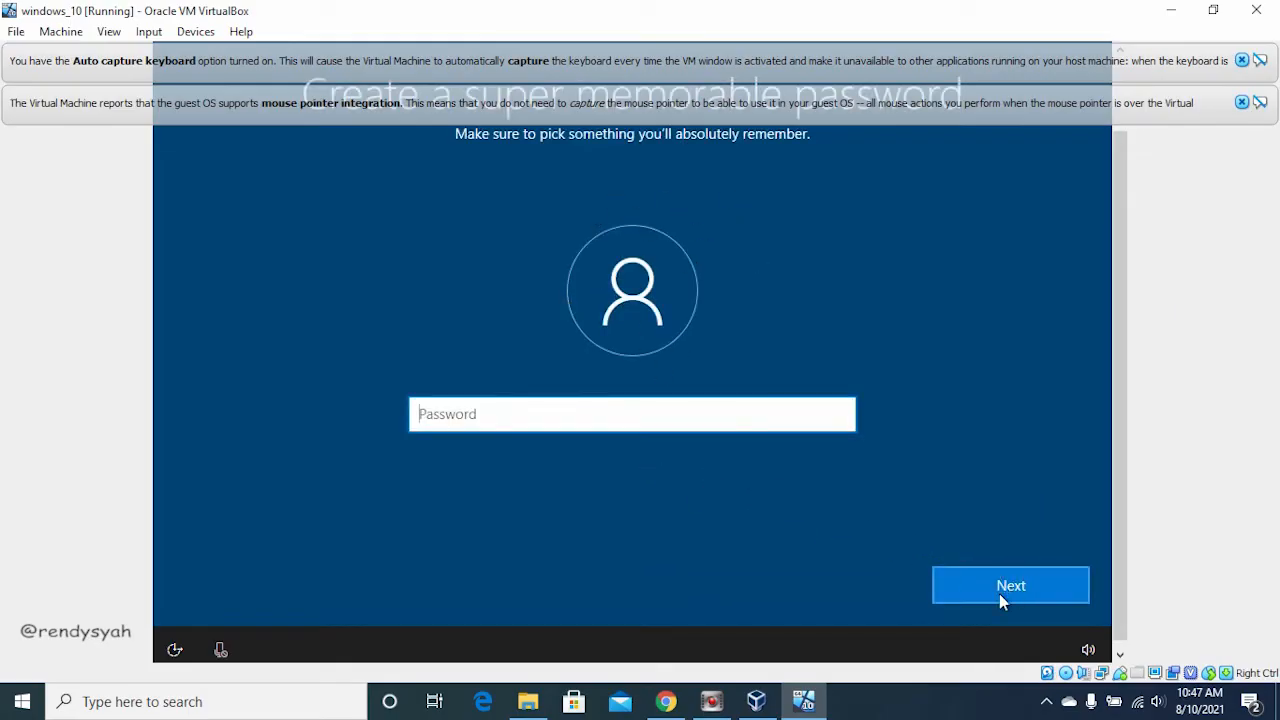
click(999, 590)
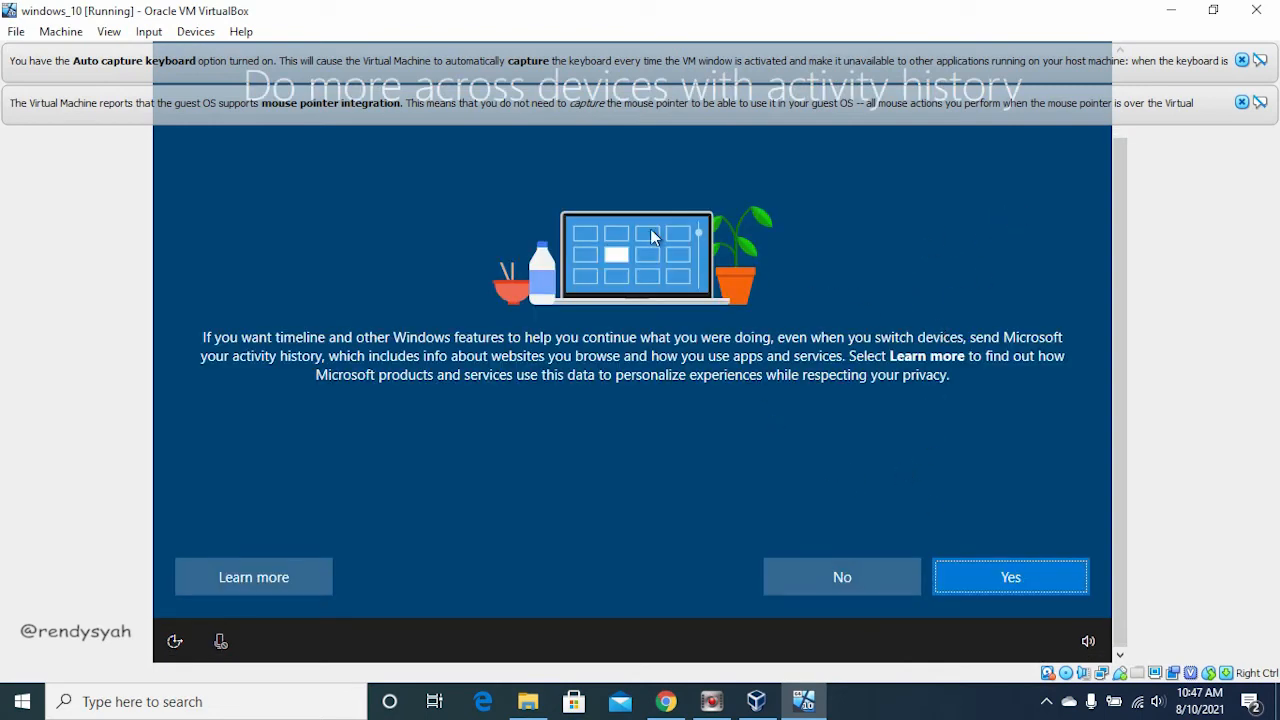
Step: Agree to send activity history to Microsoft and accept the device privacy settings at their defaults
drag(1123, 281, 1092, 289)
click(977, 571)
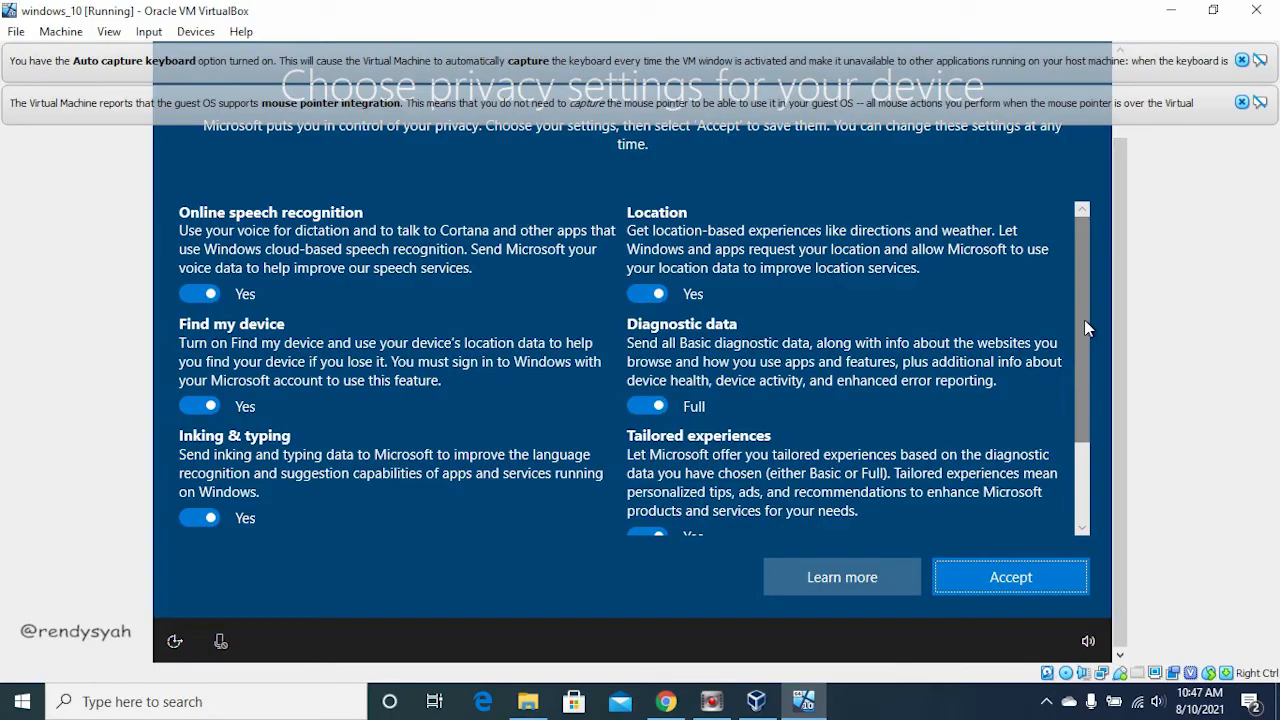
drag(1087, 313, 1081, 230)
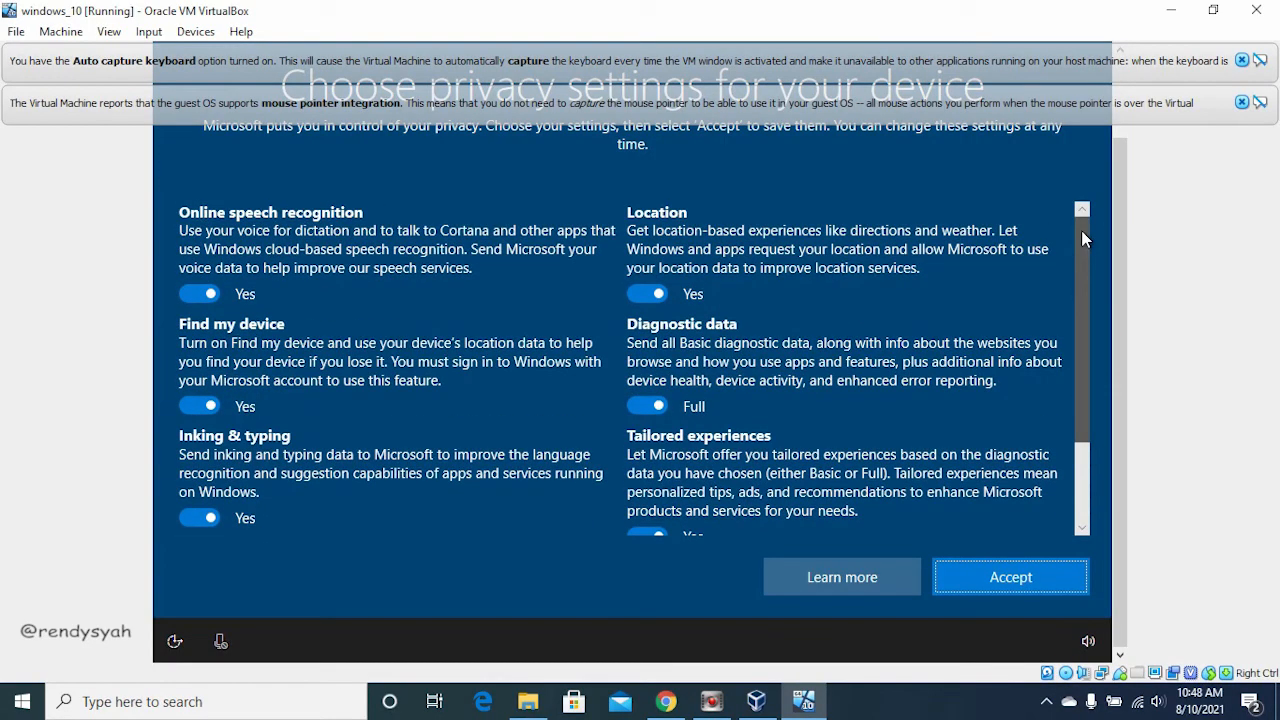
click(1241, 102)
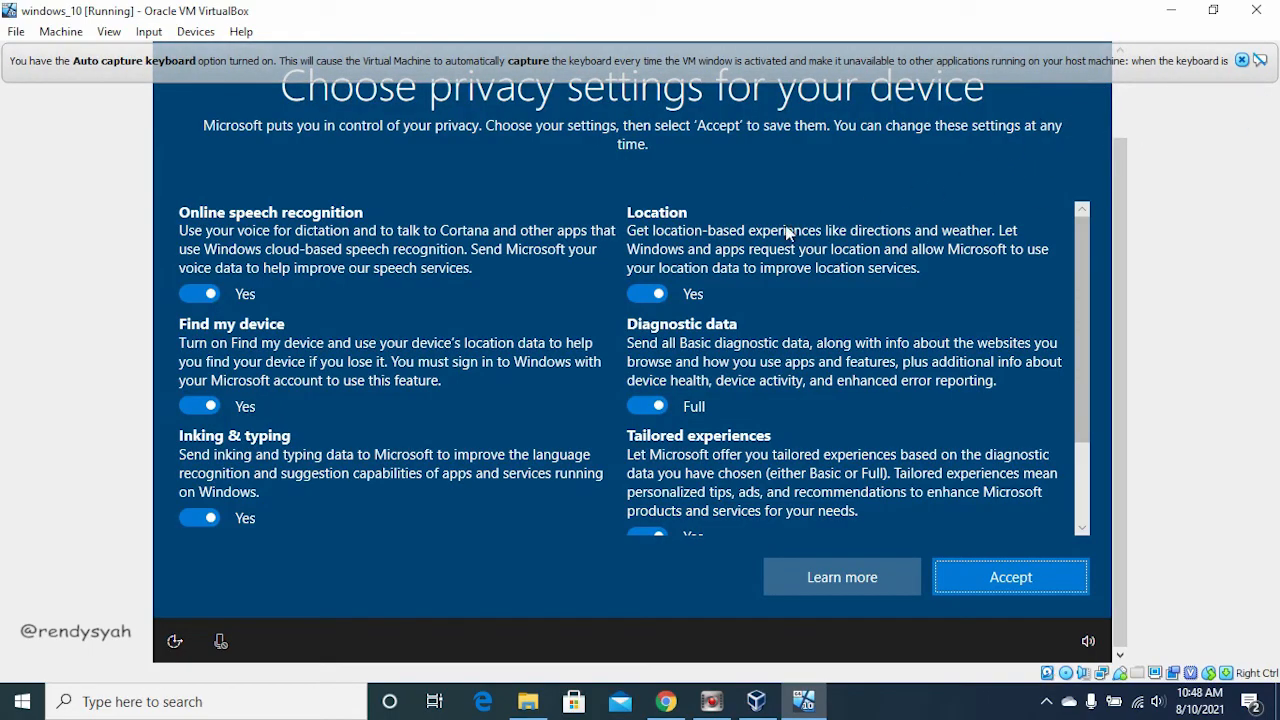
click(1020, 577)
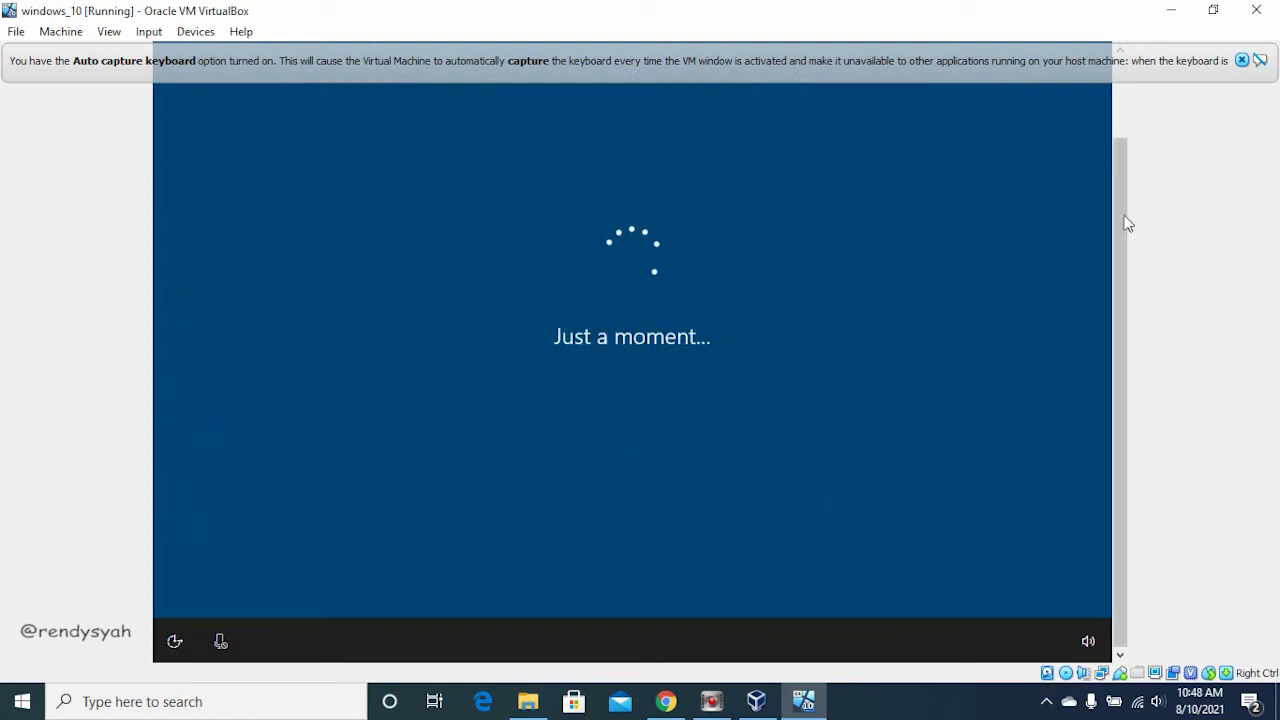
Step: Dismiss the virtual machine's notice about the Auto capture keyboard option
drag(1122, 205, 1120, 106)
click(1241, 60)
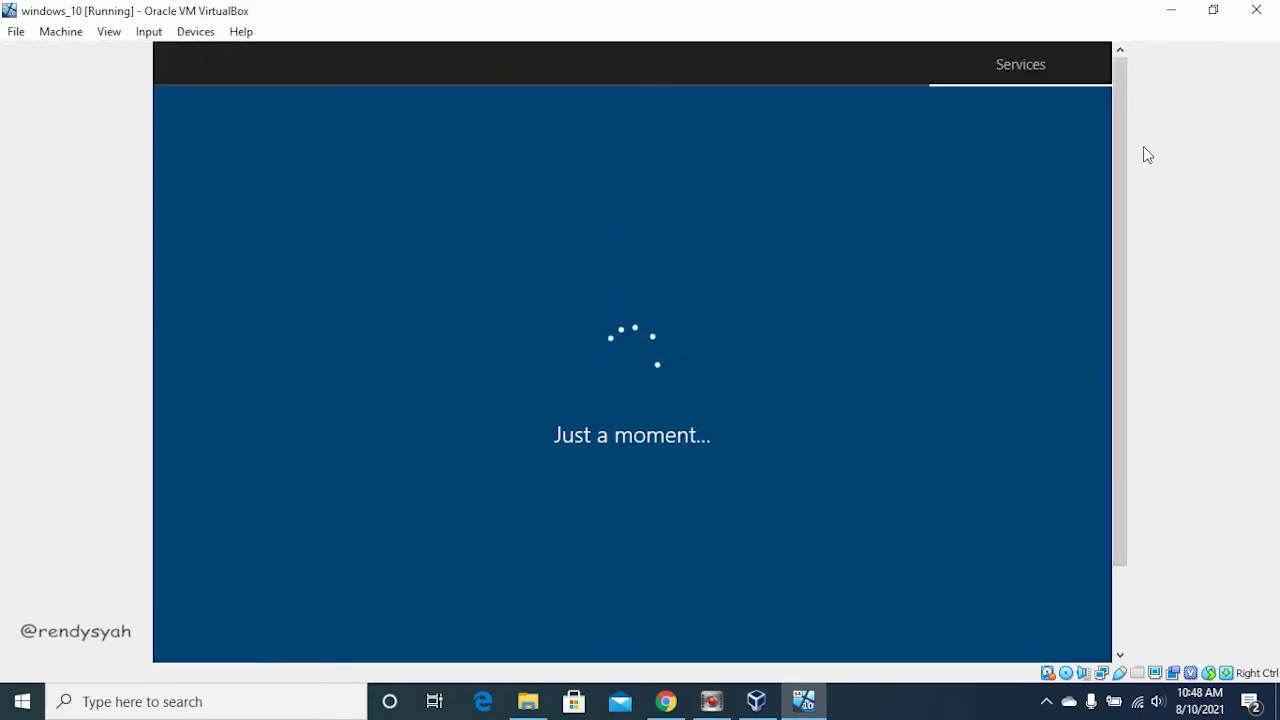
drag(1113, 112, 1113, 47)
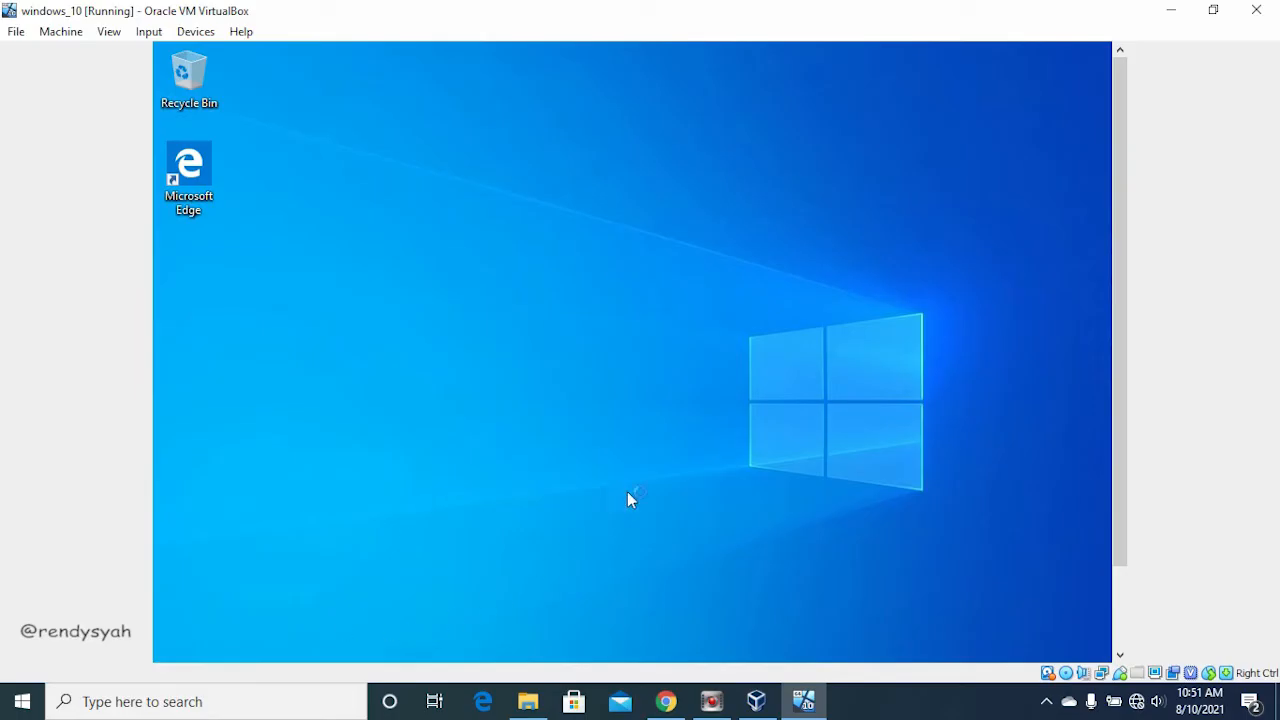
Step: Close the network discoverability prompt without choosing an option and look over the guest desktop and its taskbar
mouse_move(1120, 324)
mouse_down()
mouse_move(1121, 449)
mouse_move(1109, 323)
mouse_up()
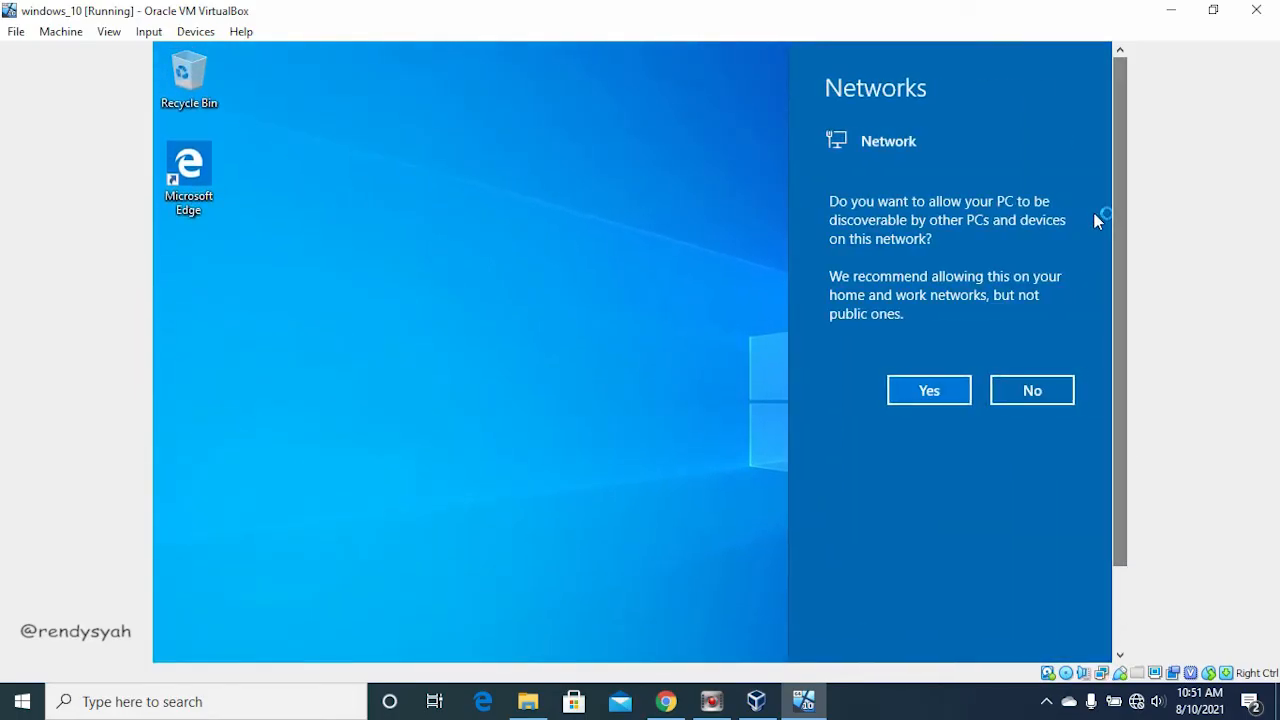
click(542, 352)
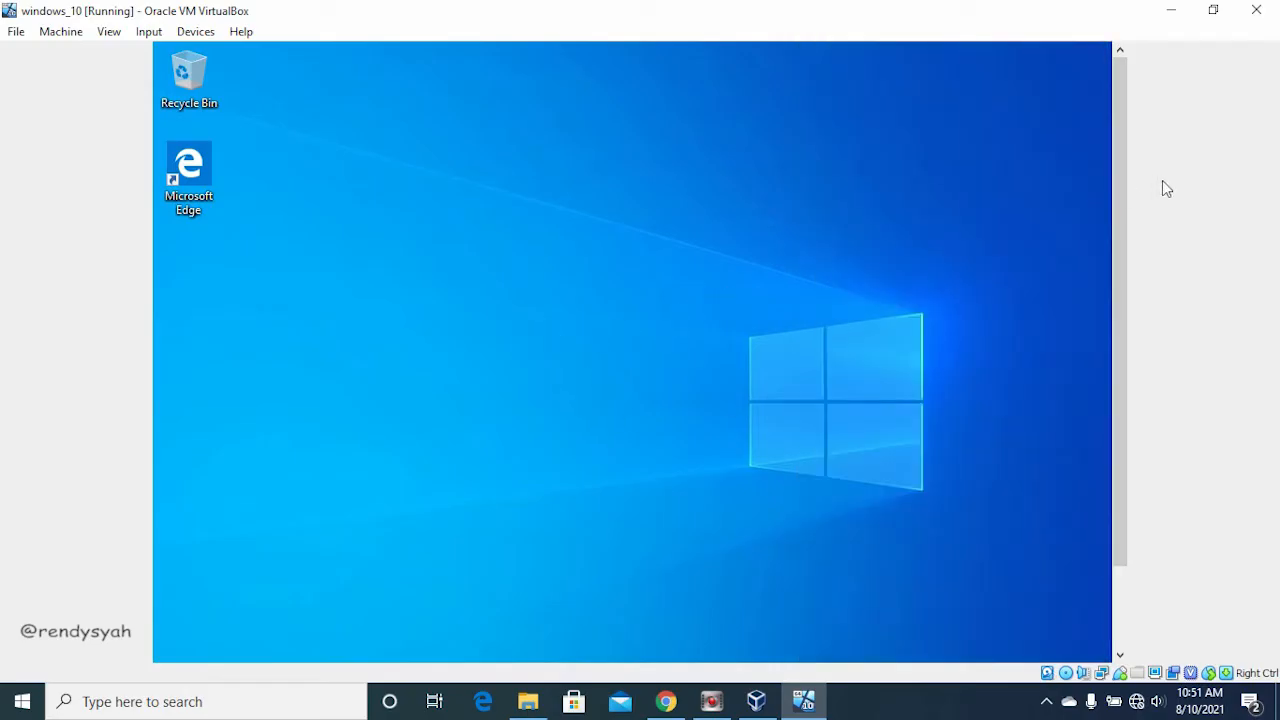
drag(1118, 155, 1142, 333)
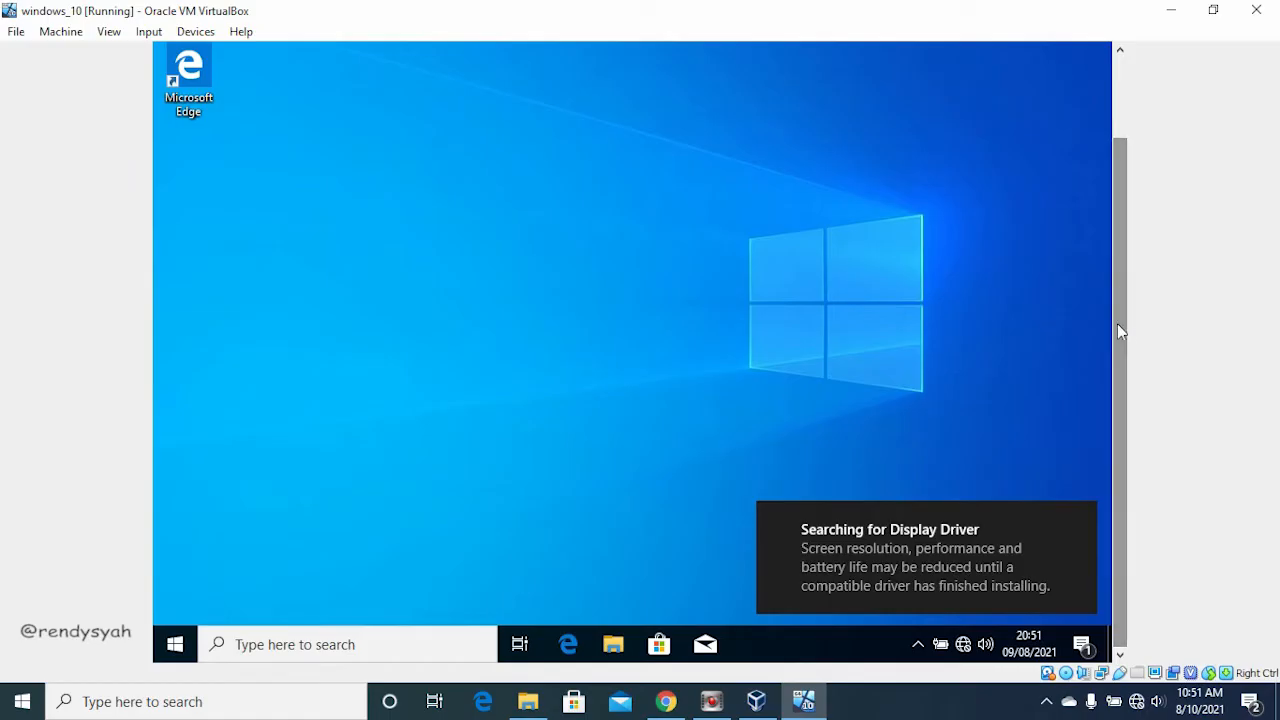
drag(1128, 308, 1121, 350)
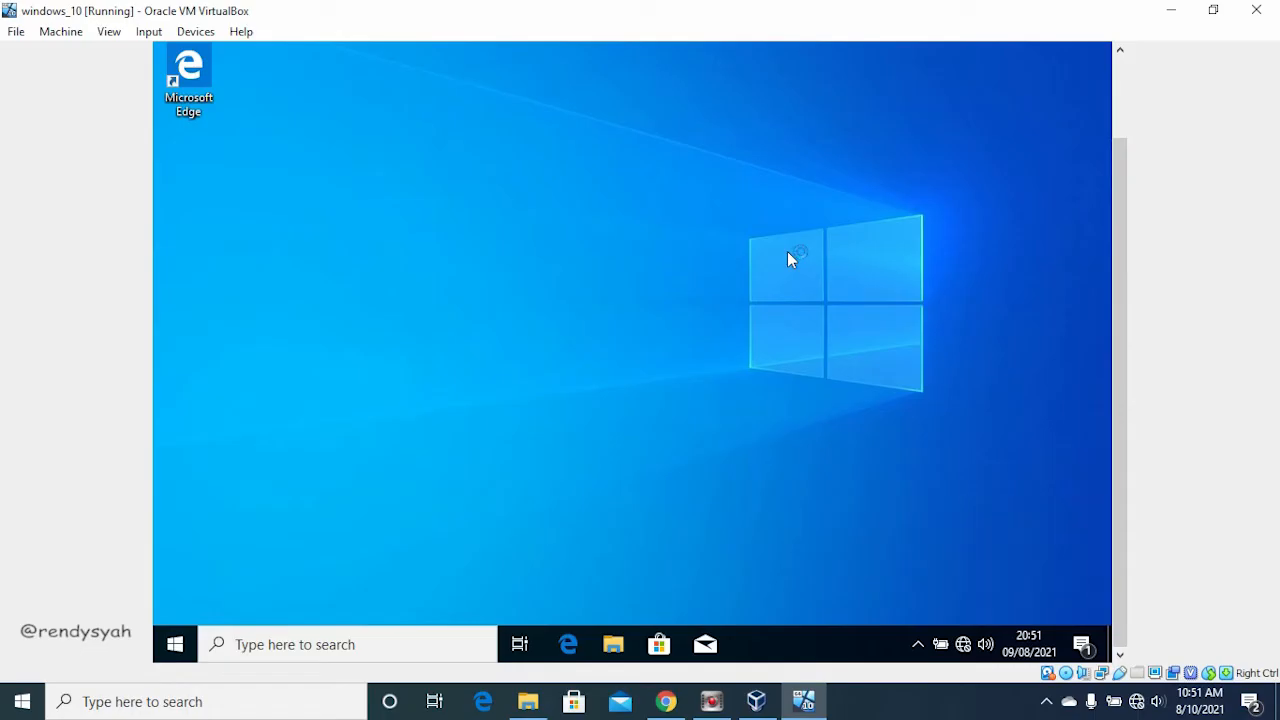
drag(1123, 166, 1133, 136)
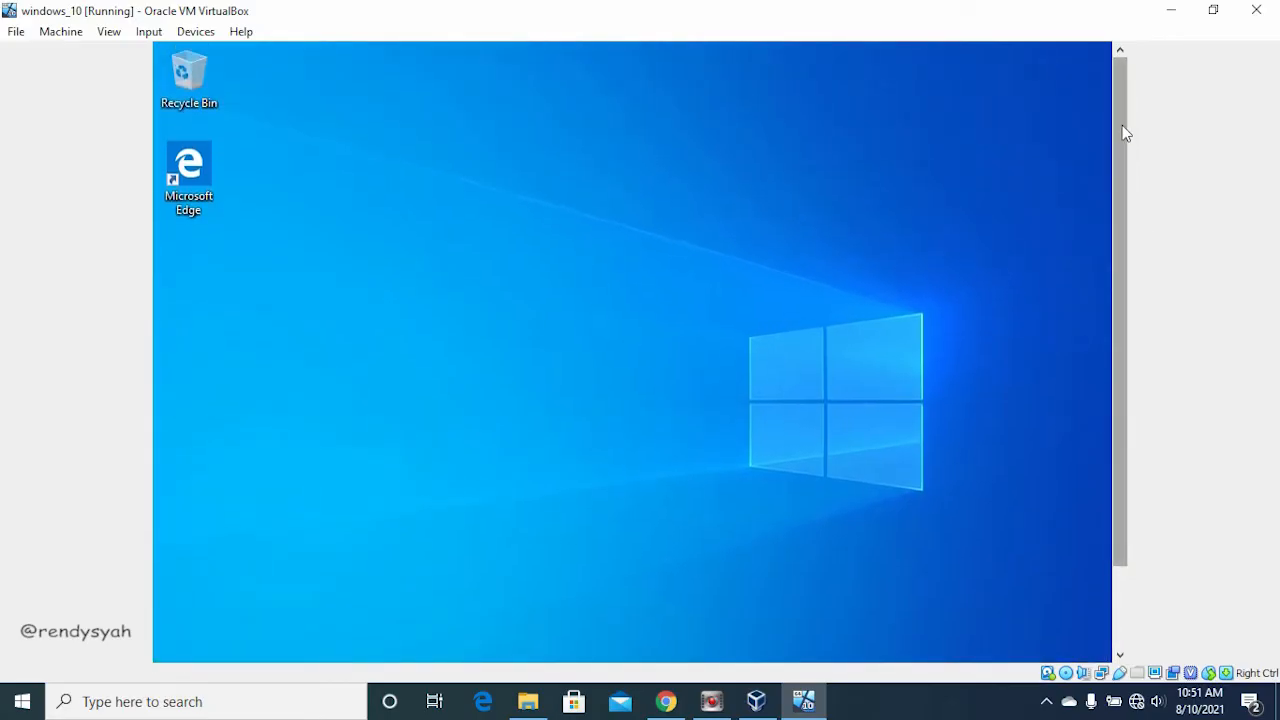
drag(1120, 120, 1128, 271)
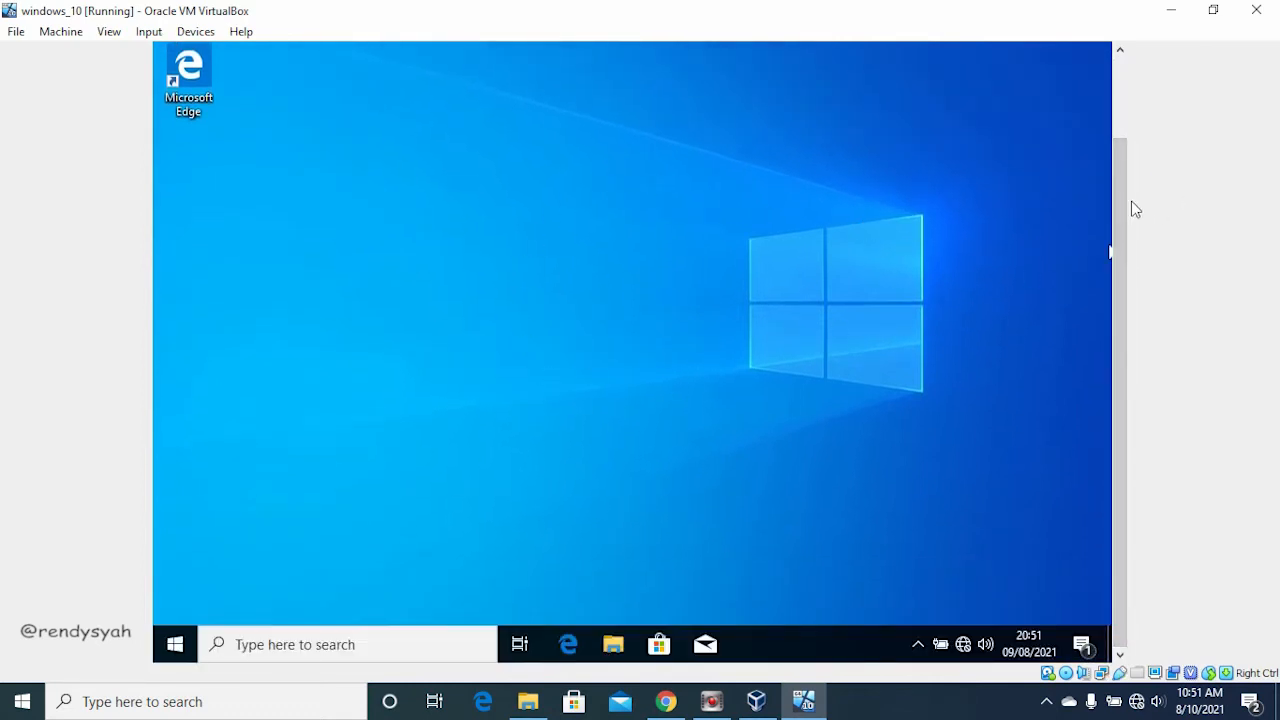
drag(1118, 194, 1151, 254)
drag(1122, 216, 1122, 337)
Step: Open File Explorer in the virtual machine and launch Computer Management for This PC
key(super+e)
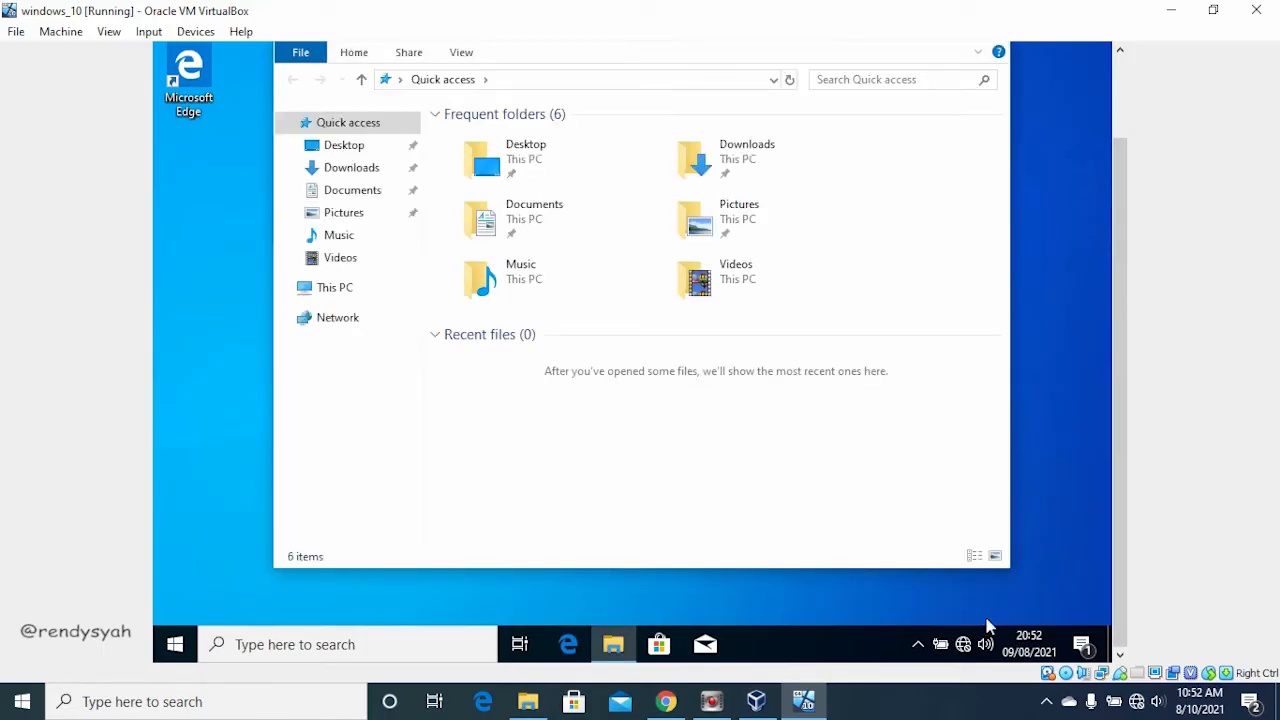
click(340, 297)
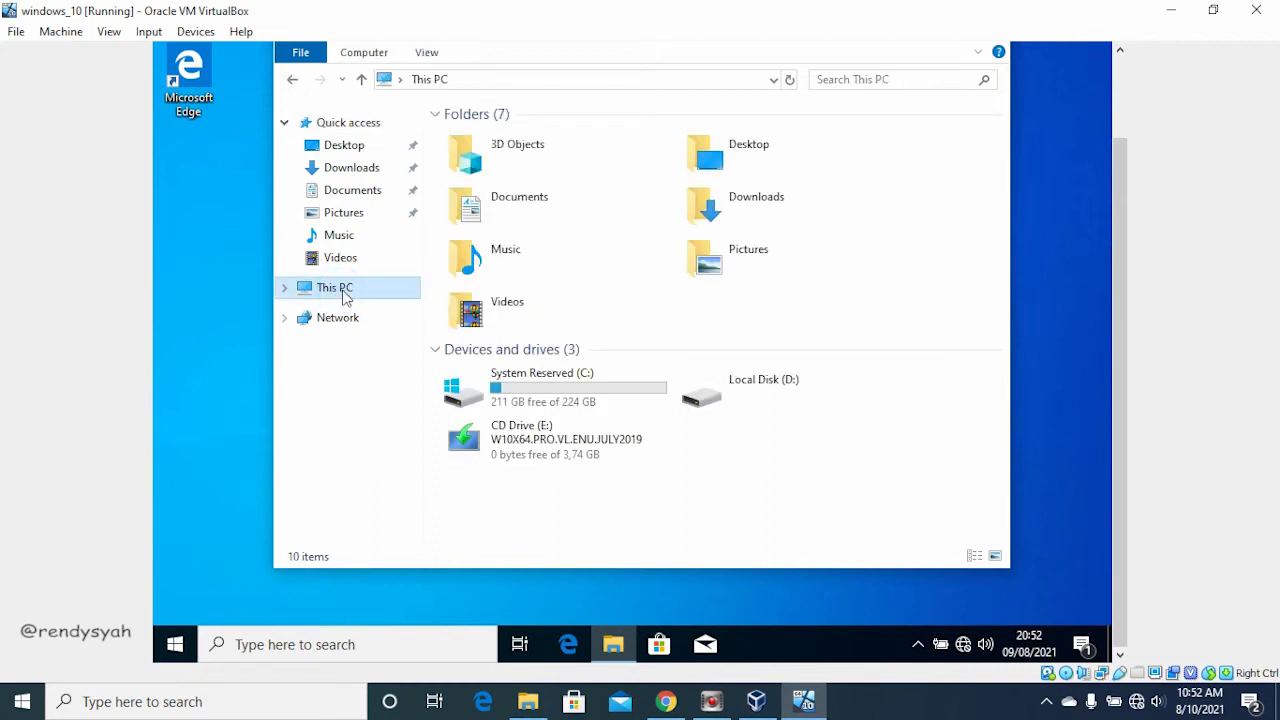
right_click(344, 292)
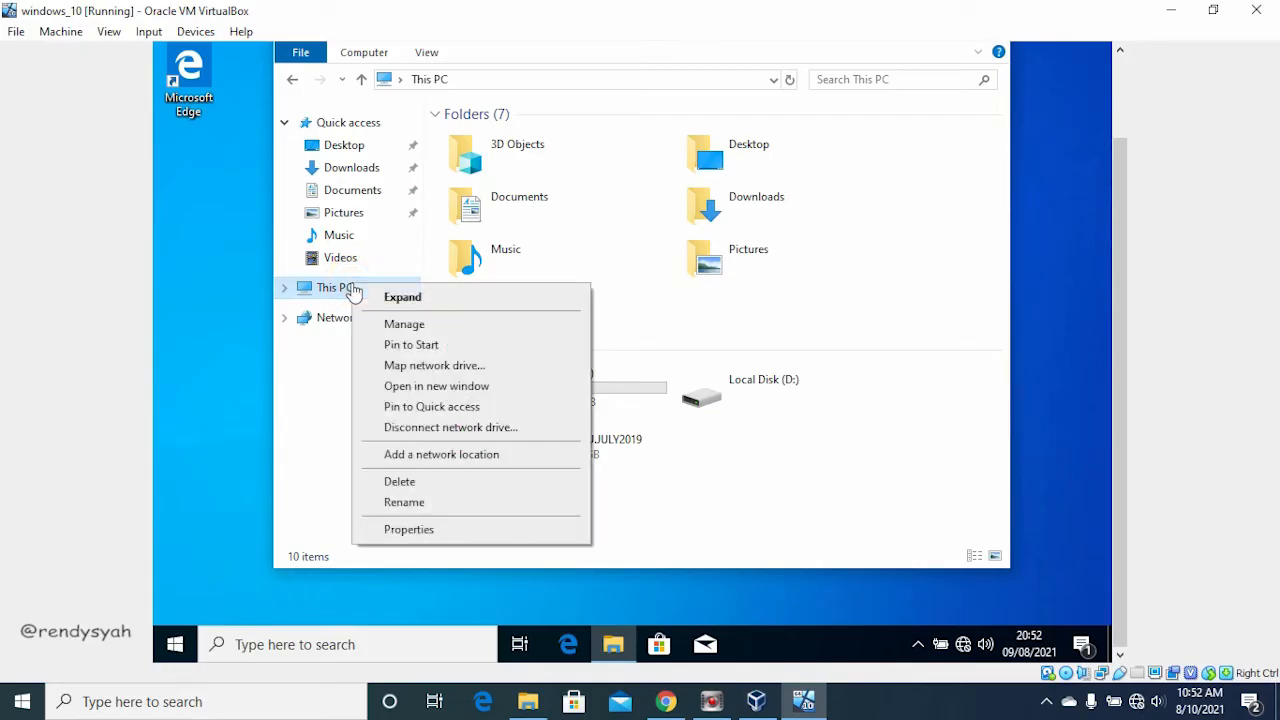
click(412, 325)
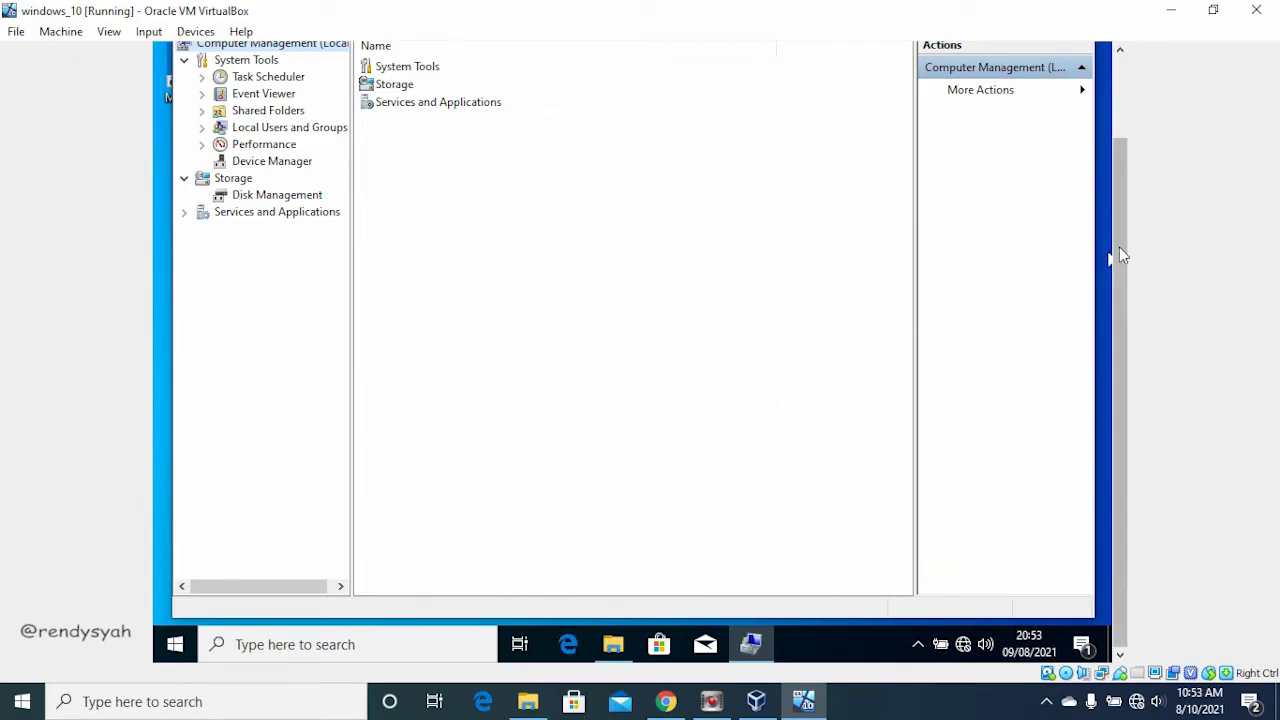
Step: Open Device Manager in the guest and check which display adapter driver is listed under Display adapters
drag(1128, 243, 1114, 163)
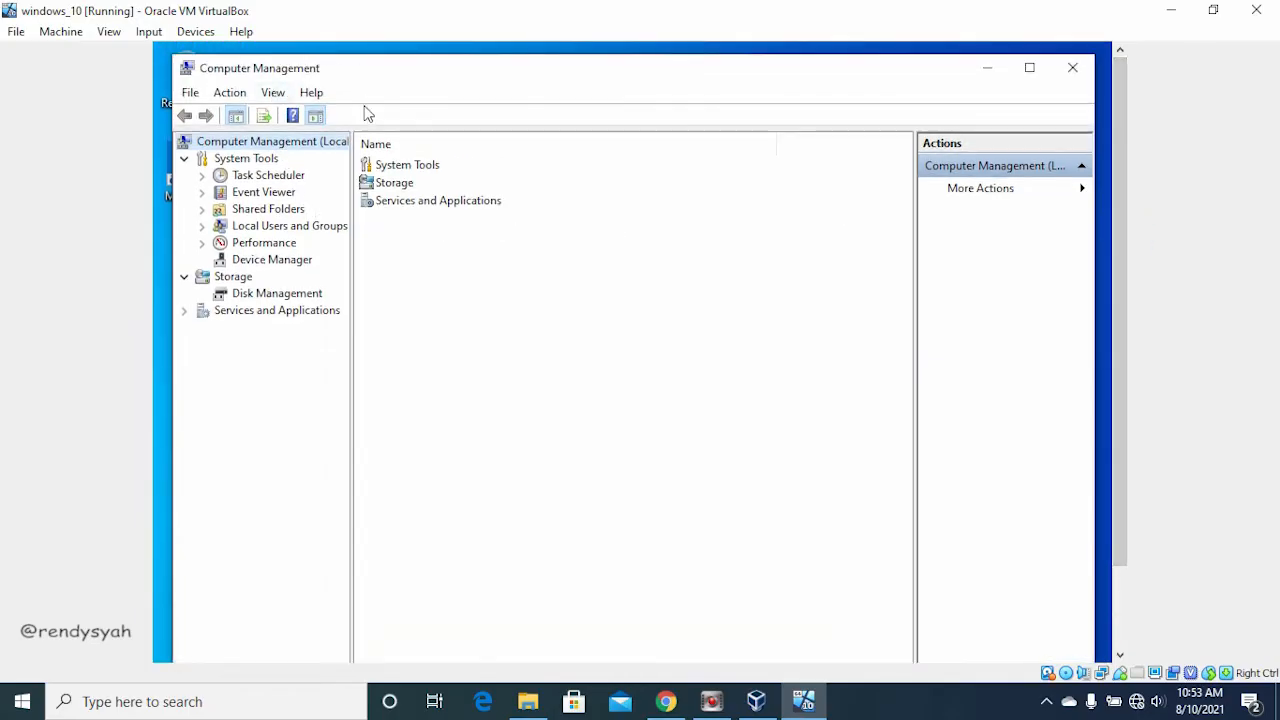
click(272, 259)
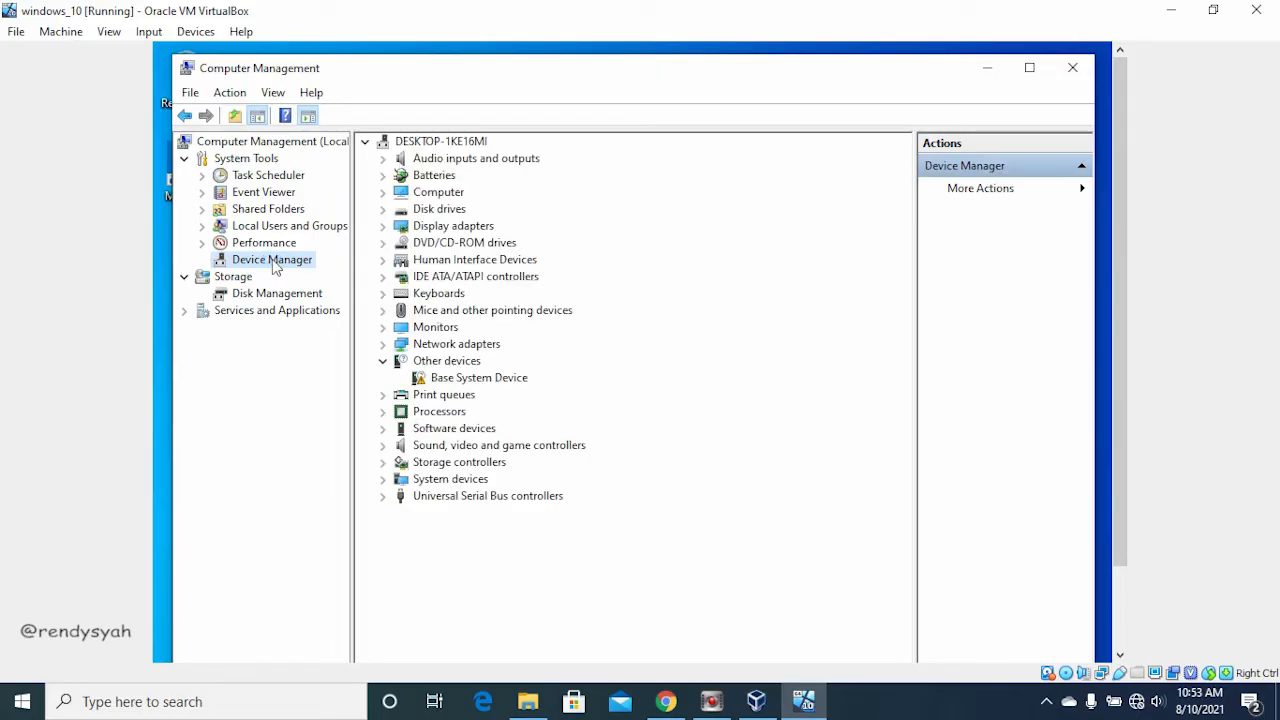
click(384, 226)
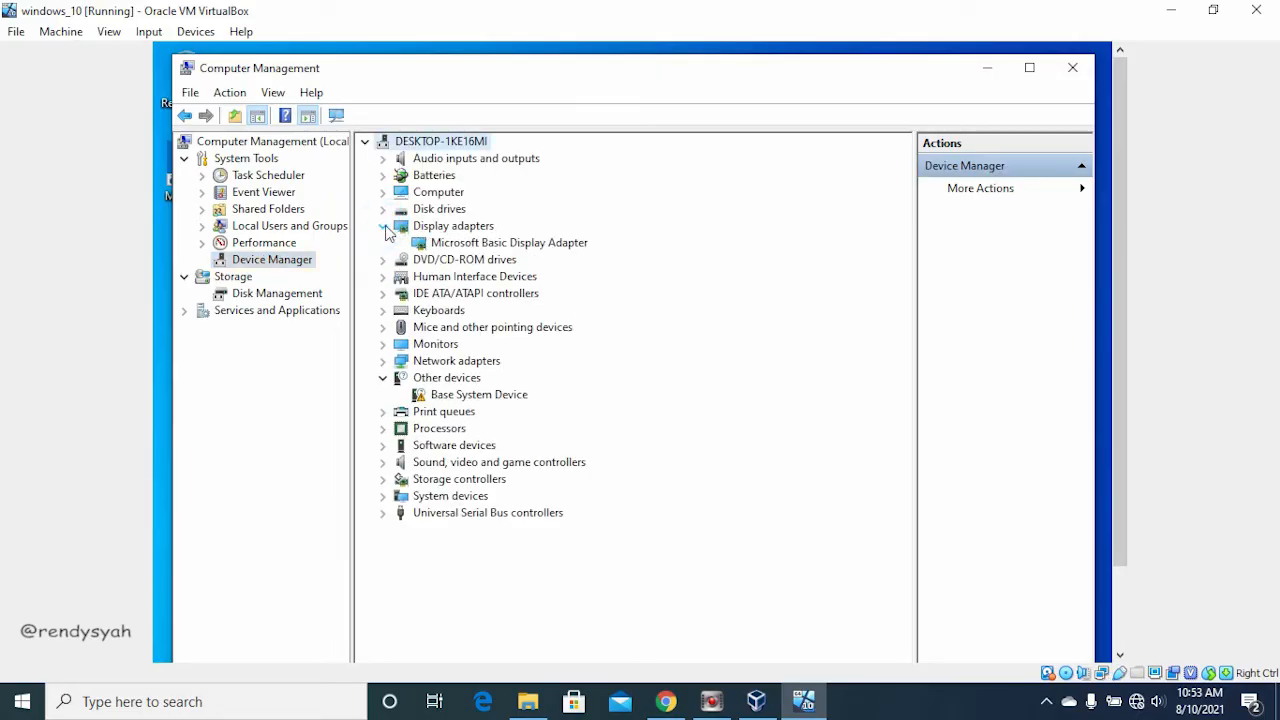
click(500, 245)
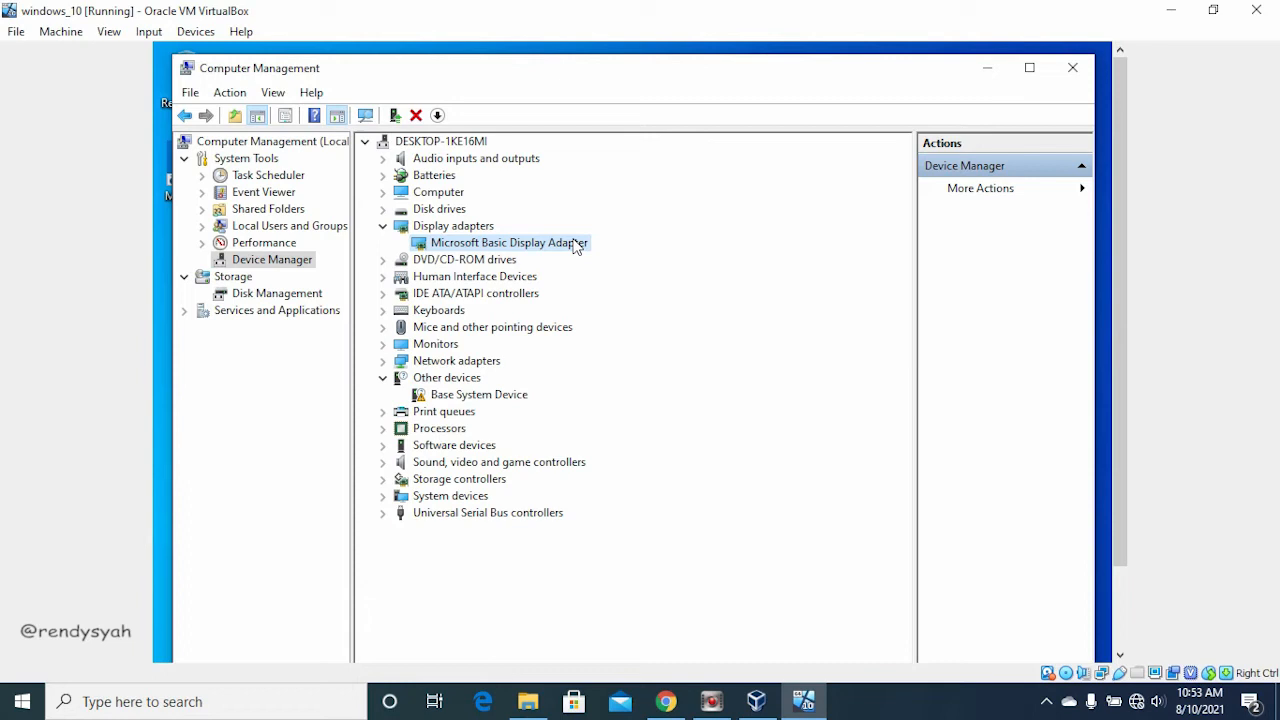
Step: Switch to the host's File Explorer and open Computer Management for the host's This PC
click(533, 706)
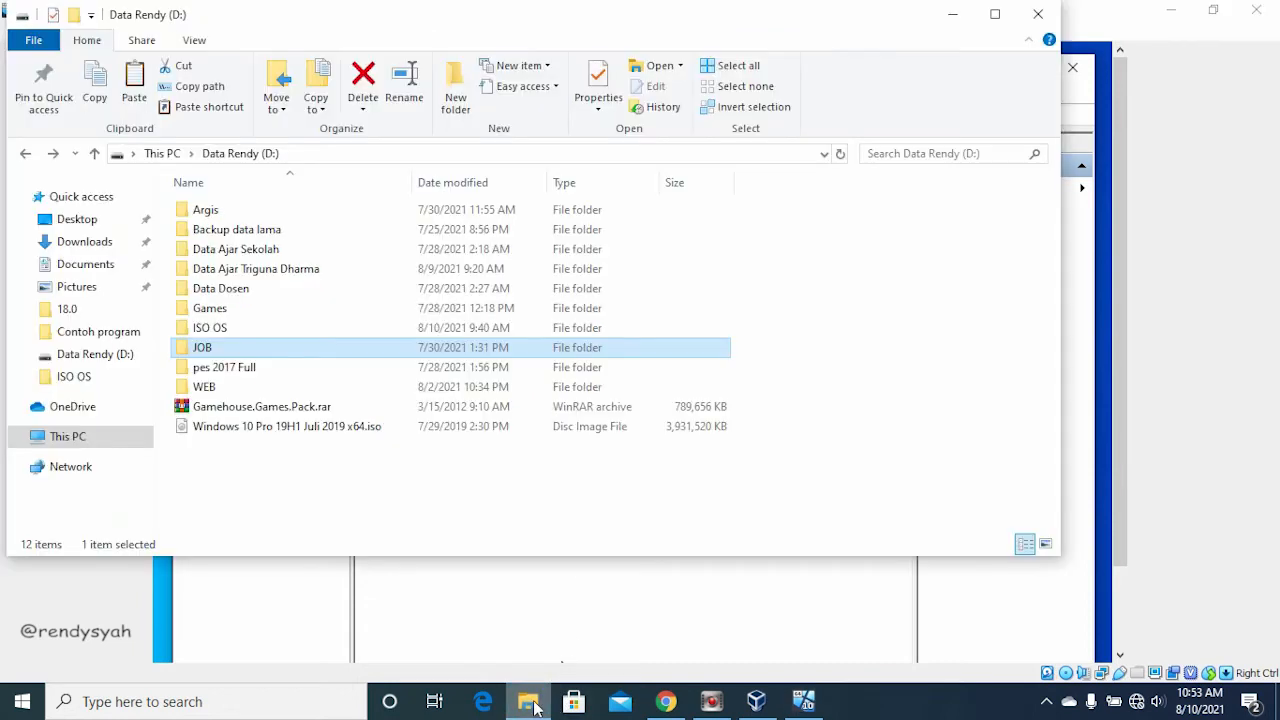
right_click(127, 450)
click(197, 222)
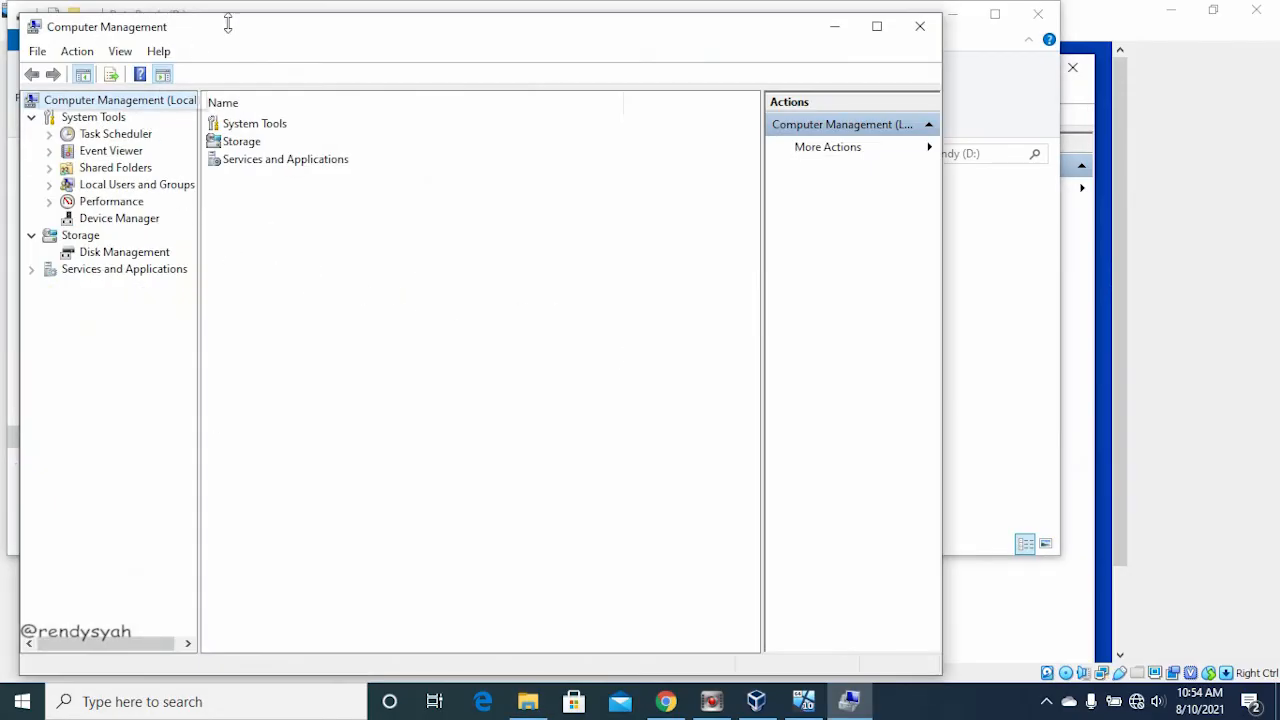
drag(237, 31, 285, 45)
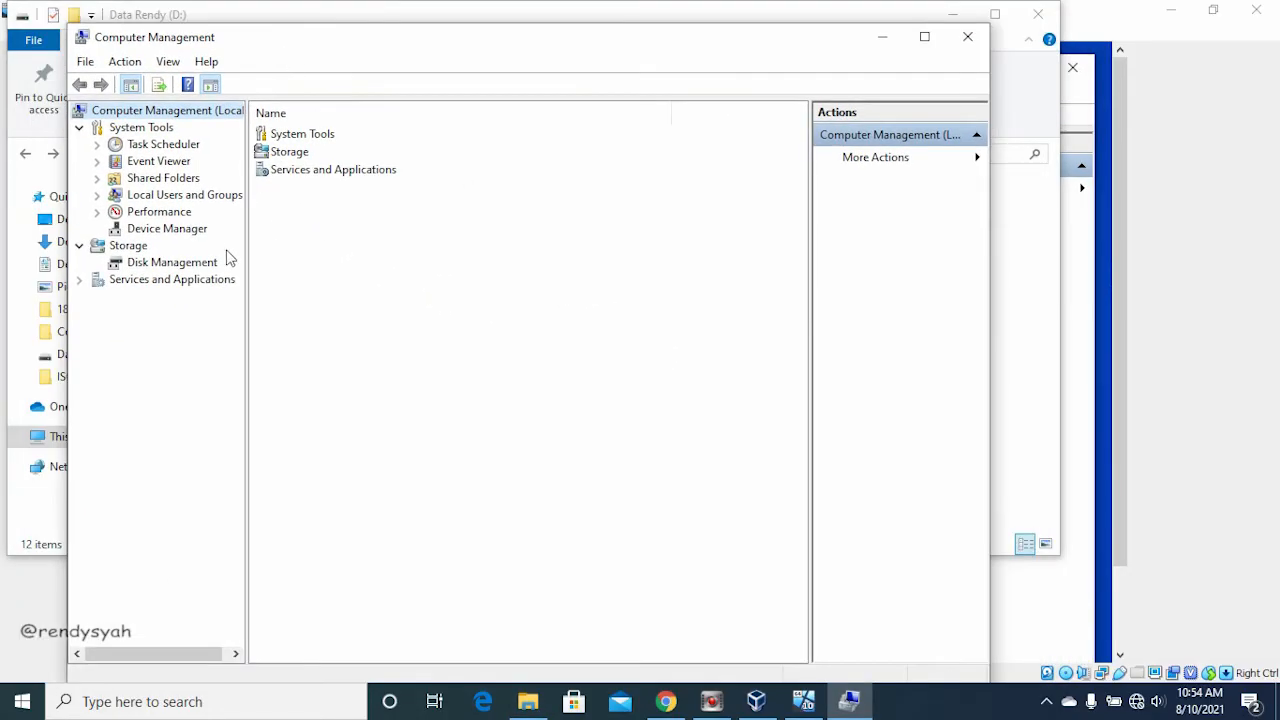
Step: Examine the host's display adapters in Device Manager for comparison, and close the host's Computer Management and File Explorer windows
click(165, 228)
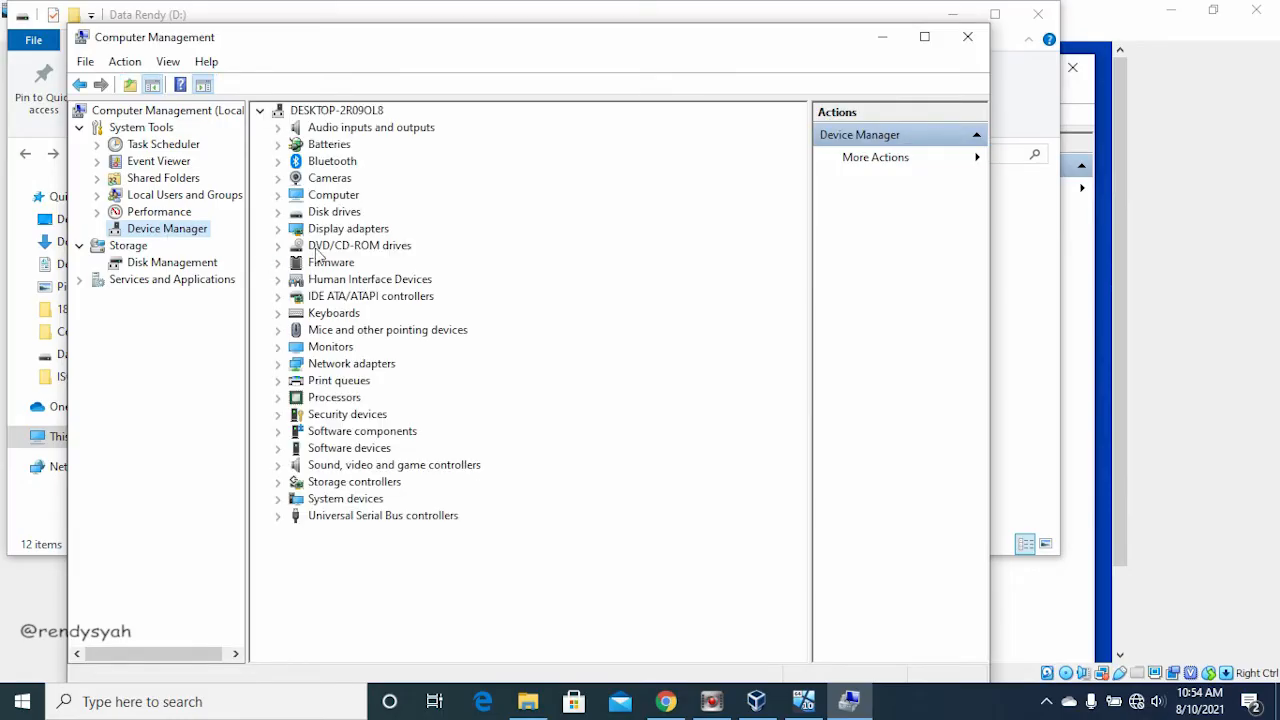
click(284, 230)
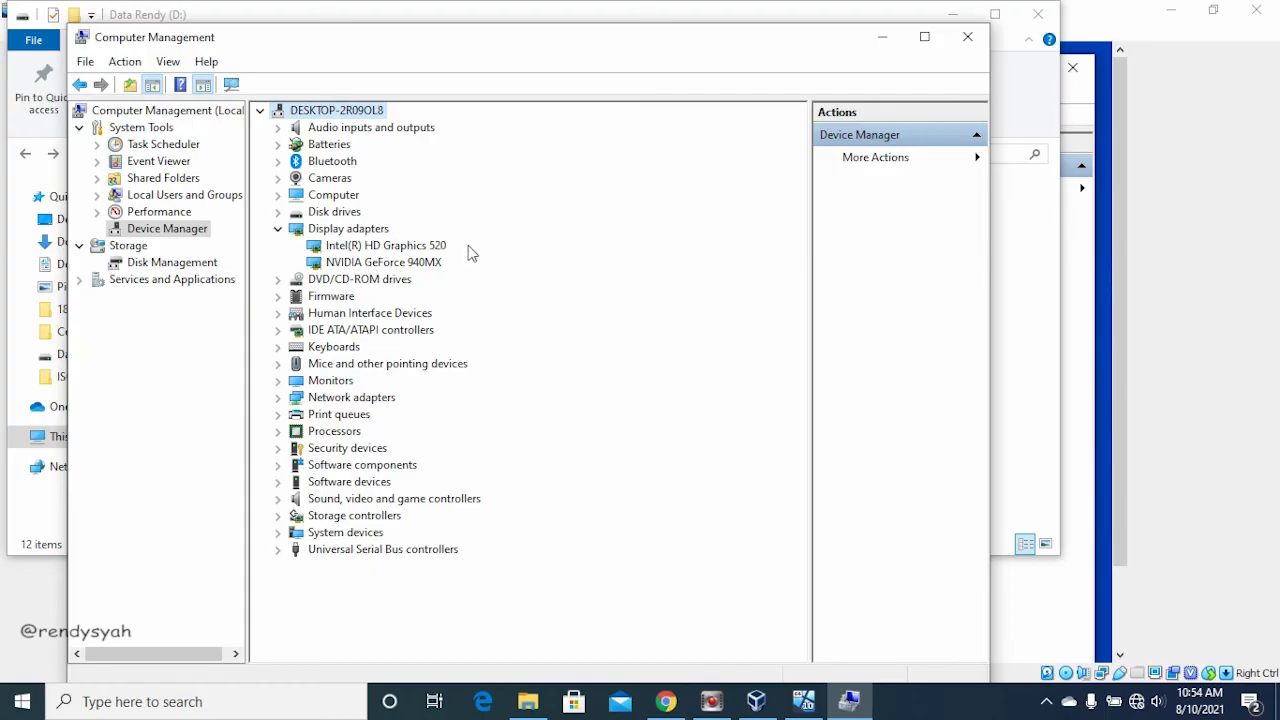
click(965, 38)
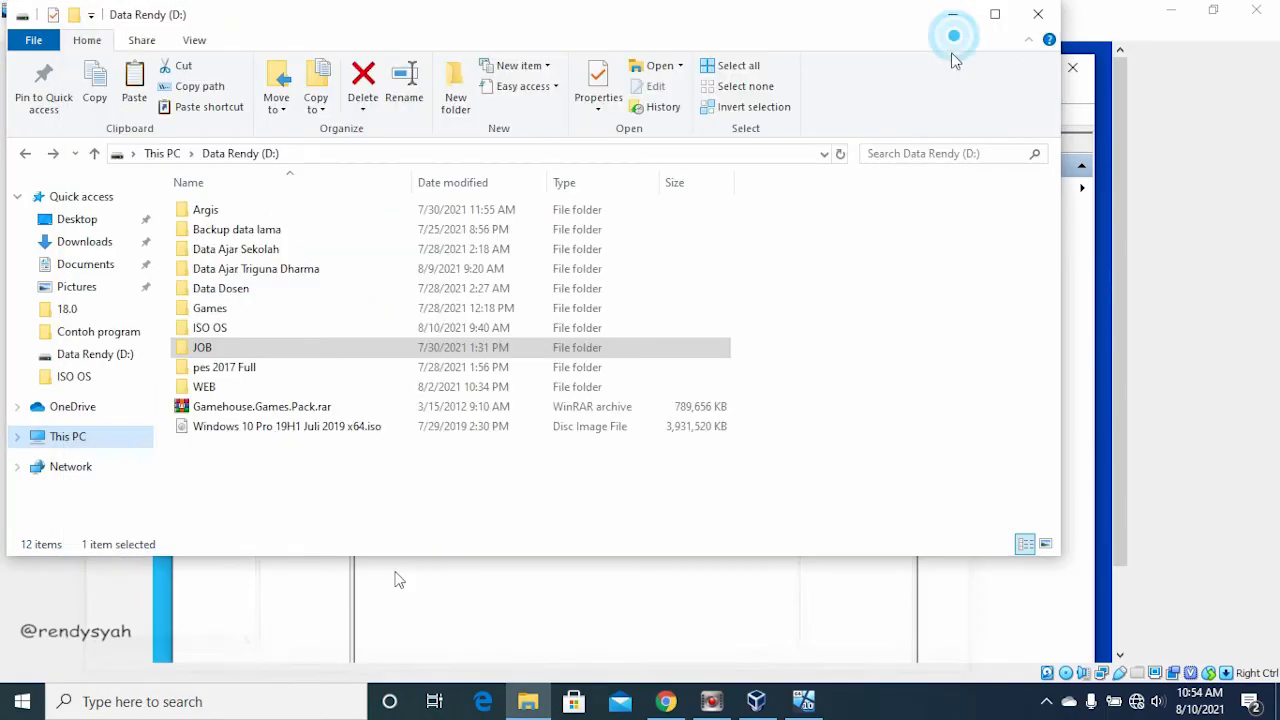
click(1036, 13)
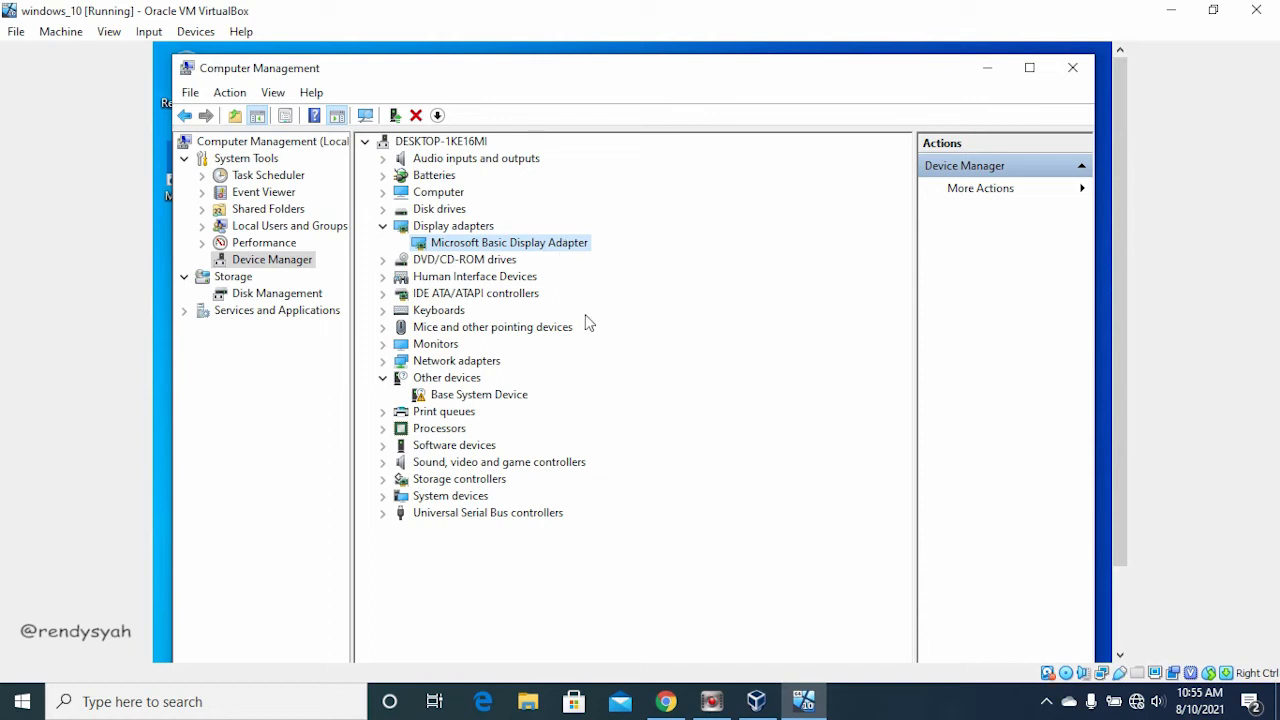
Step: Open the ISO OS folder on the host's D: drive in File Explorer
click(530, 703)
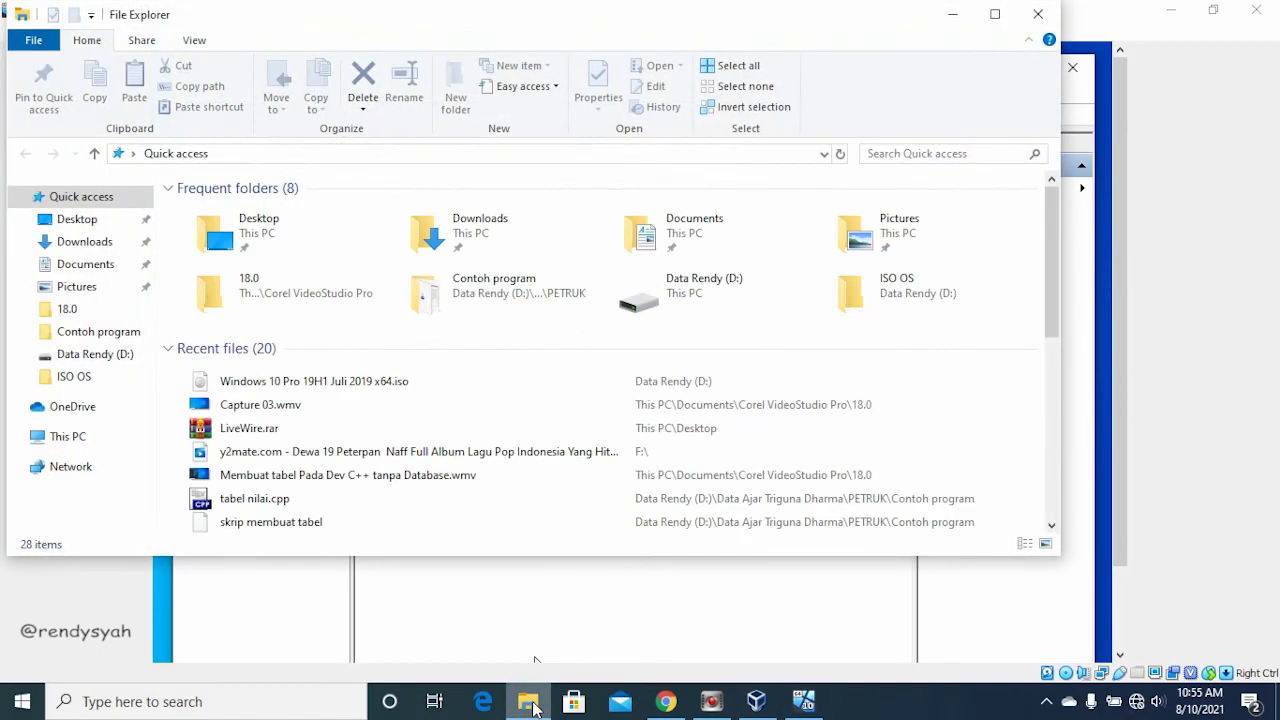
click(95, 436)
double_click(503, 400)
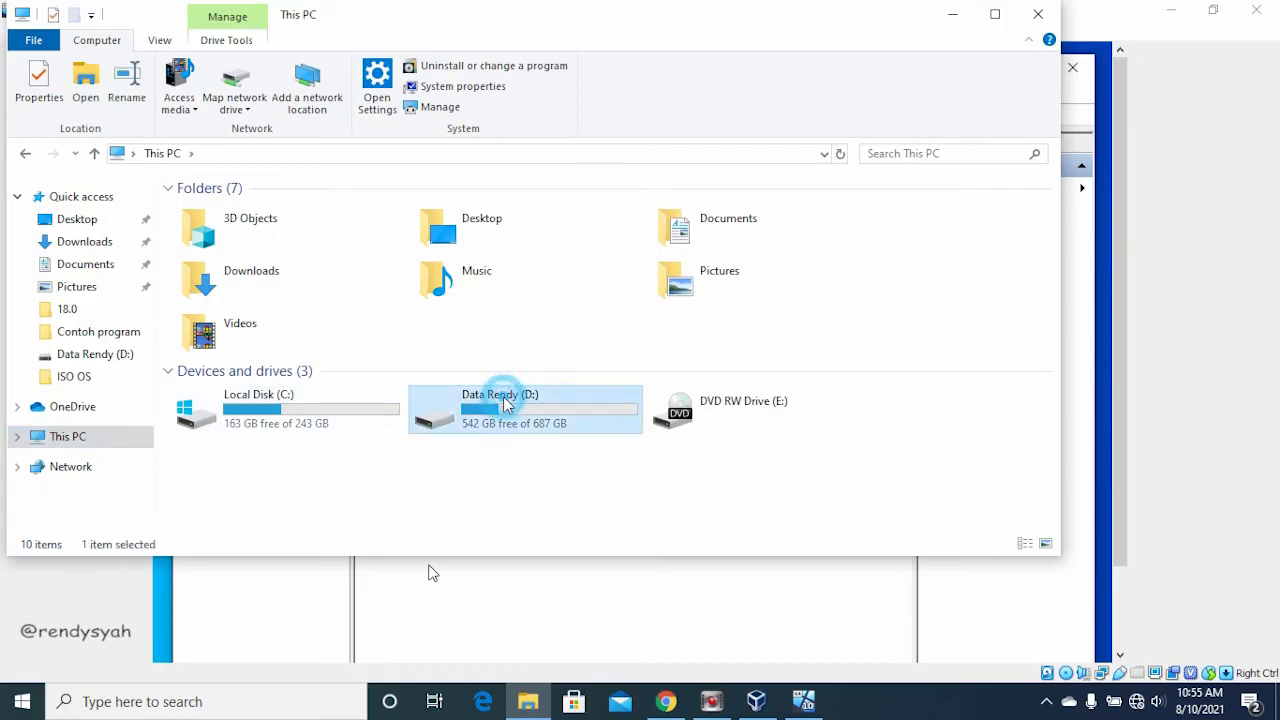
double_click(224, 329)
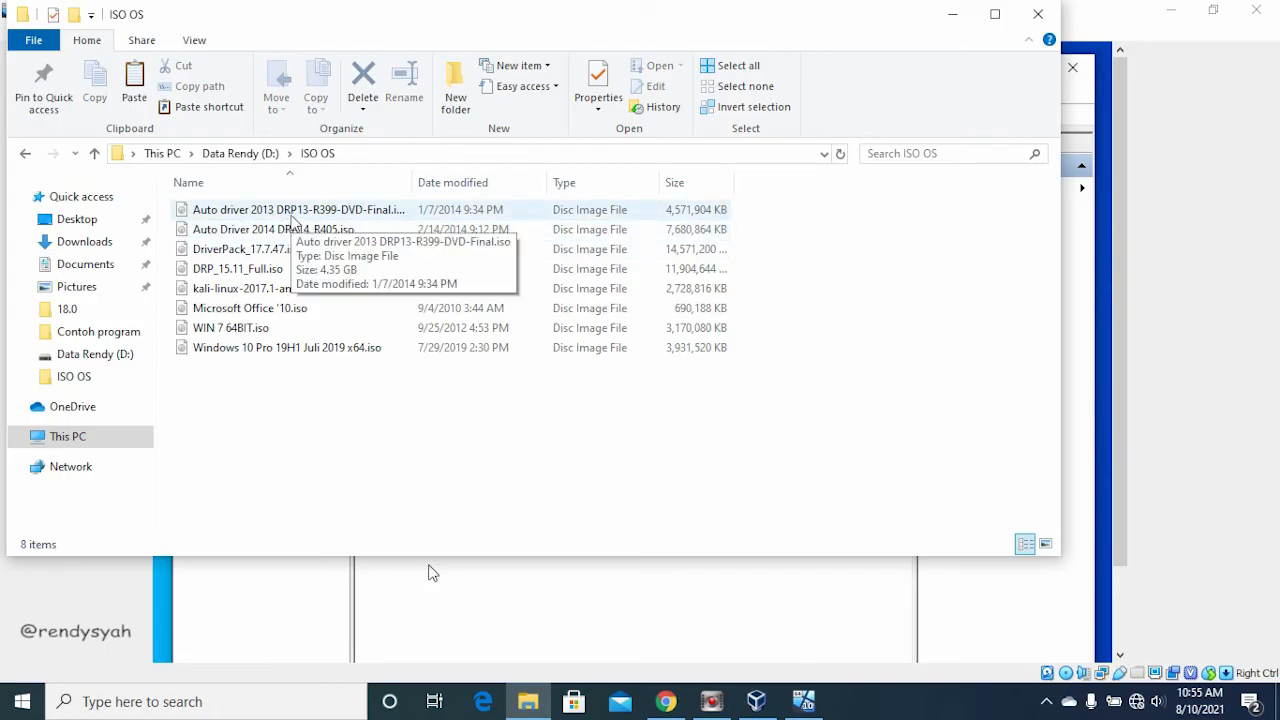
Step: Look through the driver ISO images from Auto driver 2013 to DRP_15.11_Full.iso and minimize the folder window
click(294, 215)
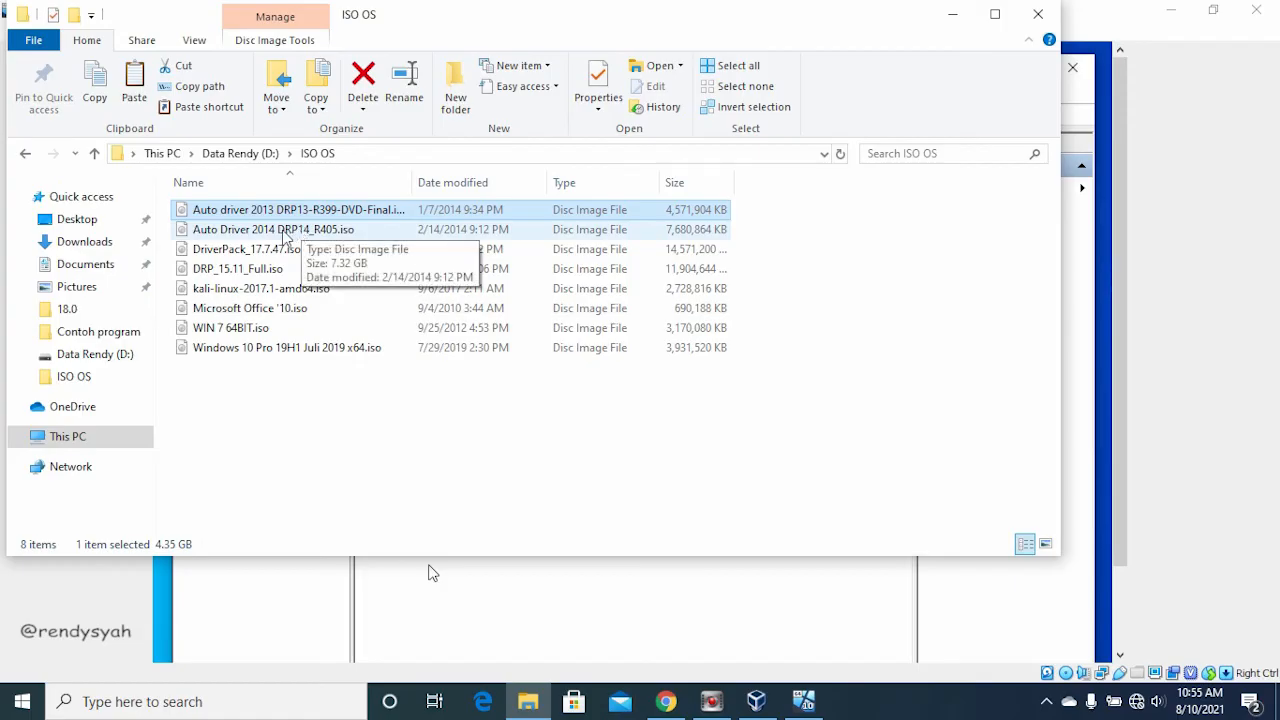
click(286, 232)
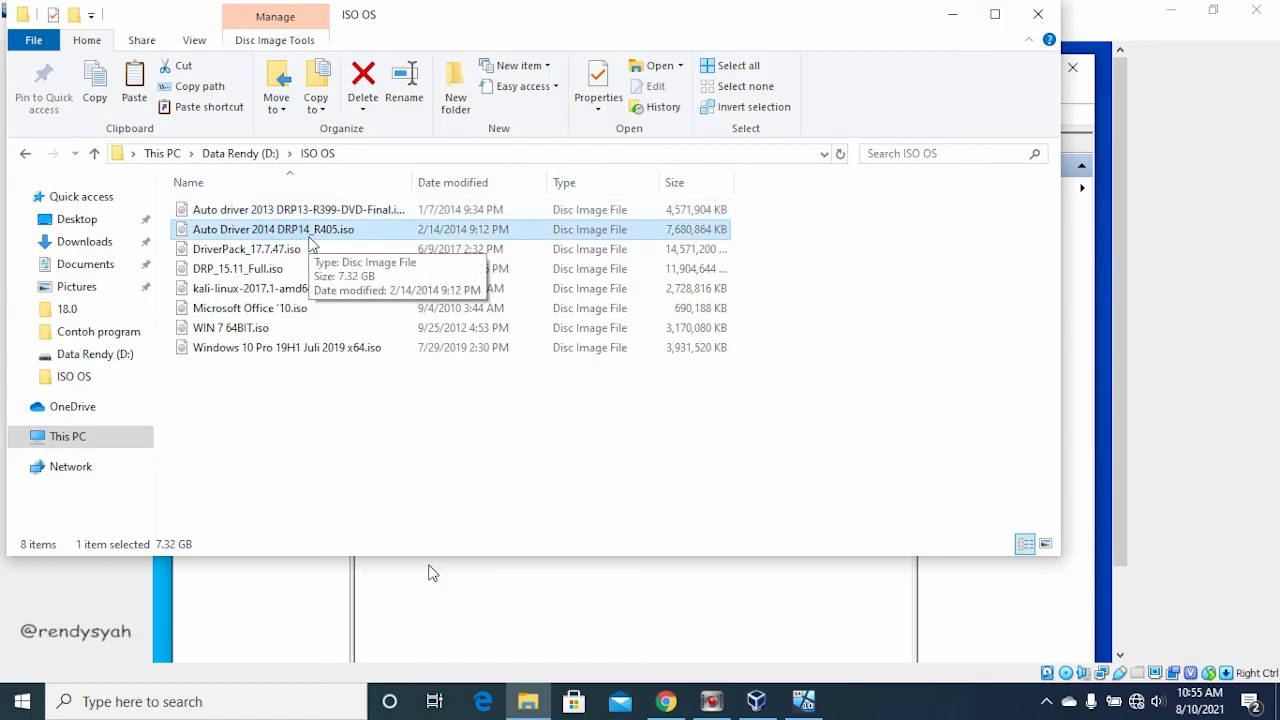
click(277, 255)
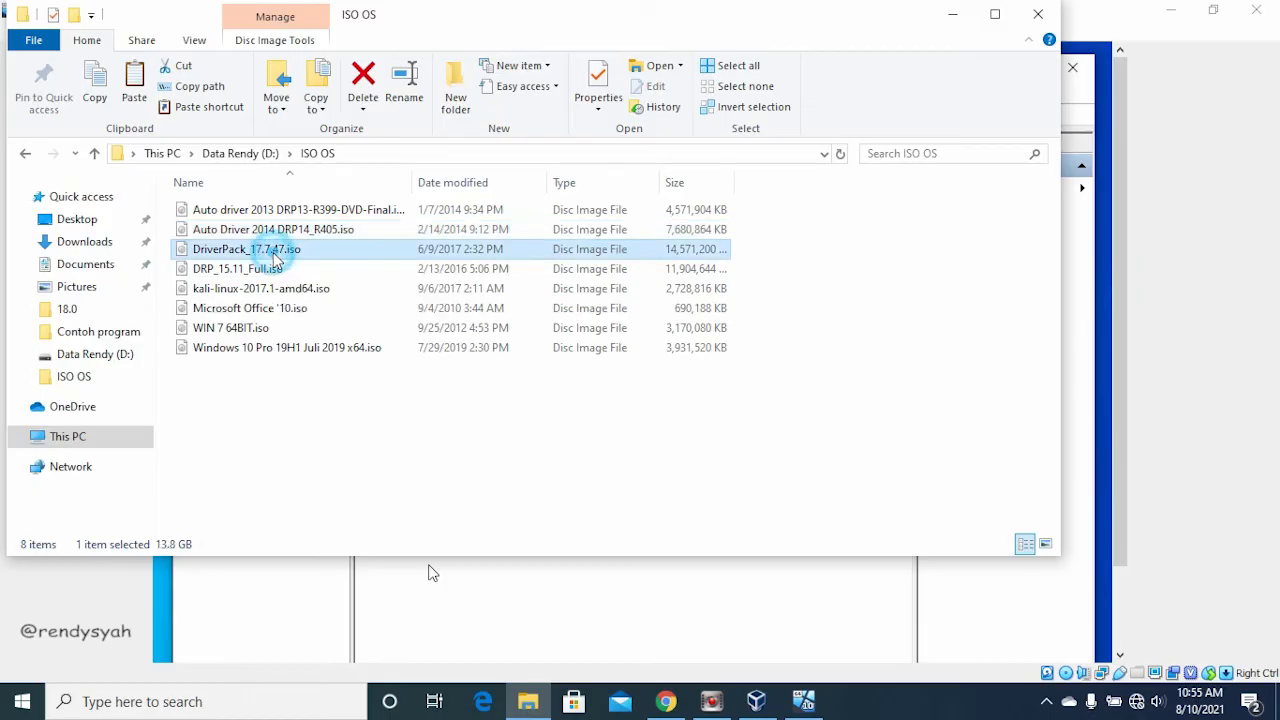
click(262, 271)
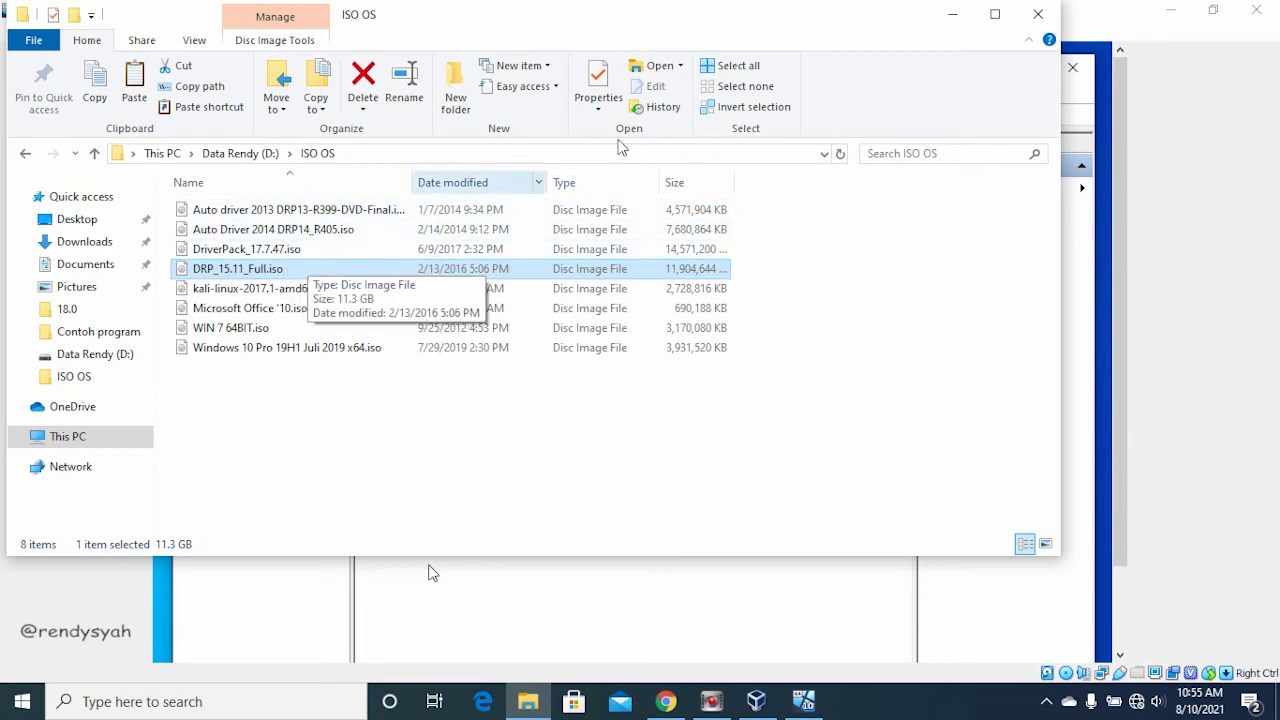
click(953, 14)
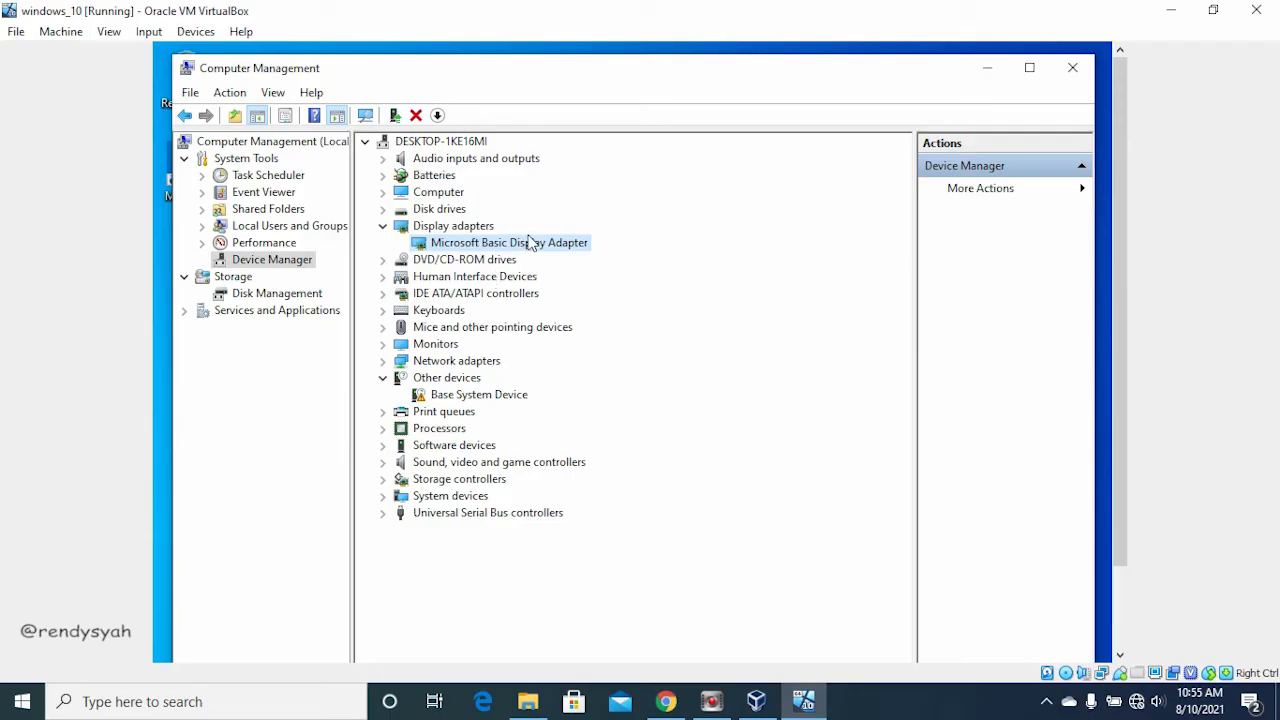
Step: Search automatically for an updated driver for the Microsoft Basic Display Adapter in the virtual machine and close the update wizard
right_click(487, 249)
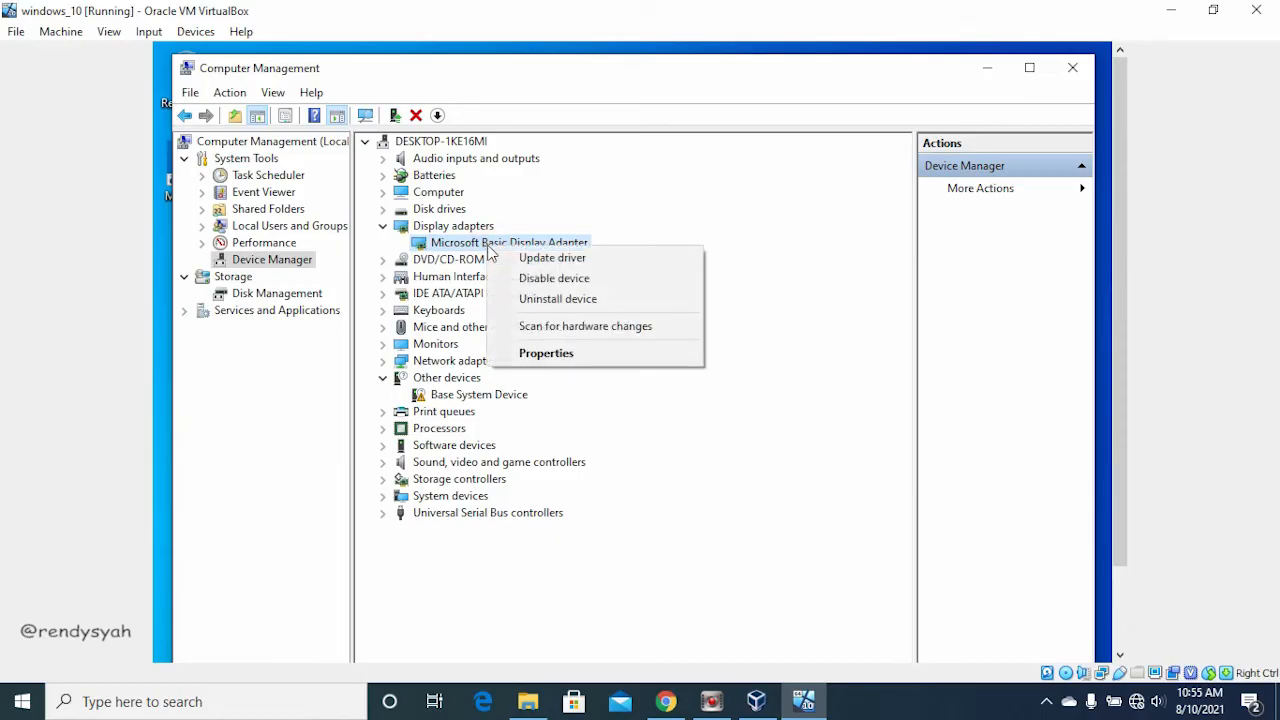
click(549, 262)
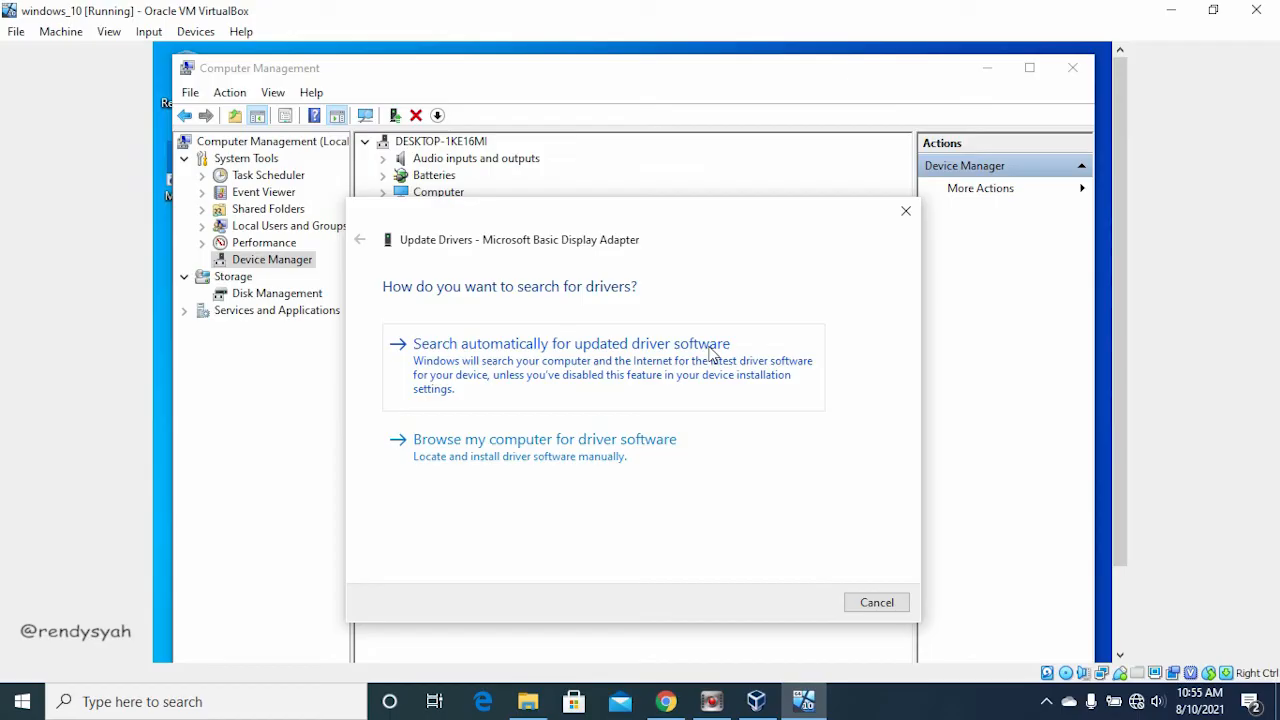
click(630, 365)
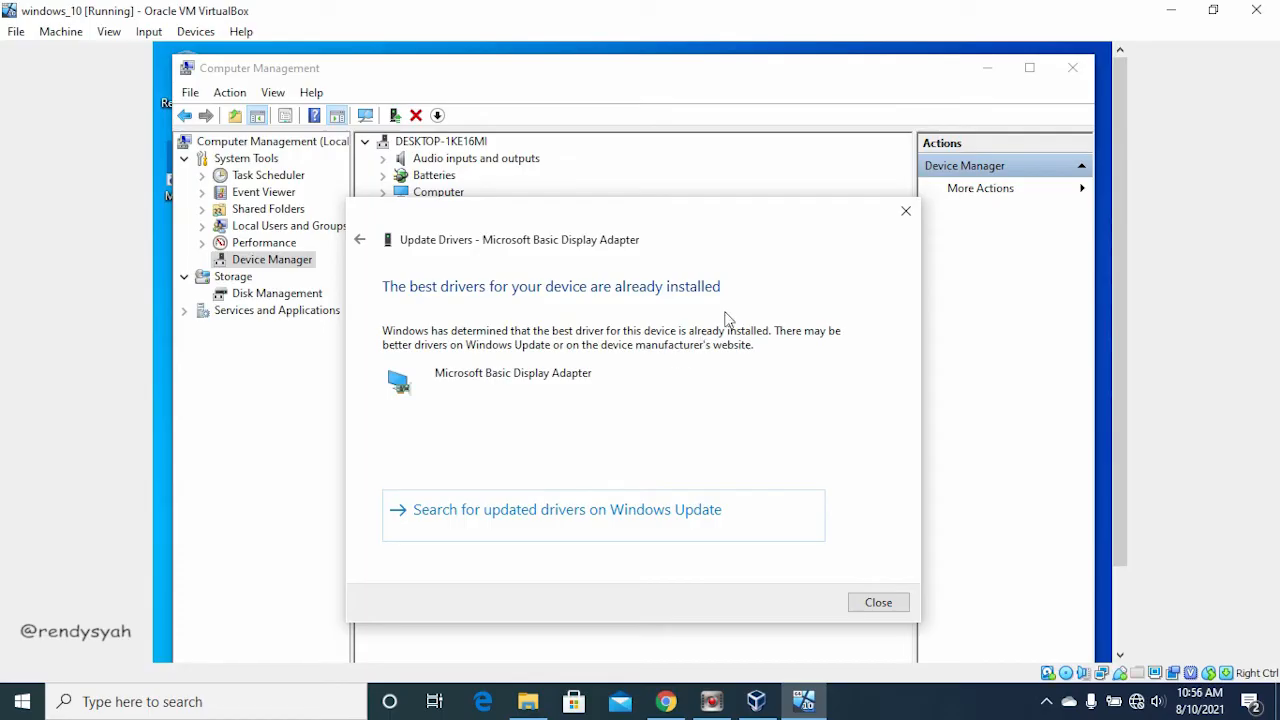
click(903, 218)
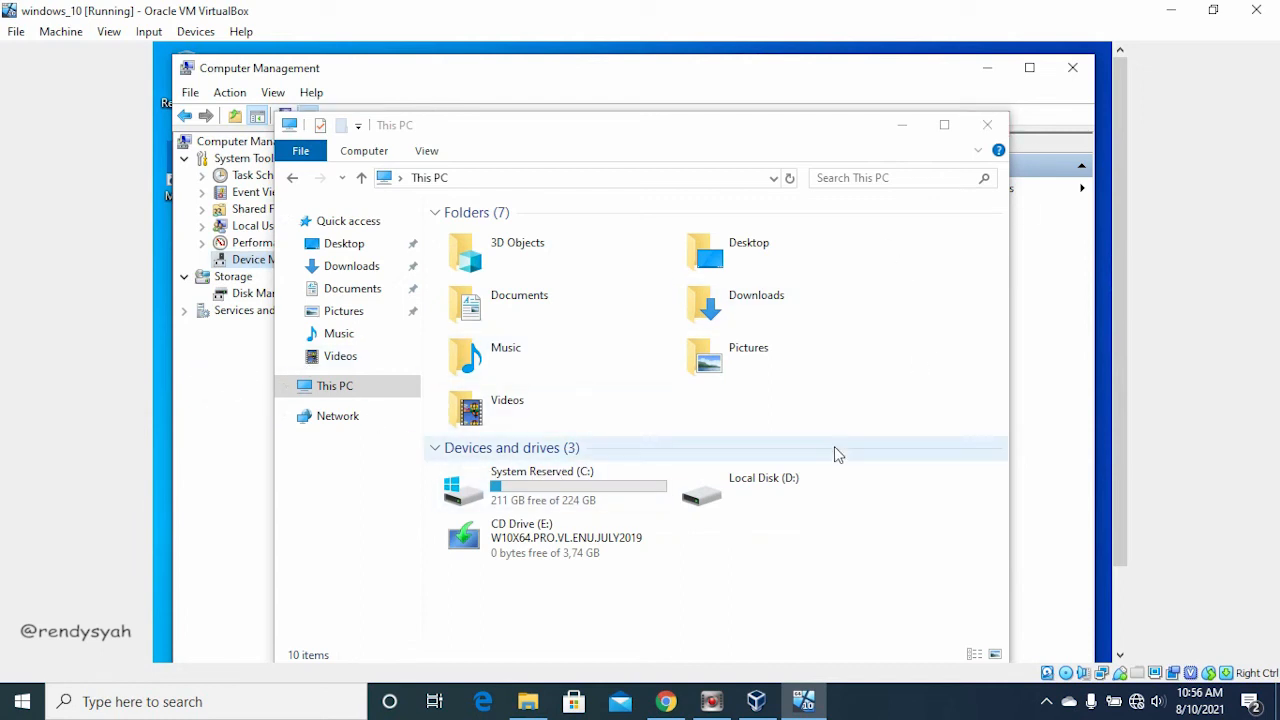
Step: Open the format settings for the virtual machine's Local Disk (D:) and keep NTFS as the file system
double_click(804, 478)
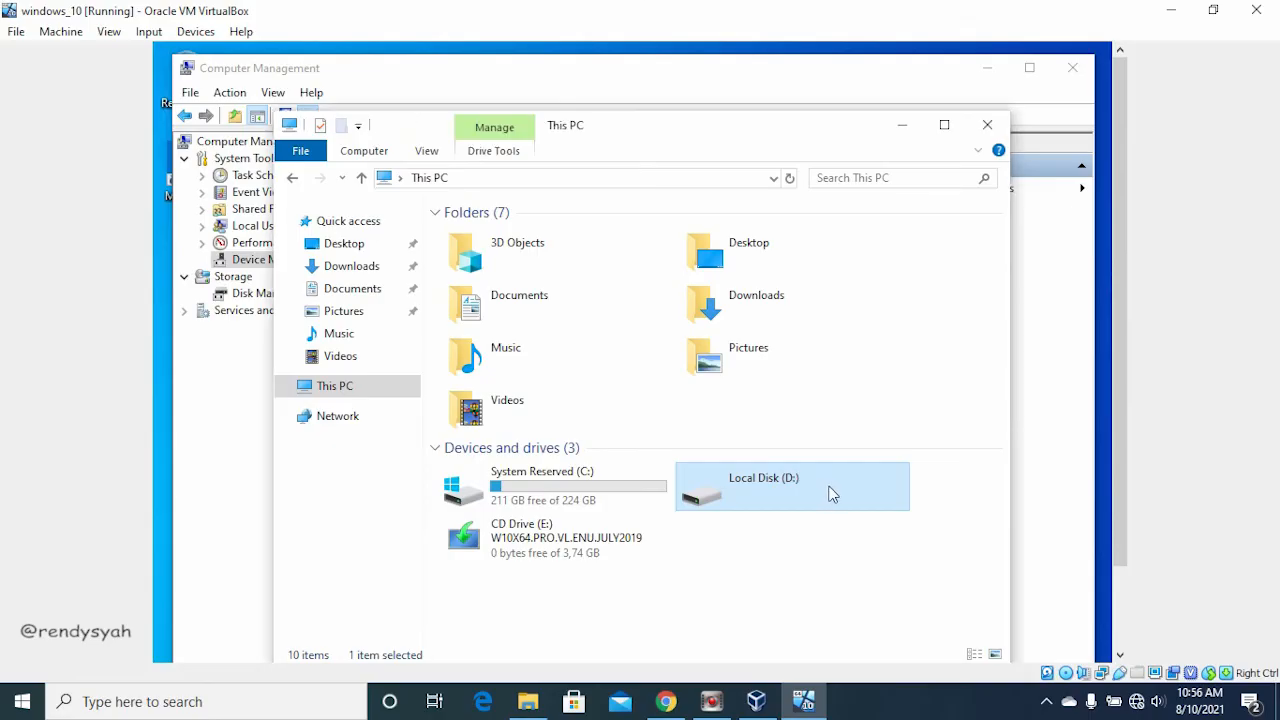
drag(606, 126, 595, 76)
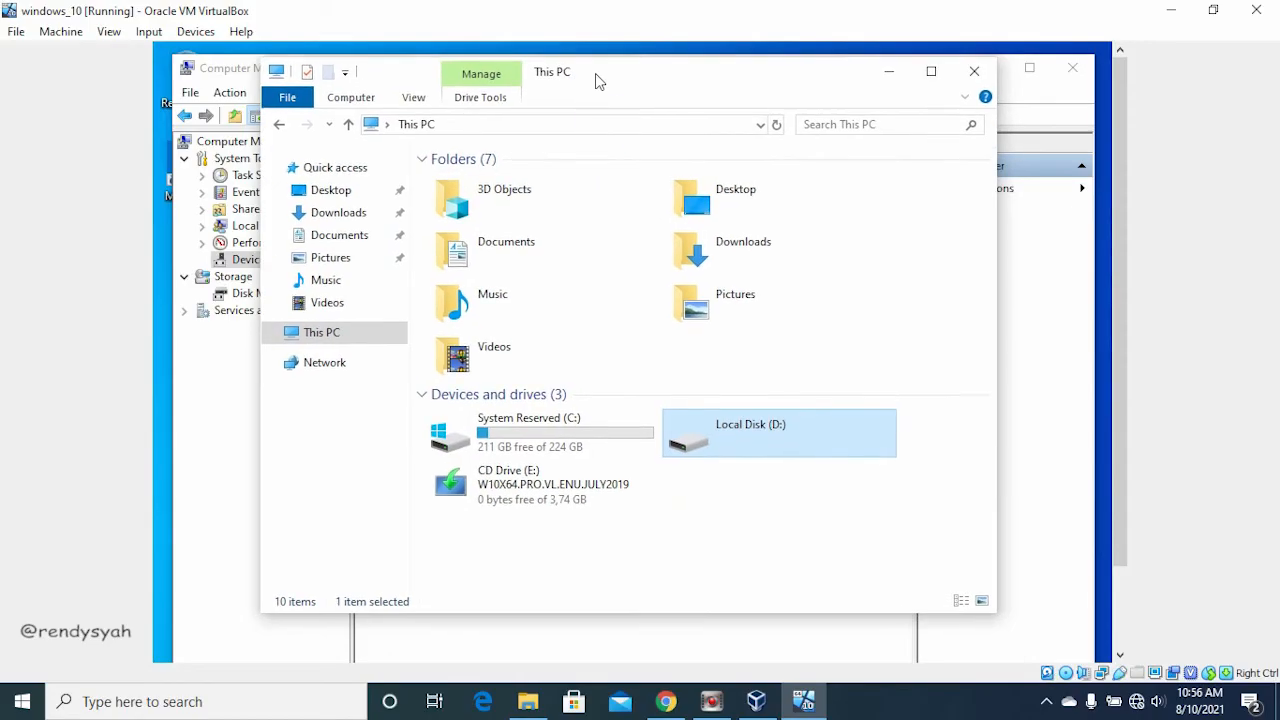
double_click(789, 435)
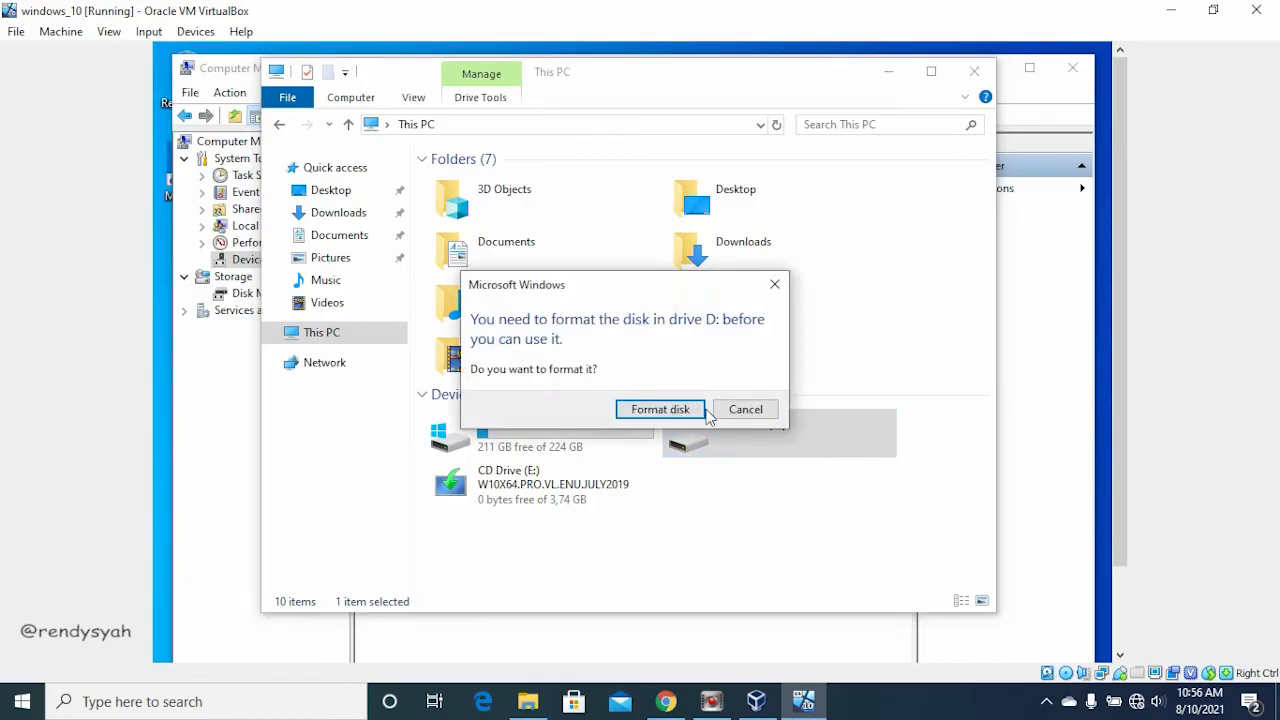
click(680, 409)
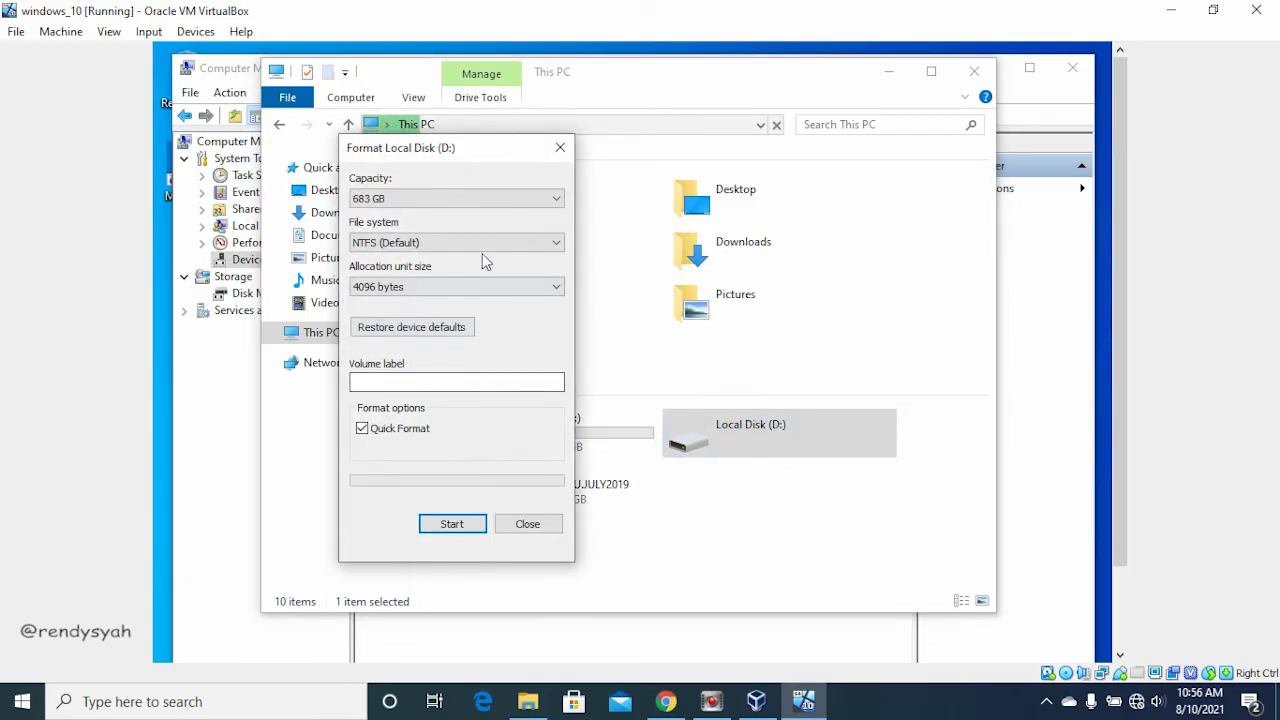
drag(463, 149, 459, 122)
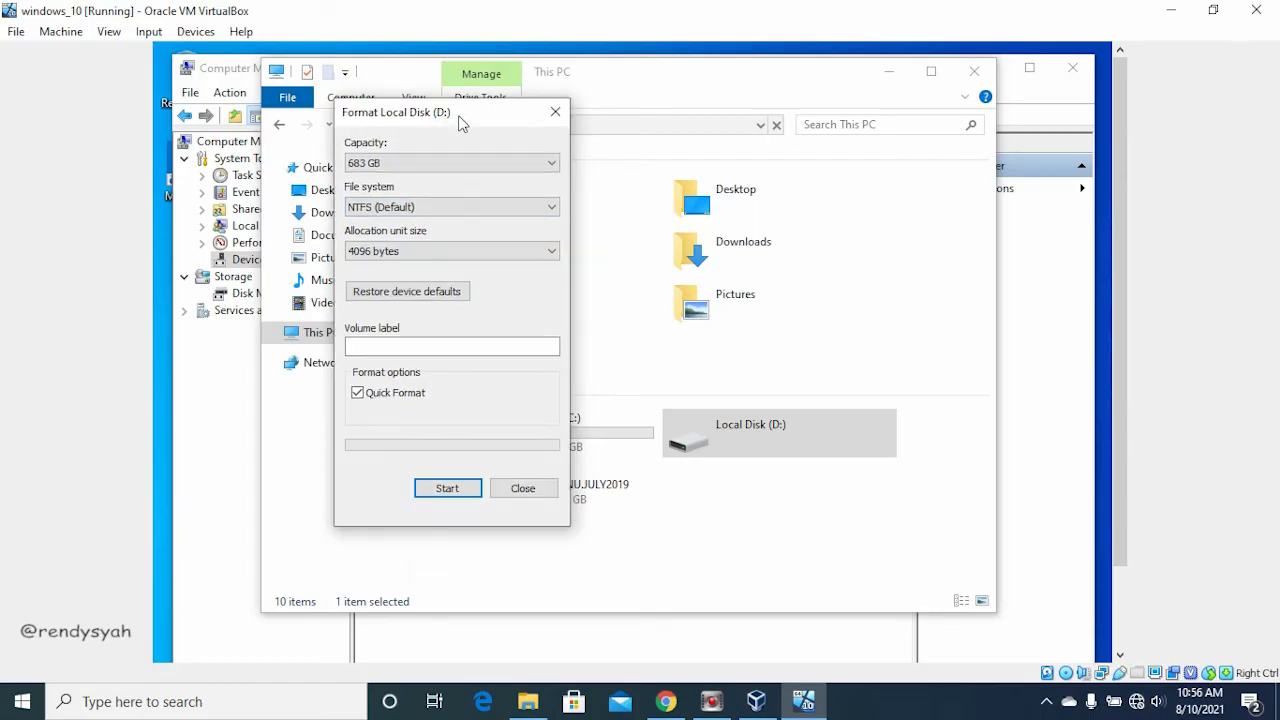
click(402, 210)
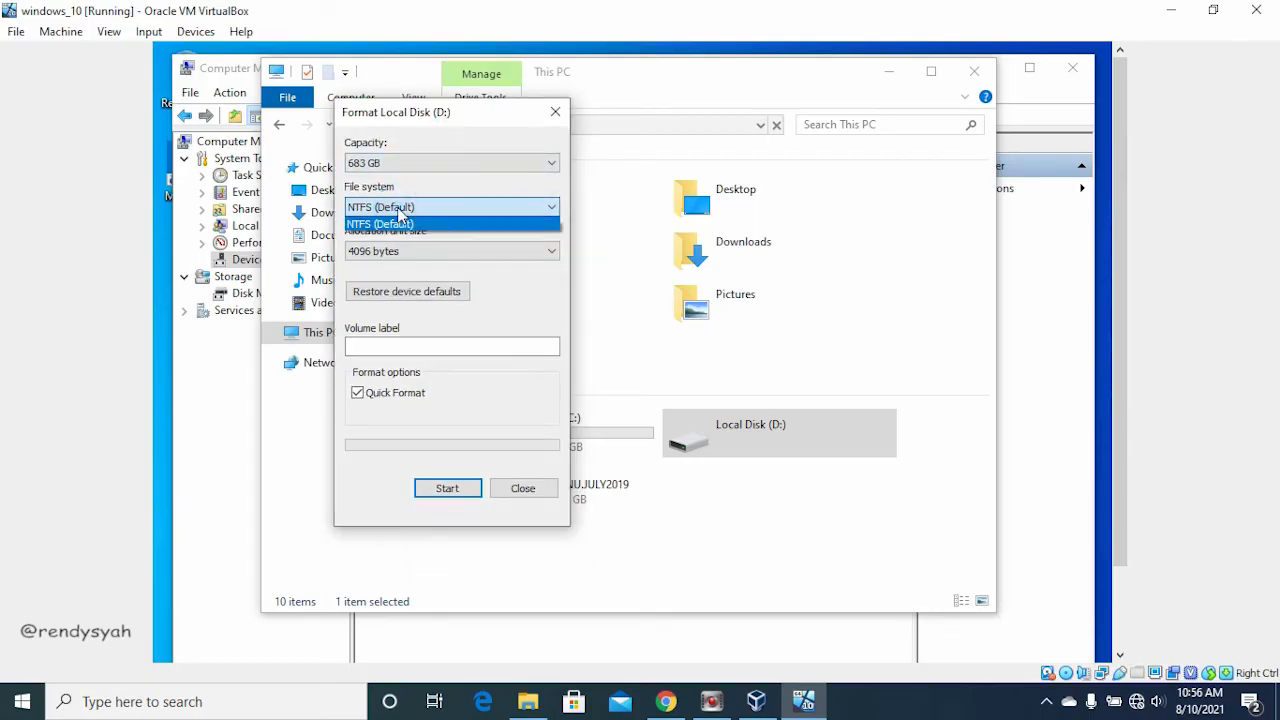
click(406, 209)
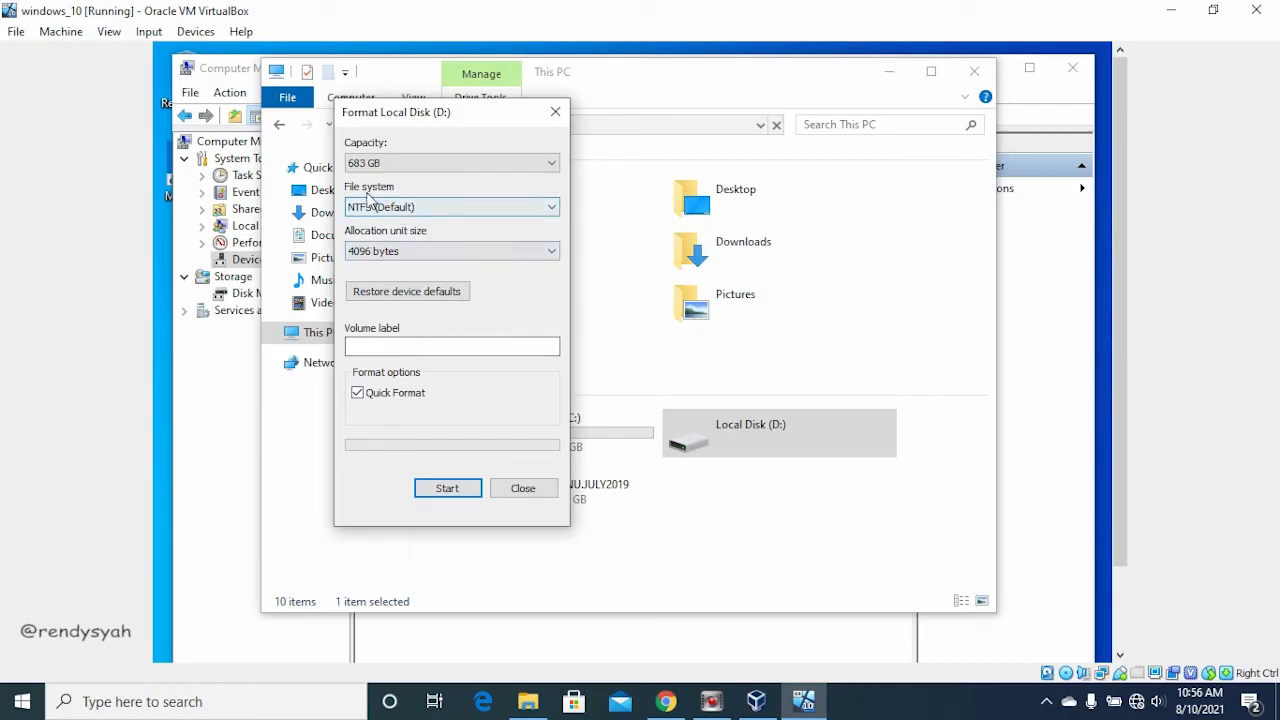
Step: Quick-format Local Disk (D:), confirming the data erasure, and close the format dialog and the This PC window
click(438, 488)
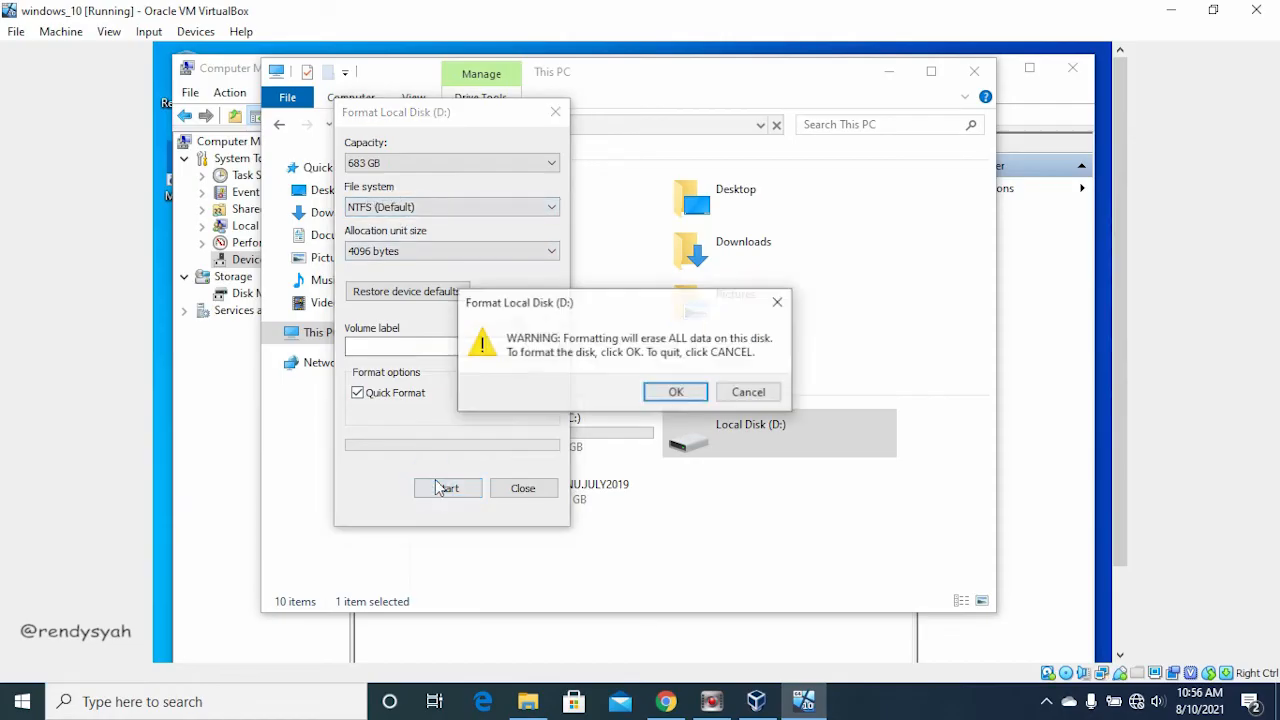
click(676, 392)
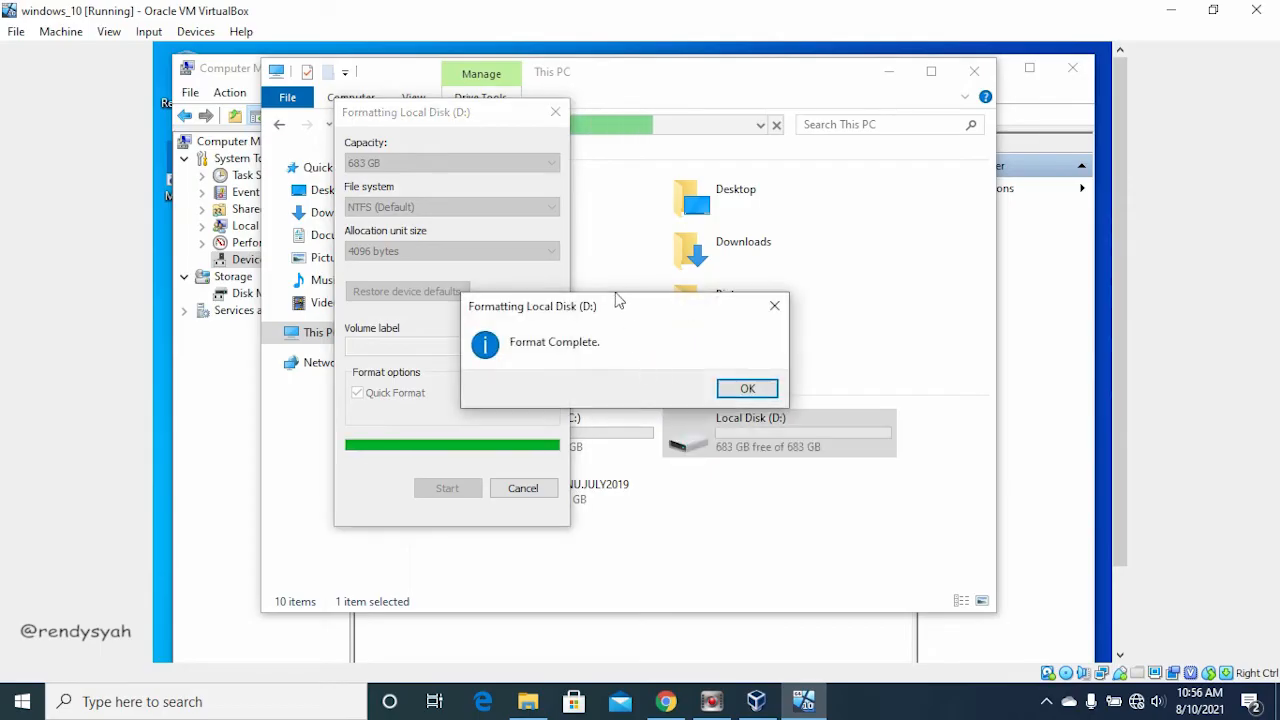
click(745, 388)
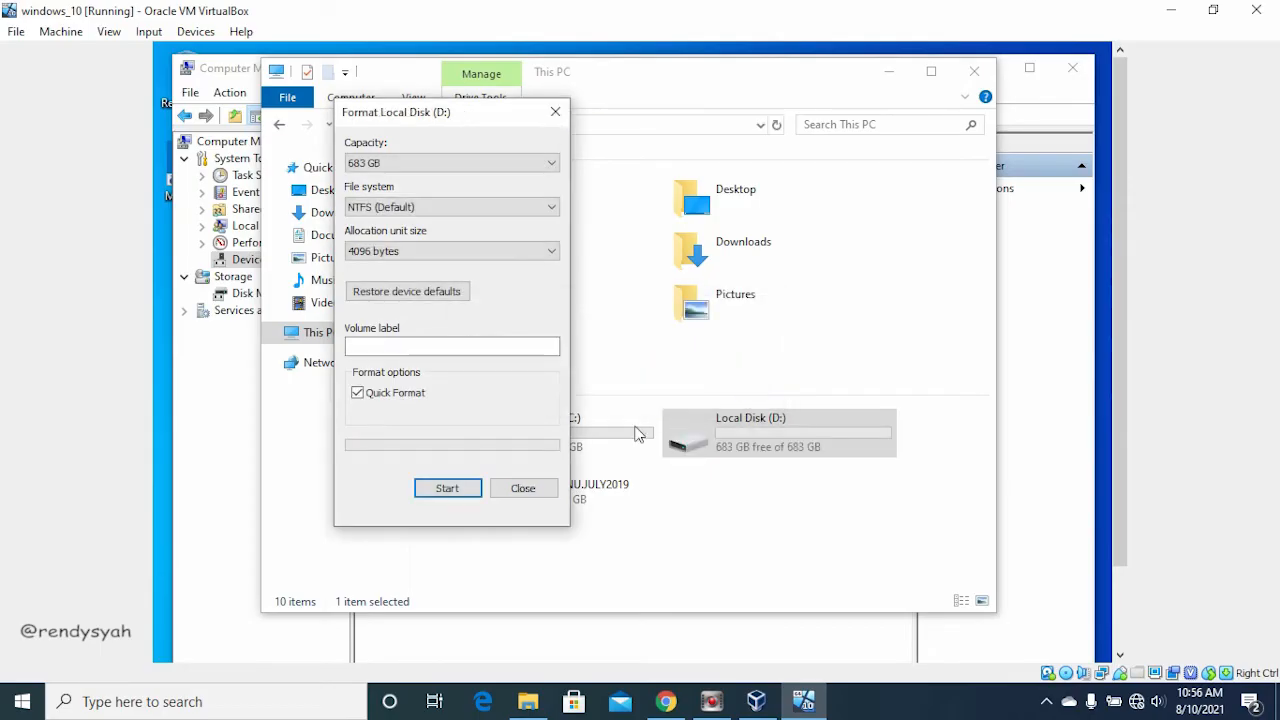
click(540, 490)
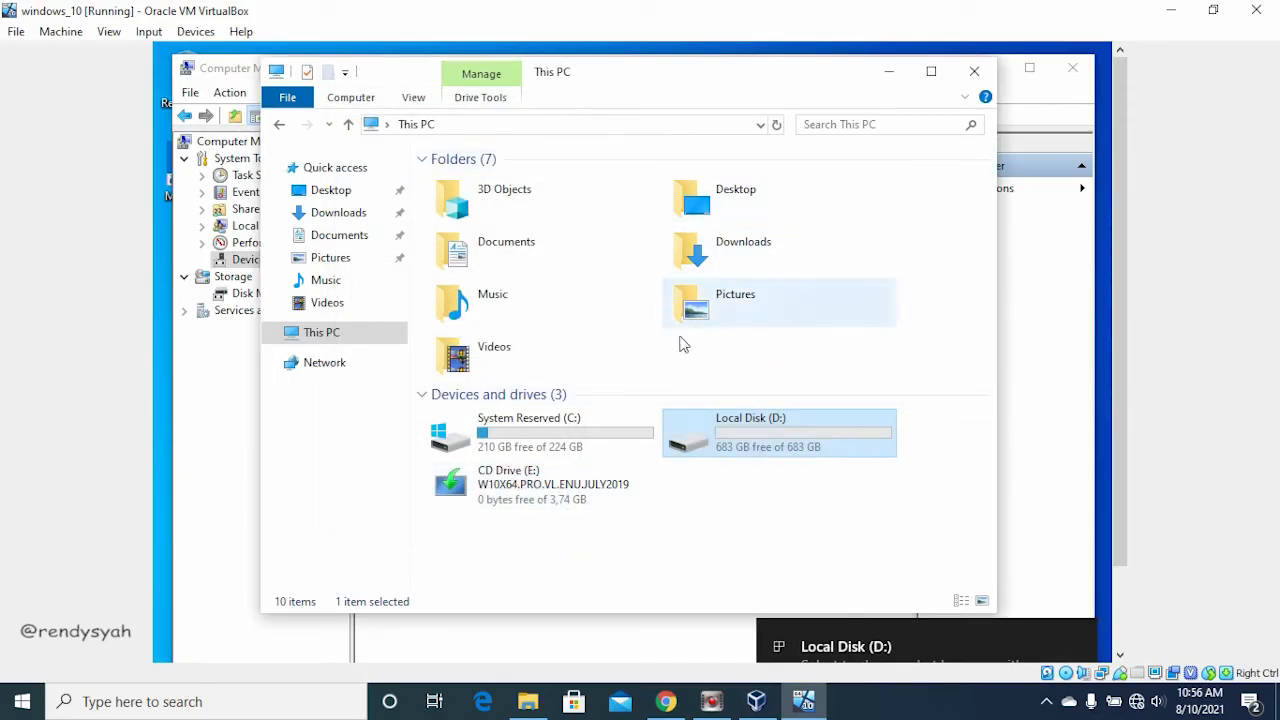
click(353, 340)
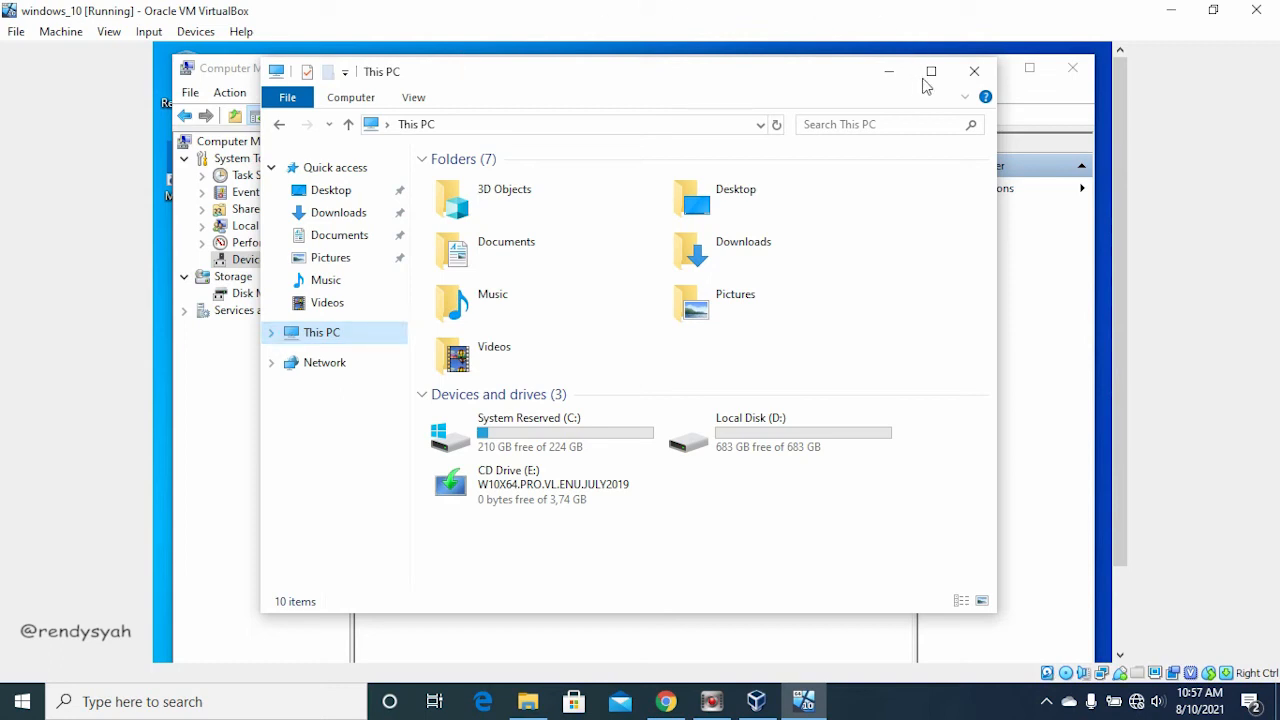
click(974, 71)
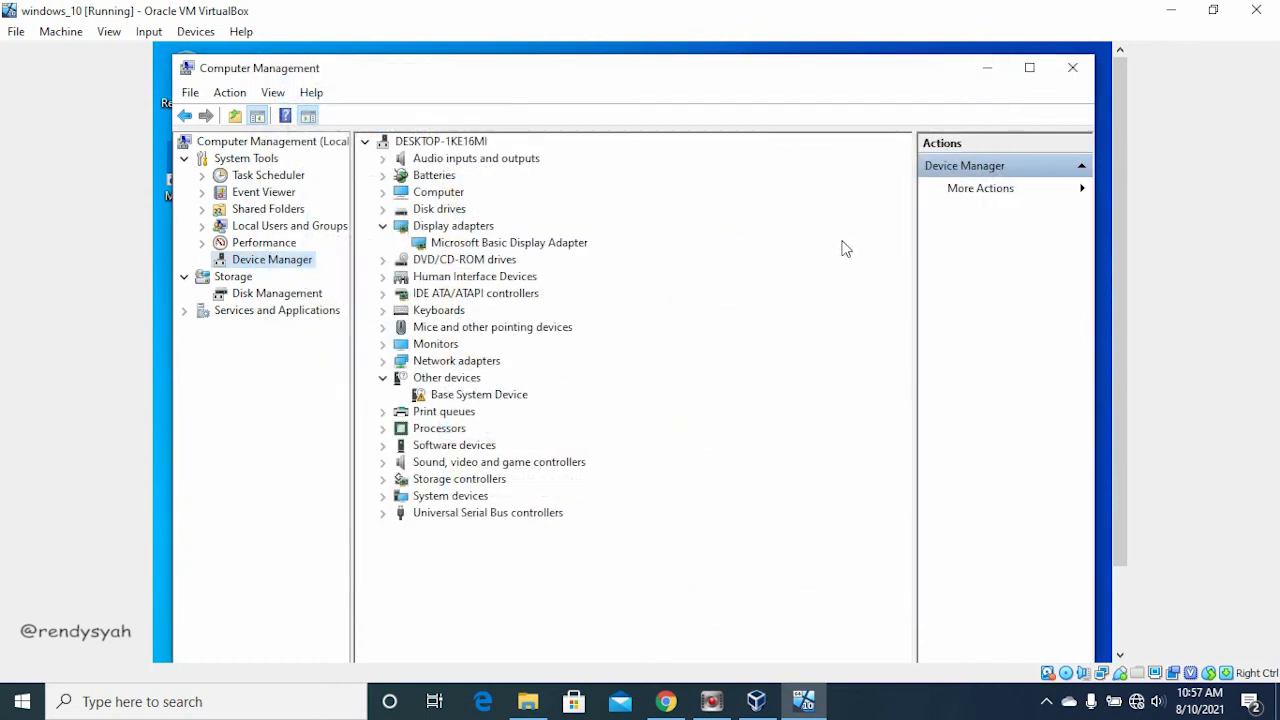
Step: Switch to the host's Chrome and search Google for "rufus" in a new tab
click(528, 701)
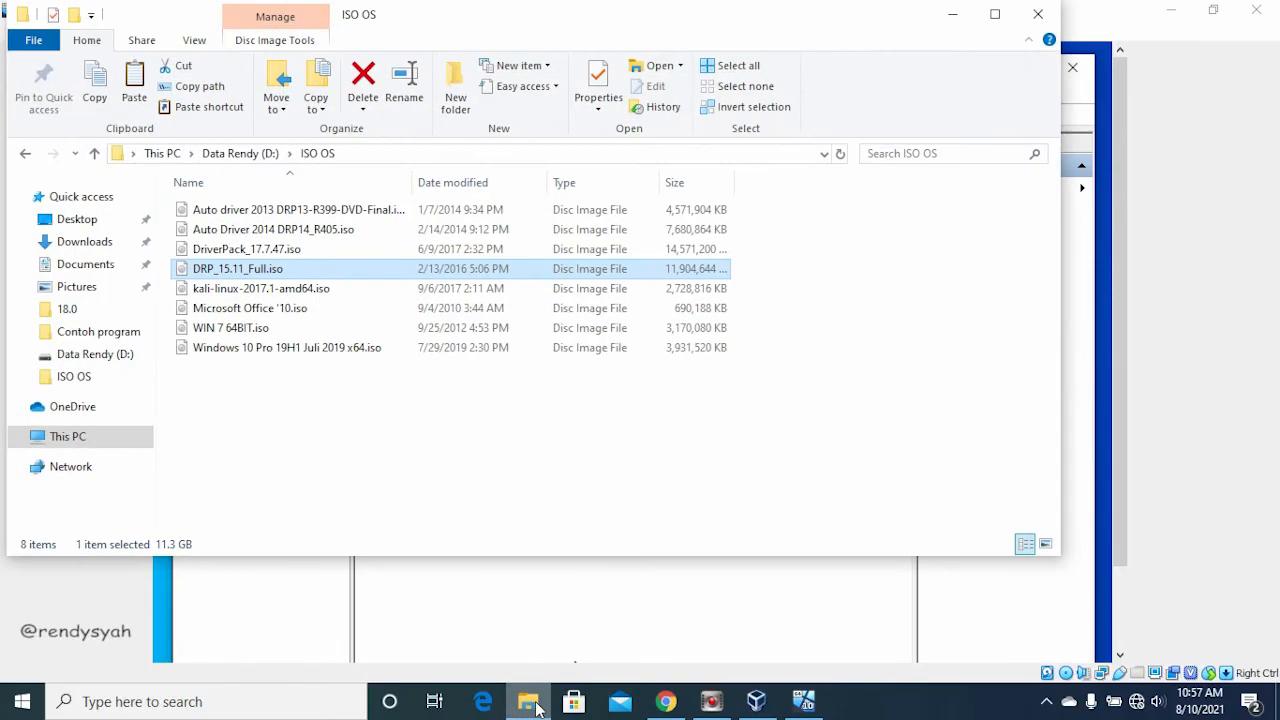
click(665, 701)
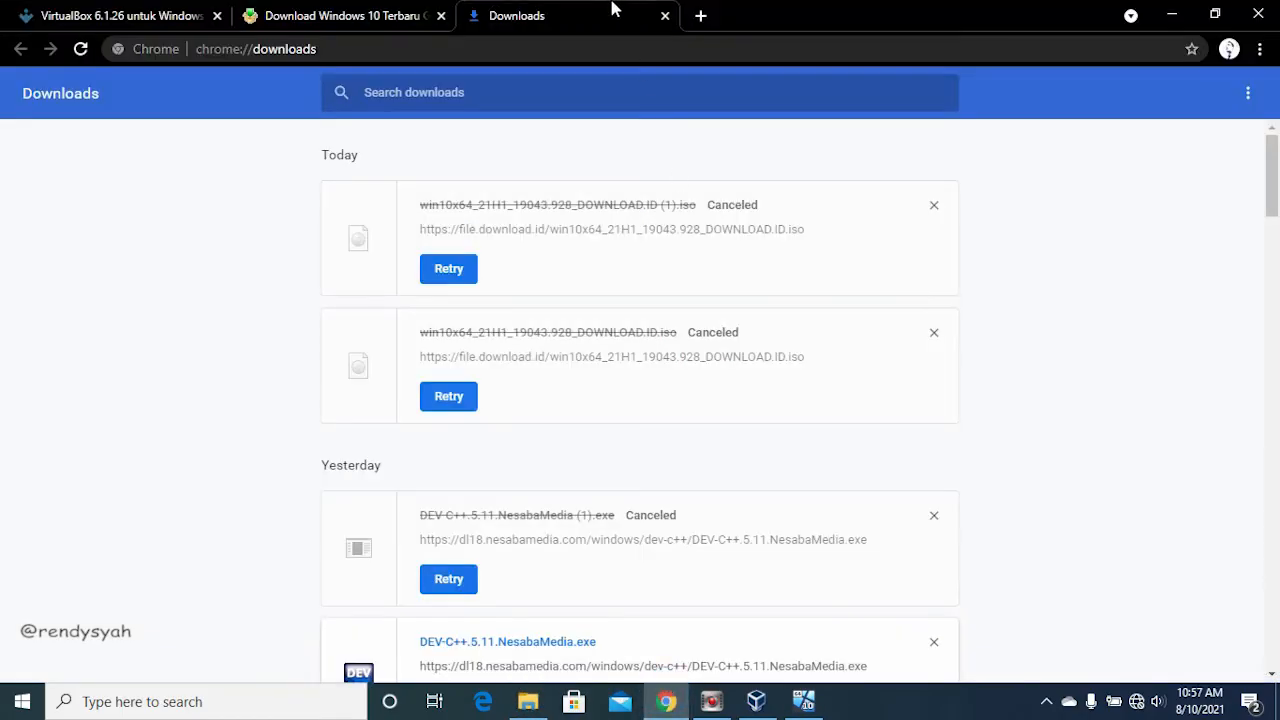
click(702, 16)
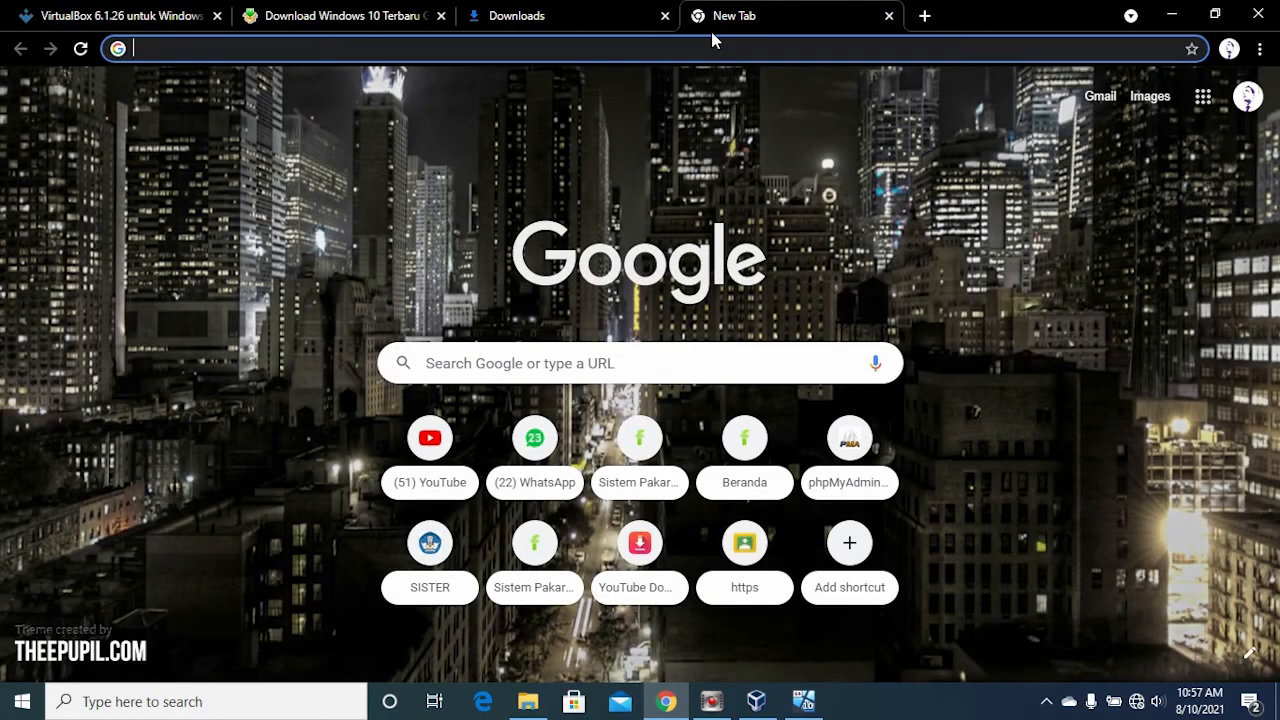
text(ruf)
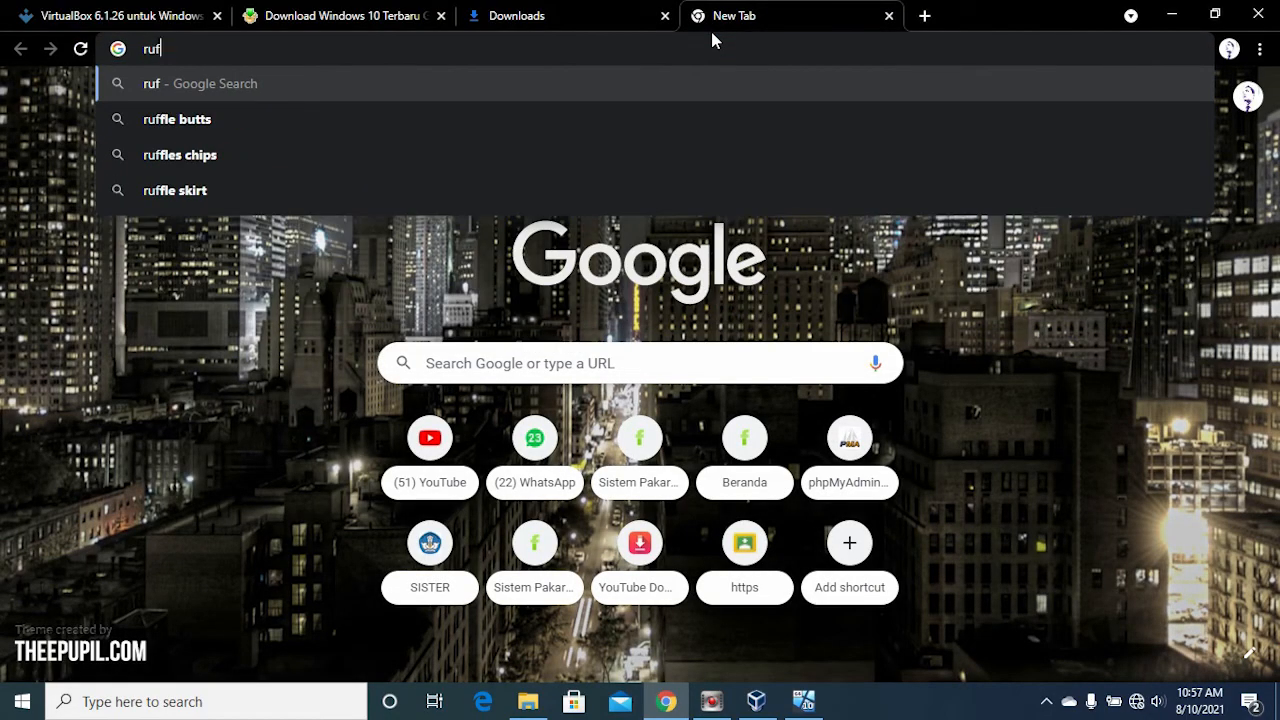
text(us)
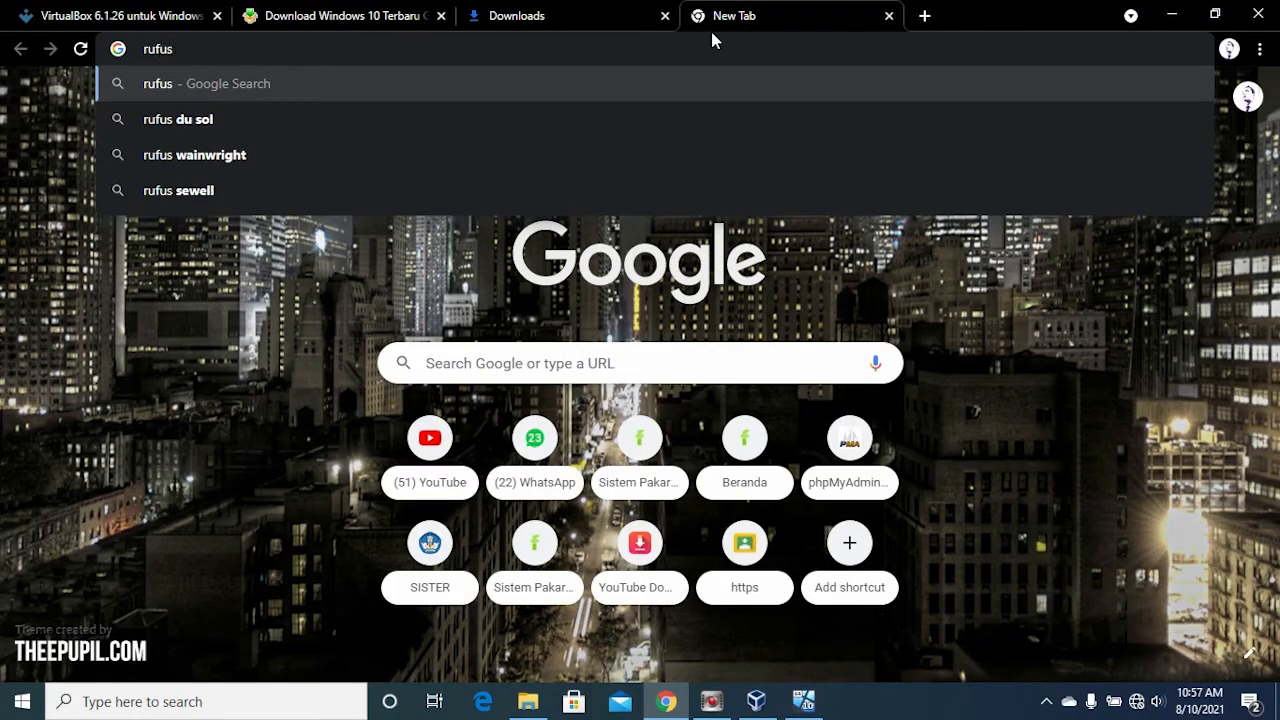
key(Return)
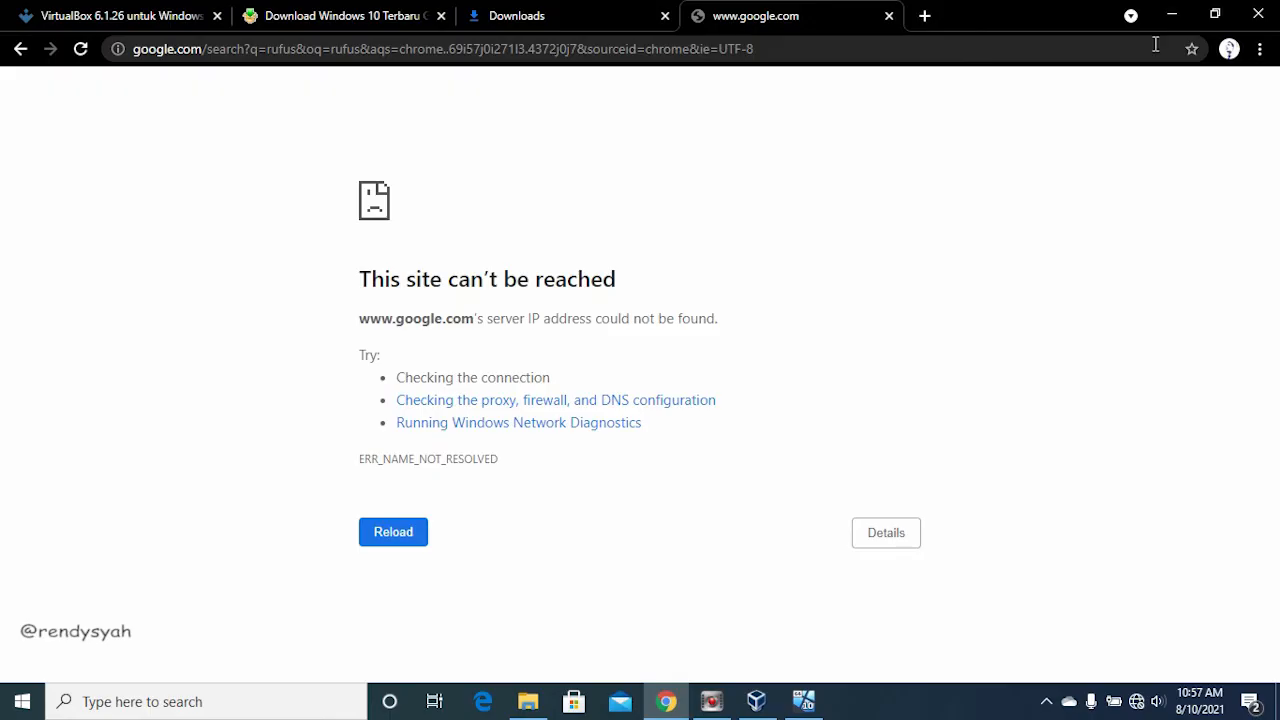
Step: Search the host's D: drive for "rufus" in File Explorer and minimize the window
click(529, 703)
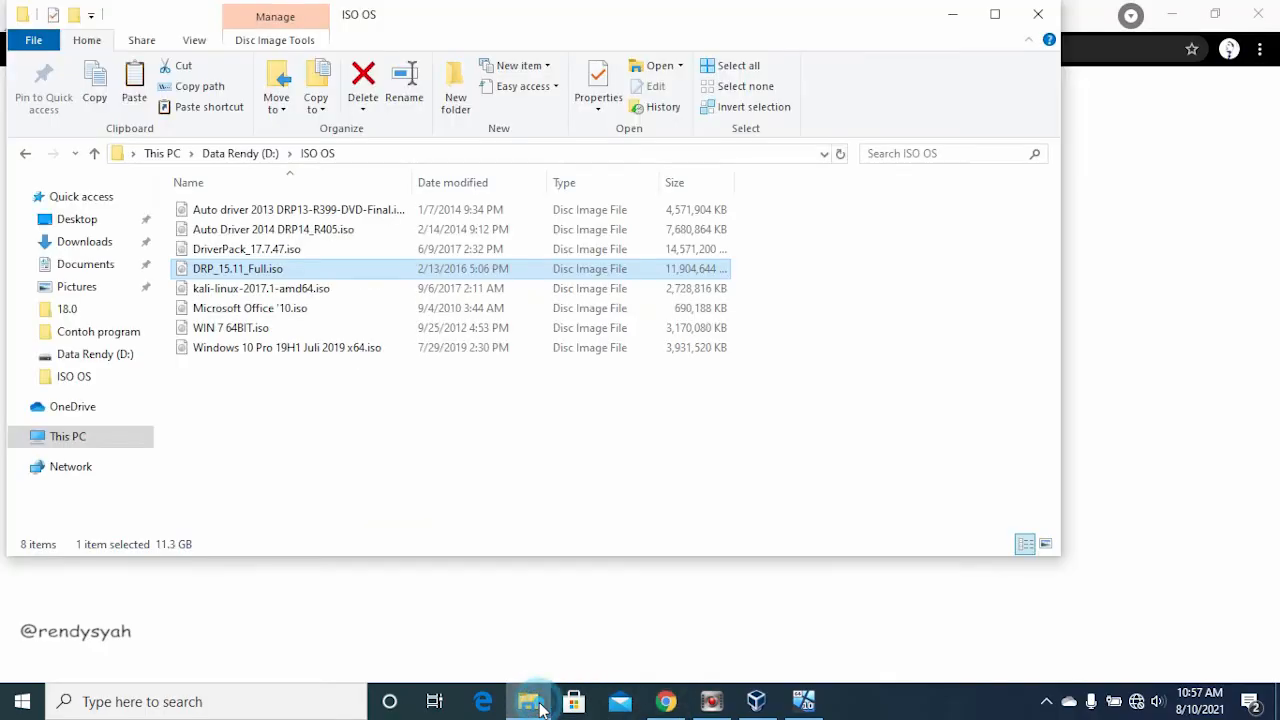
click(107, 445)
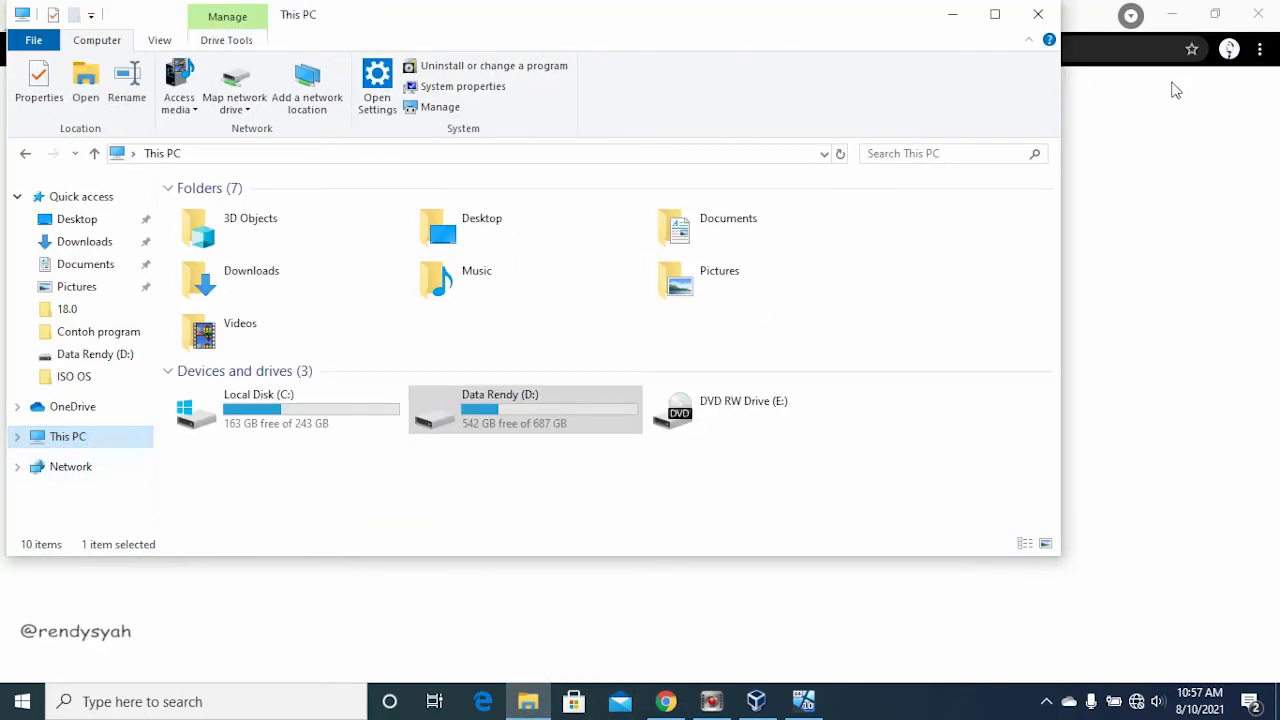
double_click(577, 417)
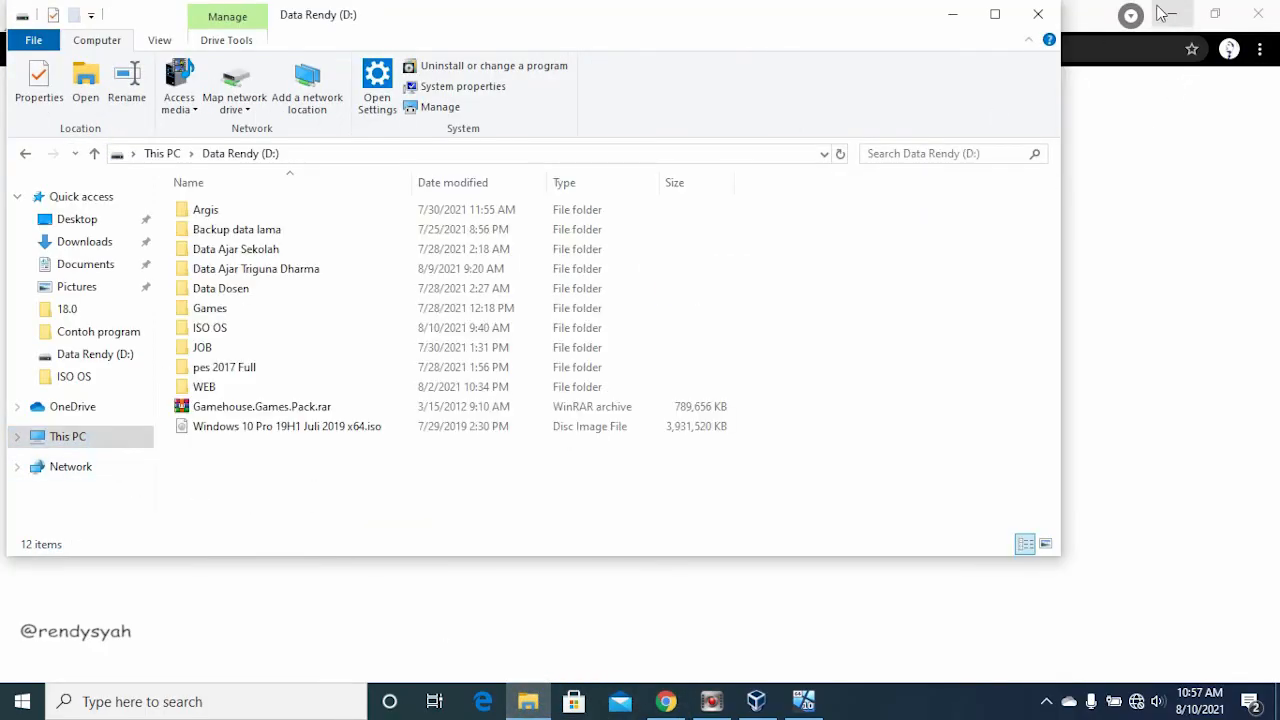
click(978, 156)
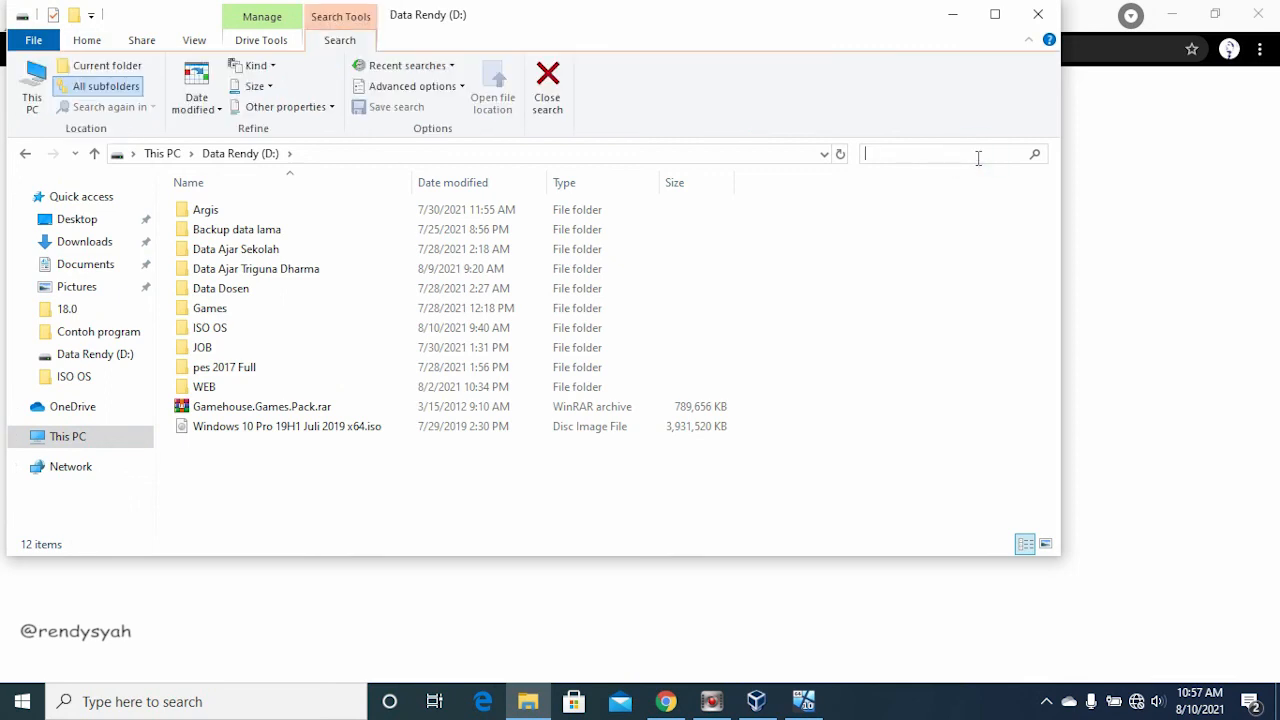
text(rufus)
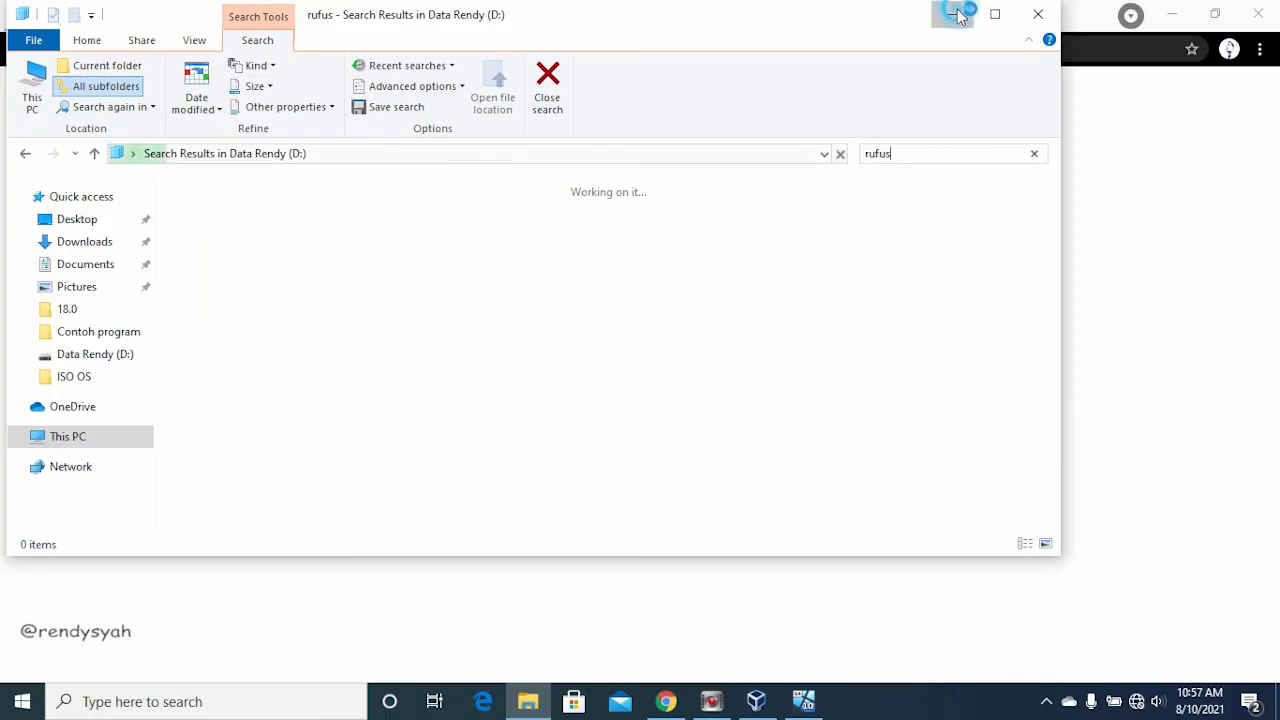
click(958, 14)
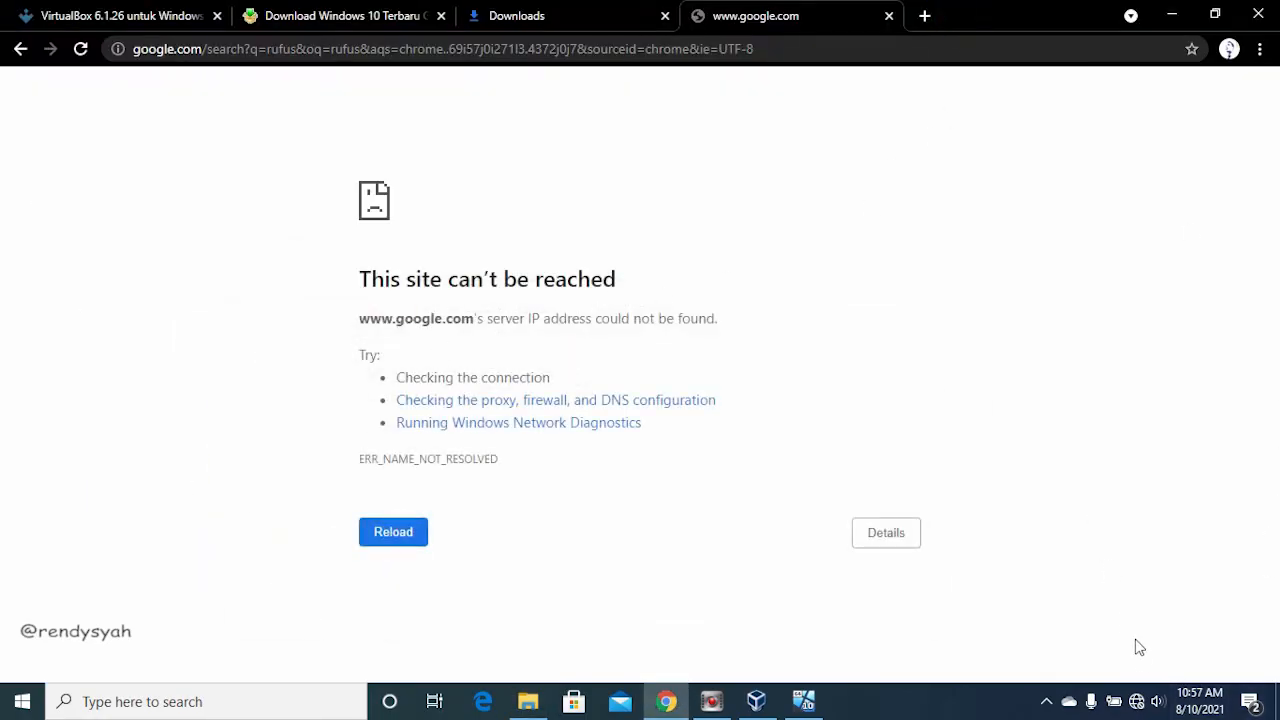
Step: Connect the host to the first secured Wi-Fi network listed and return to the rufus search page
click(1138, 701)
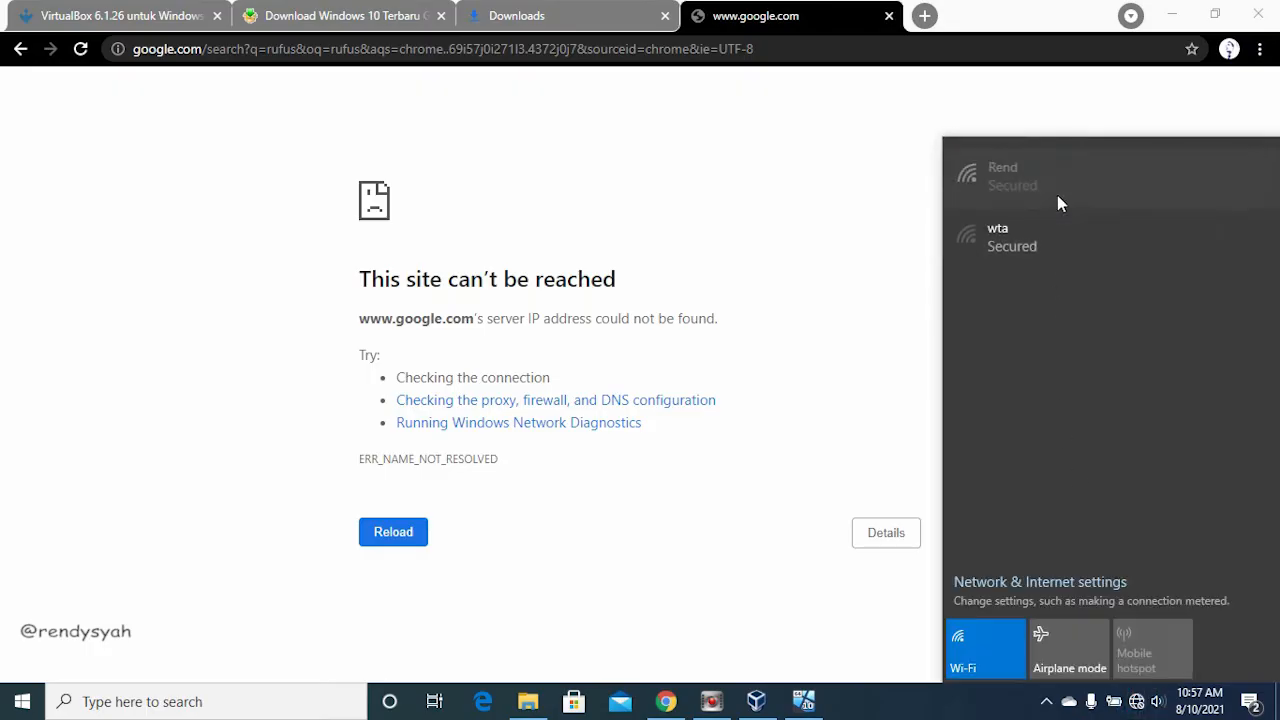
click(1070, 190)
click(1184, 257)
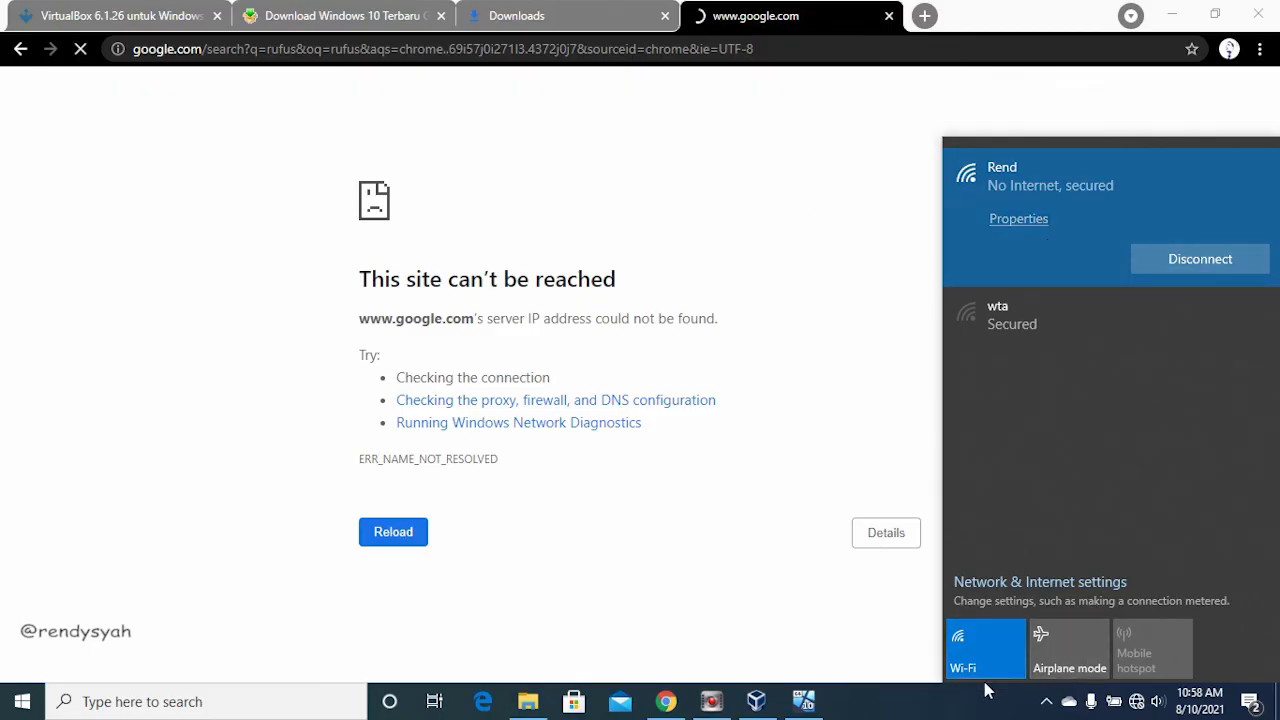
click(876, 596)
click(1137, 703)
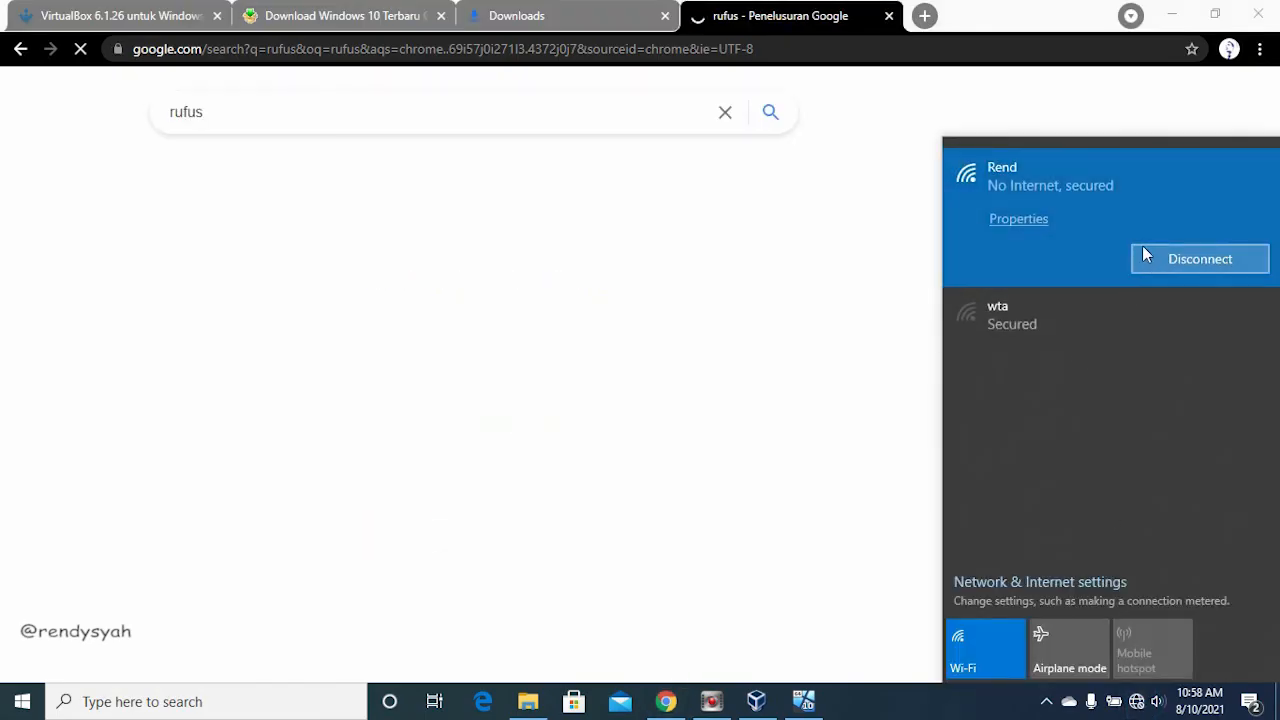
click(851, 232)
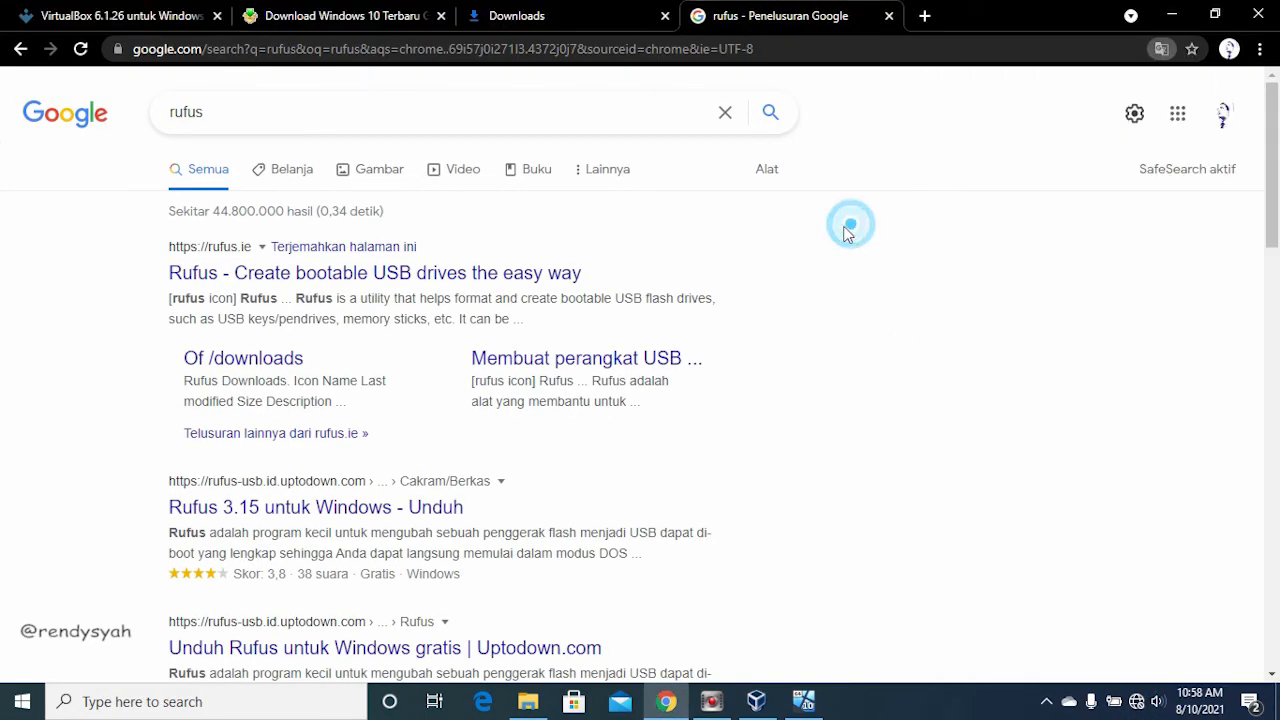
Step: Look through the Google web results for rufus and switch to its image results
scroll(372, 513, down, 1)
scroll(434, 400, up, 1)
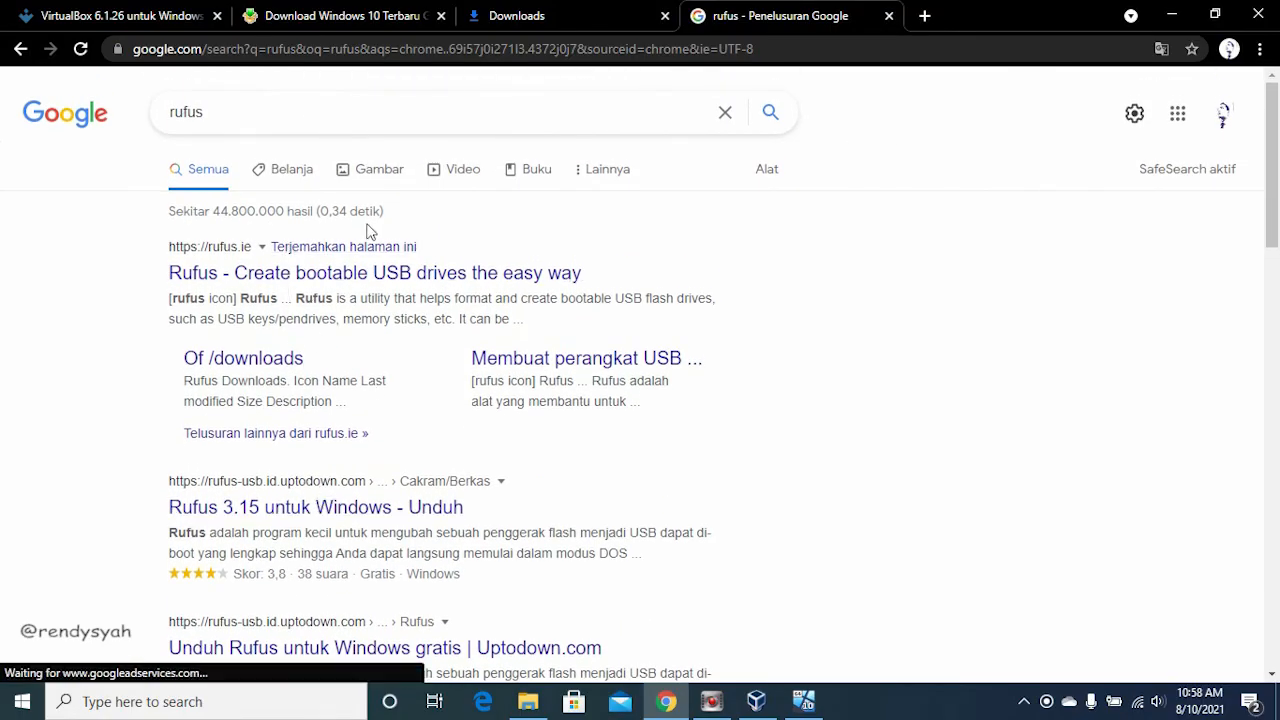
click(368, 173)
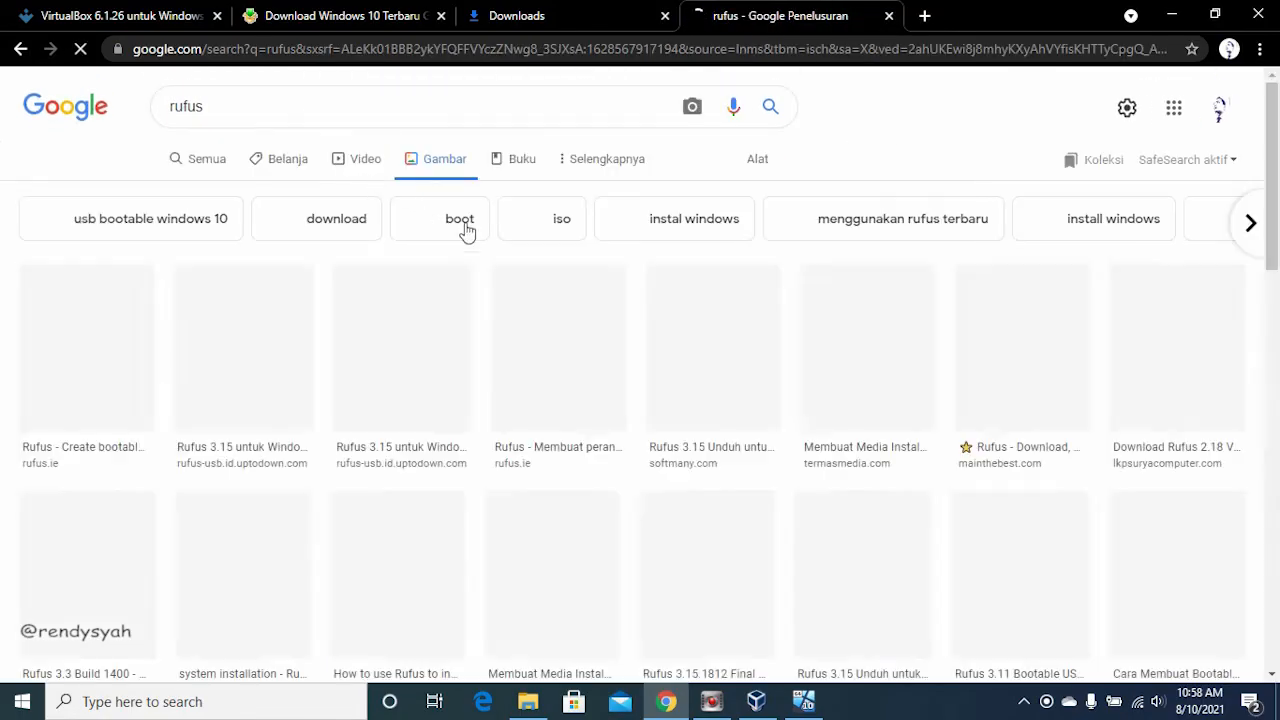
Step: Open the larger preview of iWindowsGeek's "Rufus 3.11 Bootable USB" screenshot from the rufus image results
scroll(241, 566, down, 3)
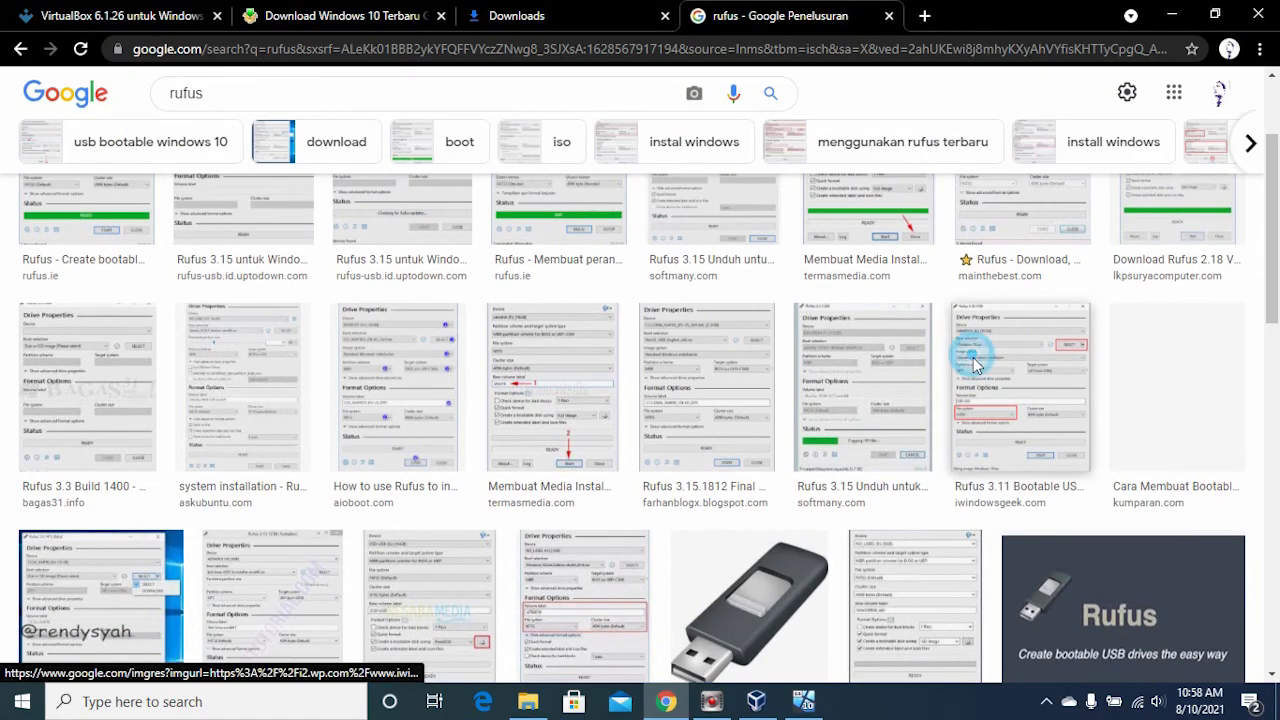
click(972, 360)
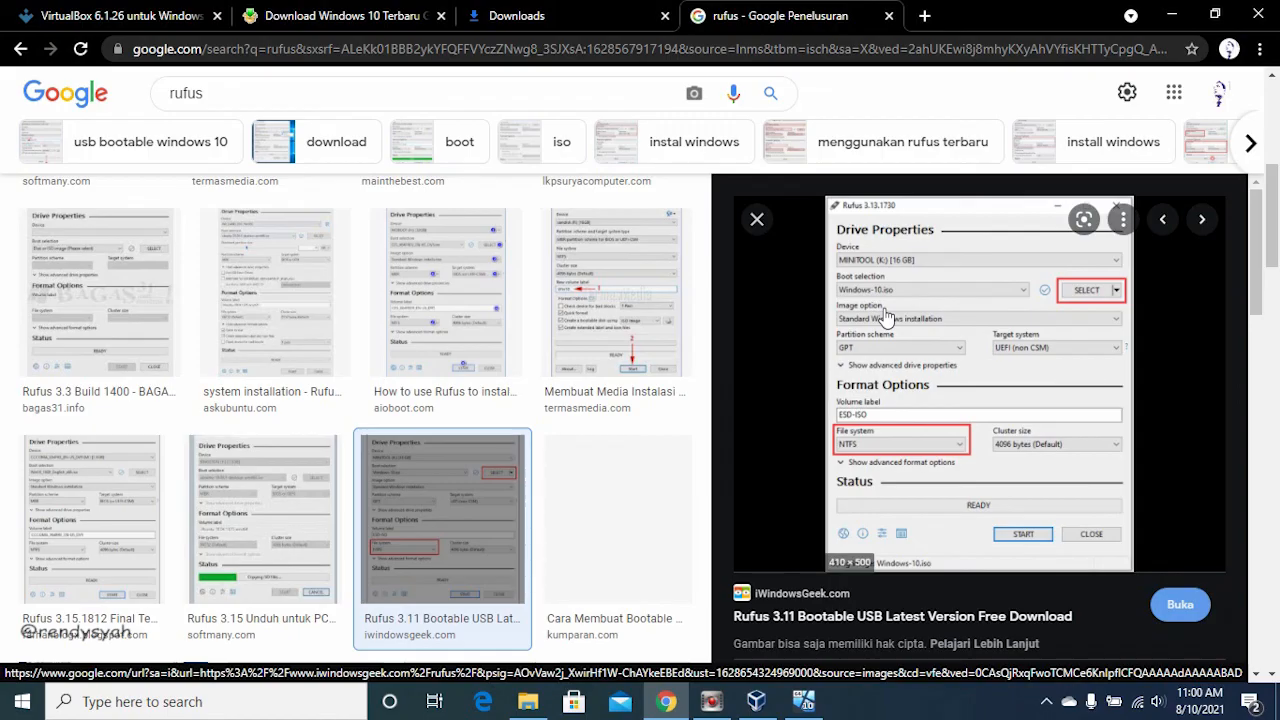
Step: Switch to the running windows_10 virtual machine in VirtualBox and close its Computer Management window
click(759, 701)
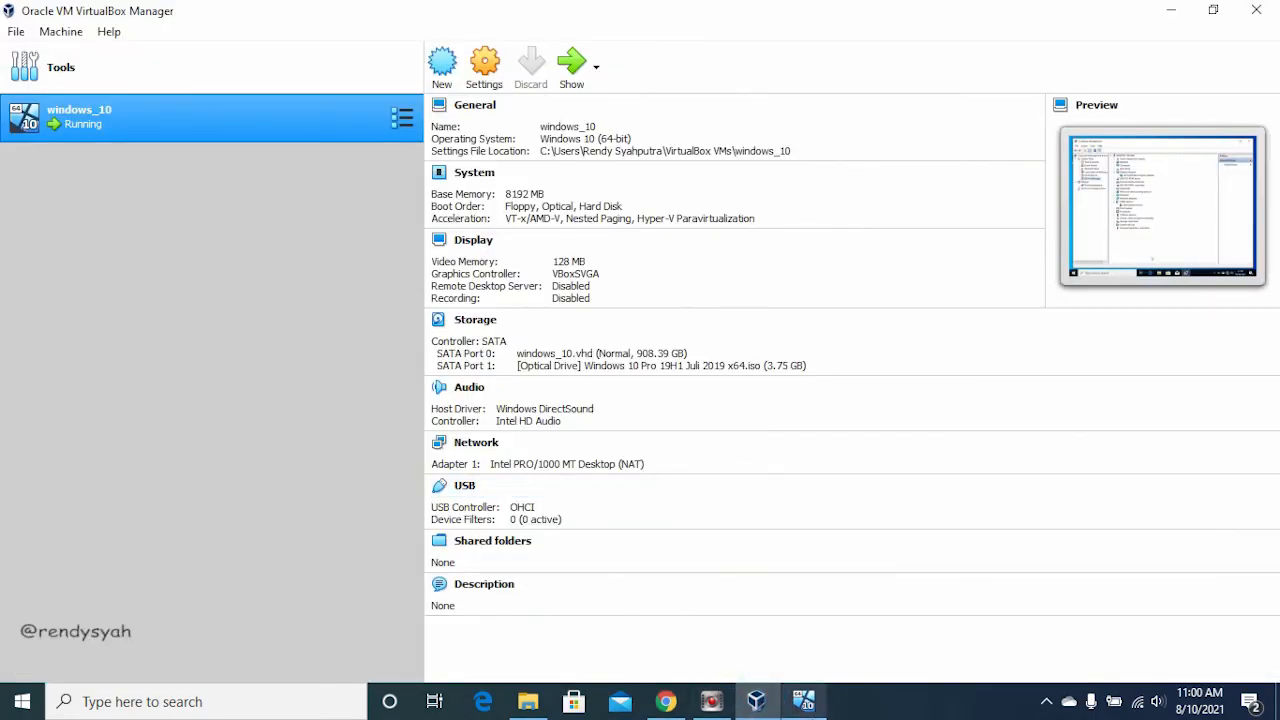
click(804, 701)
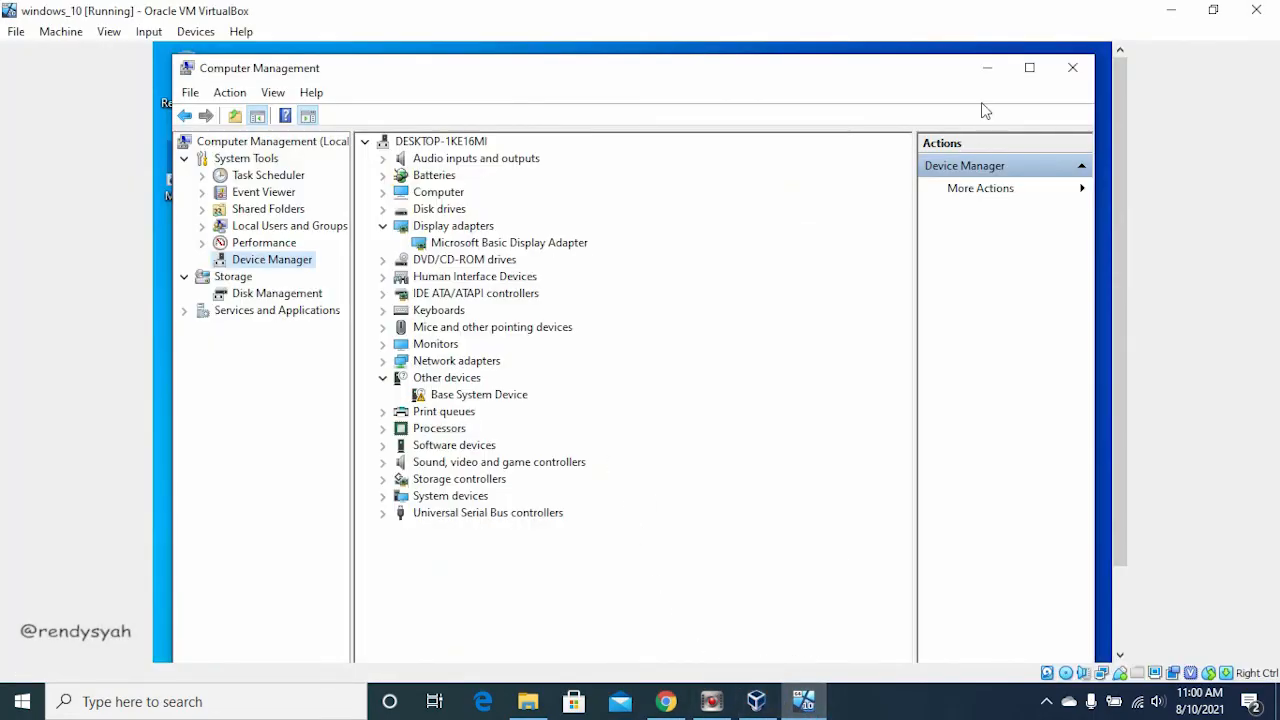
click(1070, 72)
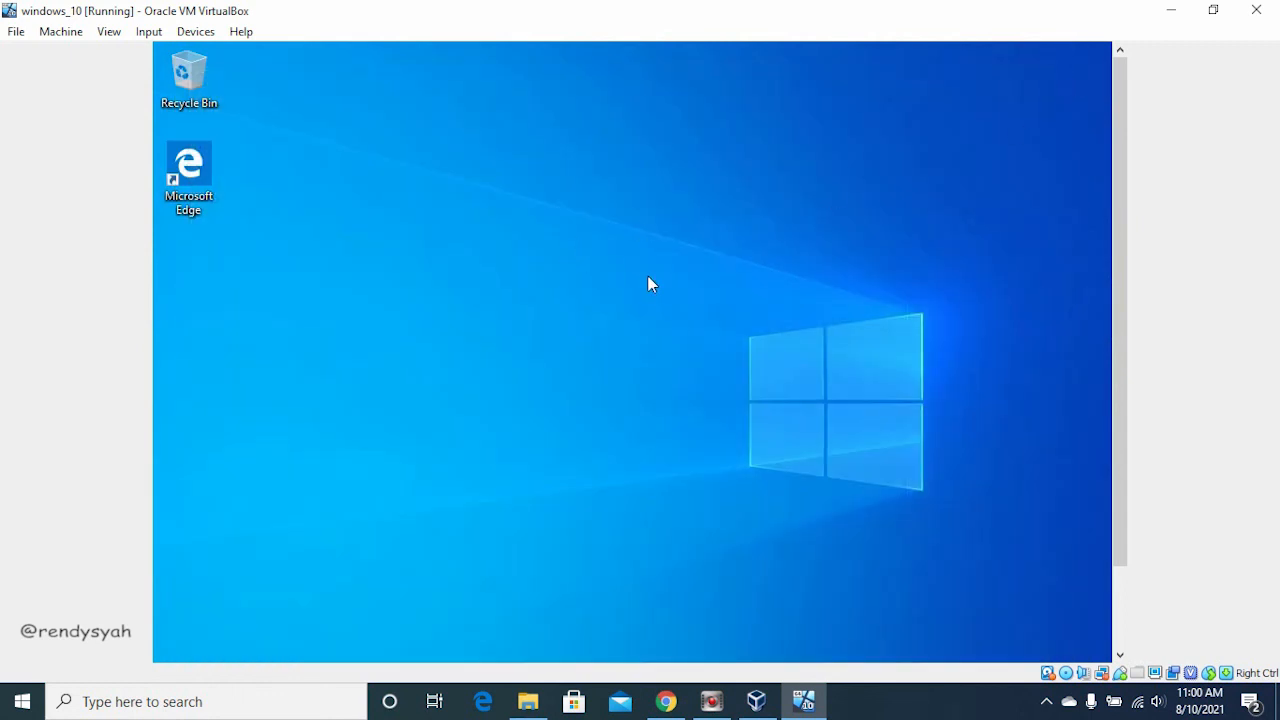
drag(1122, 152, 1104, 360)
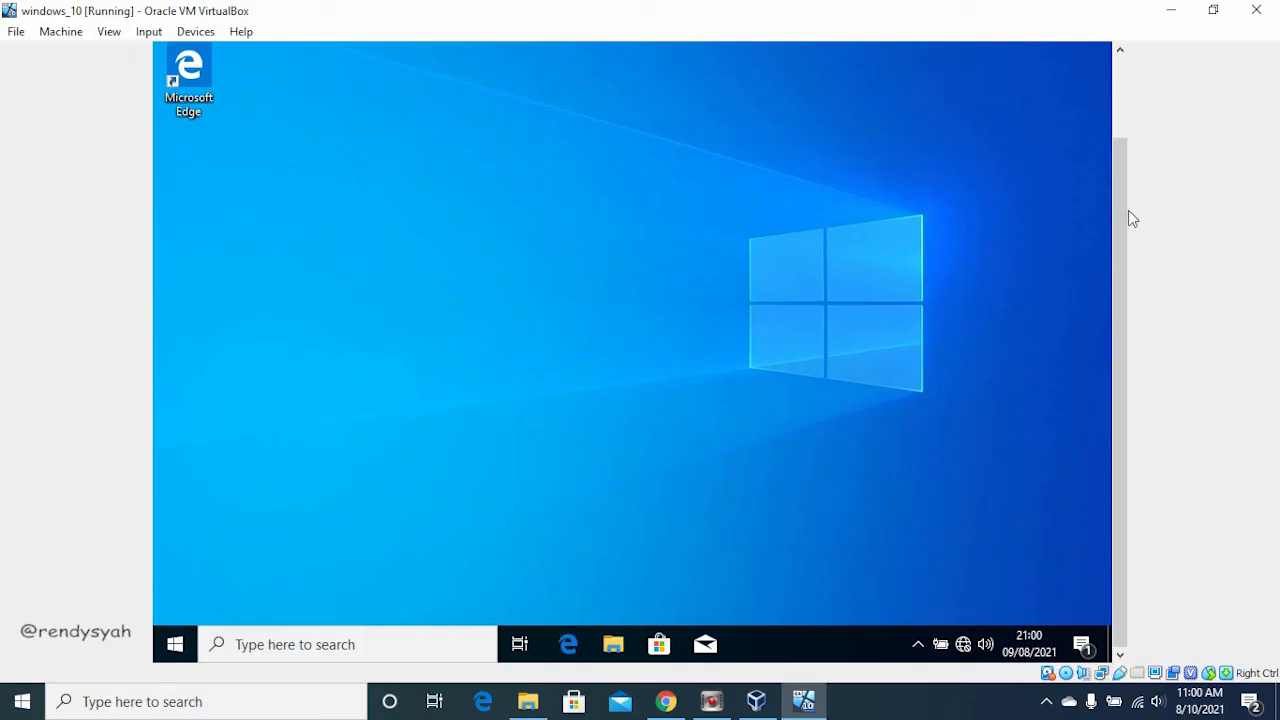
drag(1123, 206, 1066, 331)
drag(1118, 163, 1105, 317)
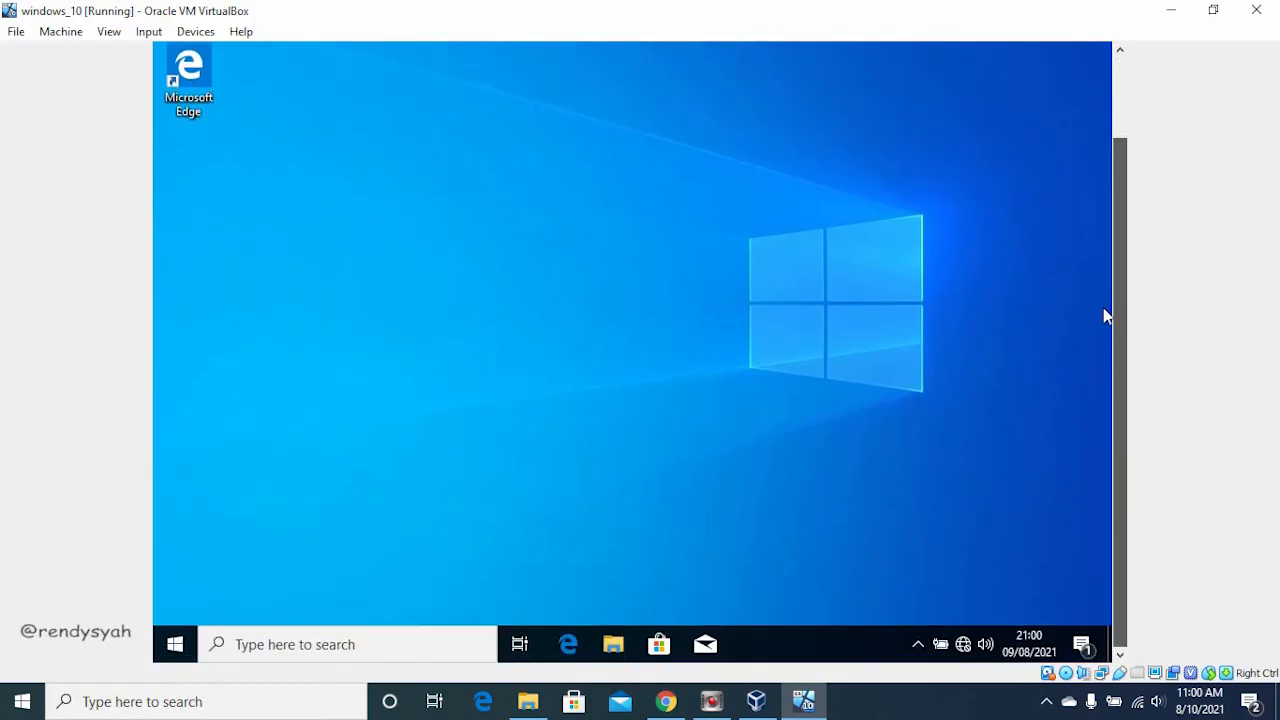
drag(1111, 175, 1100, 94)
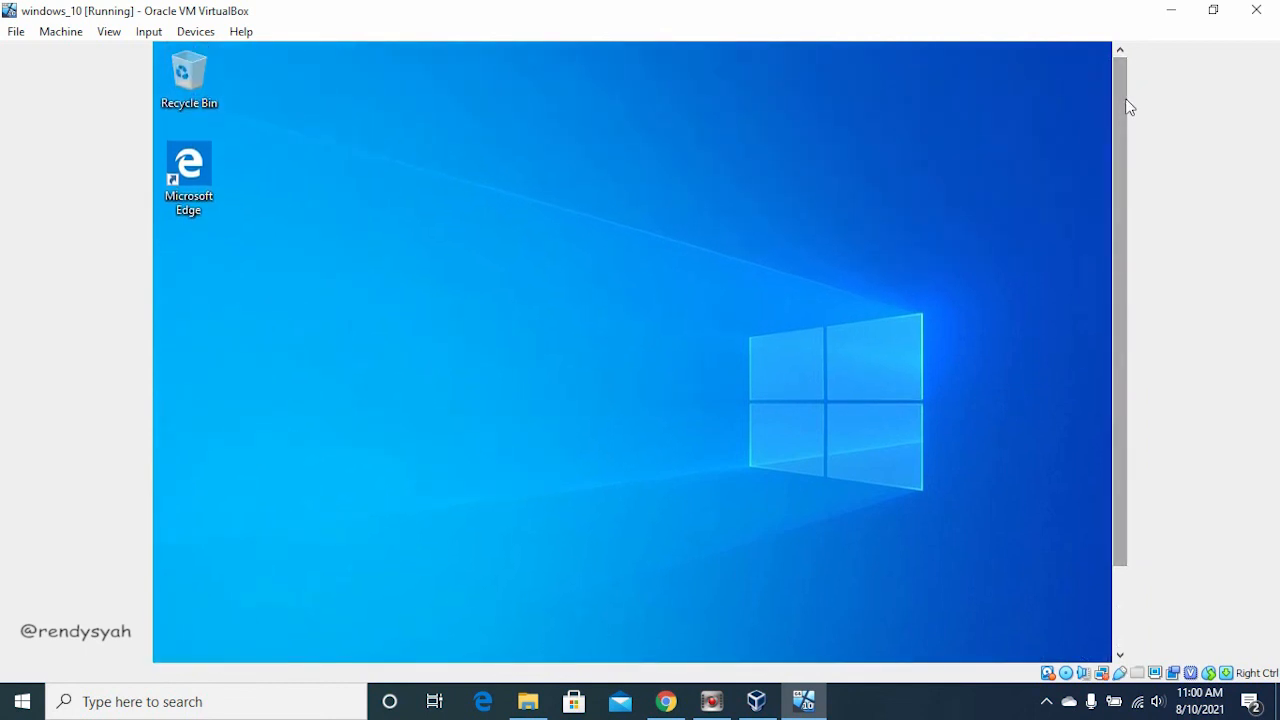